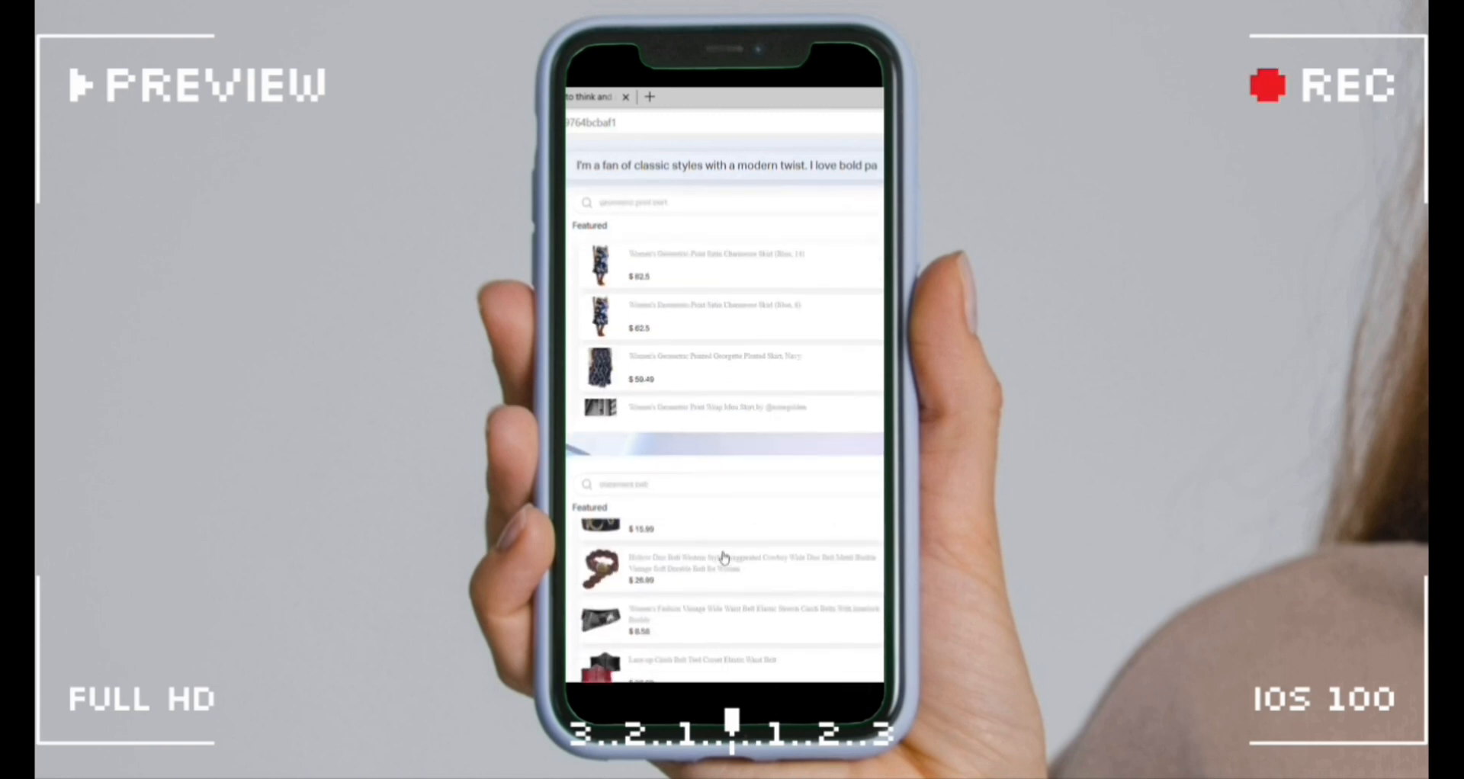
{"action": "scroll", "coordinate": [724, 558], "scroll_direction": "down", "scroll_amount": 3}
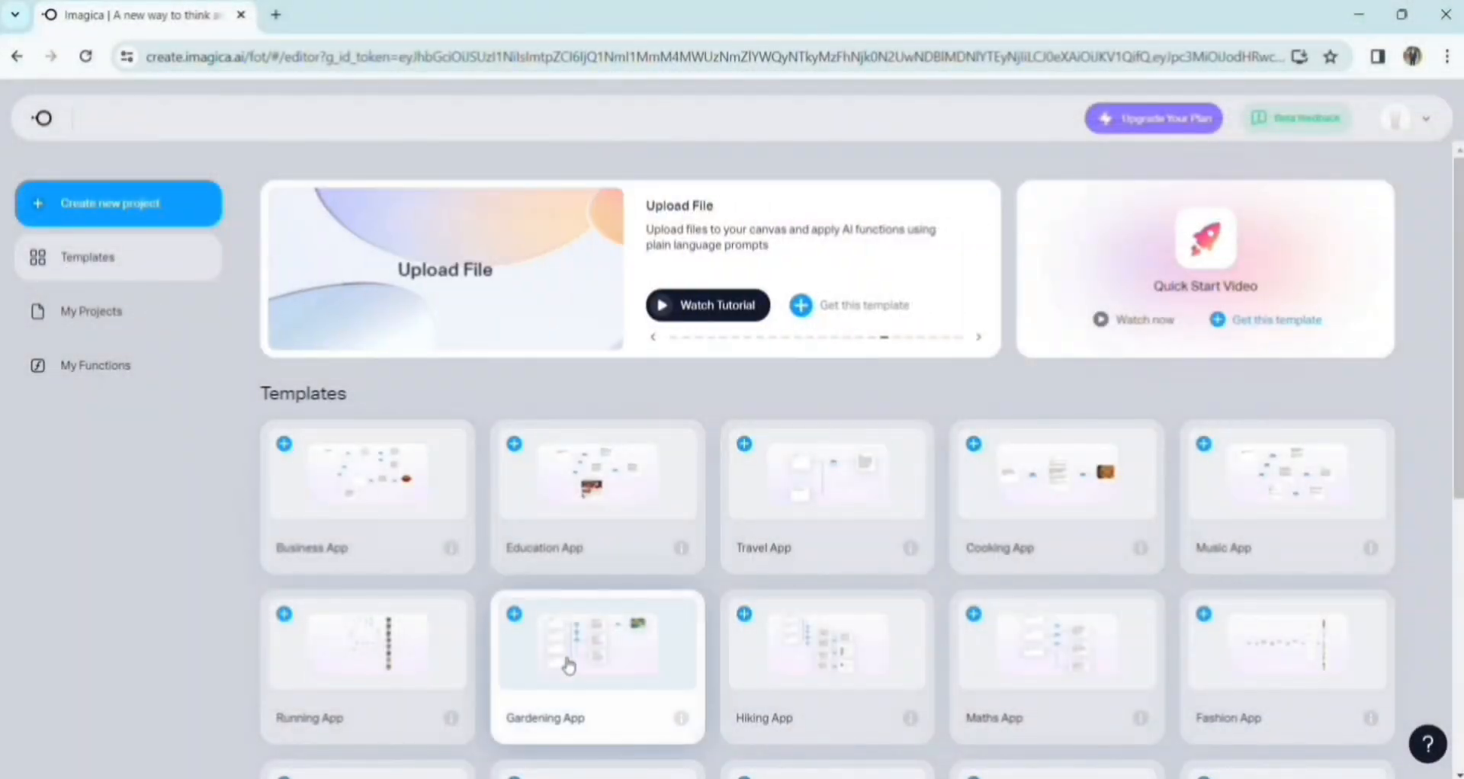
Step: Look through the gallery of app templates and open the Travel App template
{"action": "scroll", "coordinate": [568, 665], "scroll_direction": "down", "scroll_amount": 3}
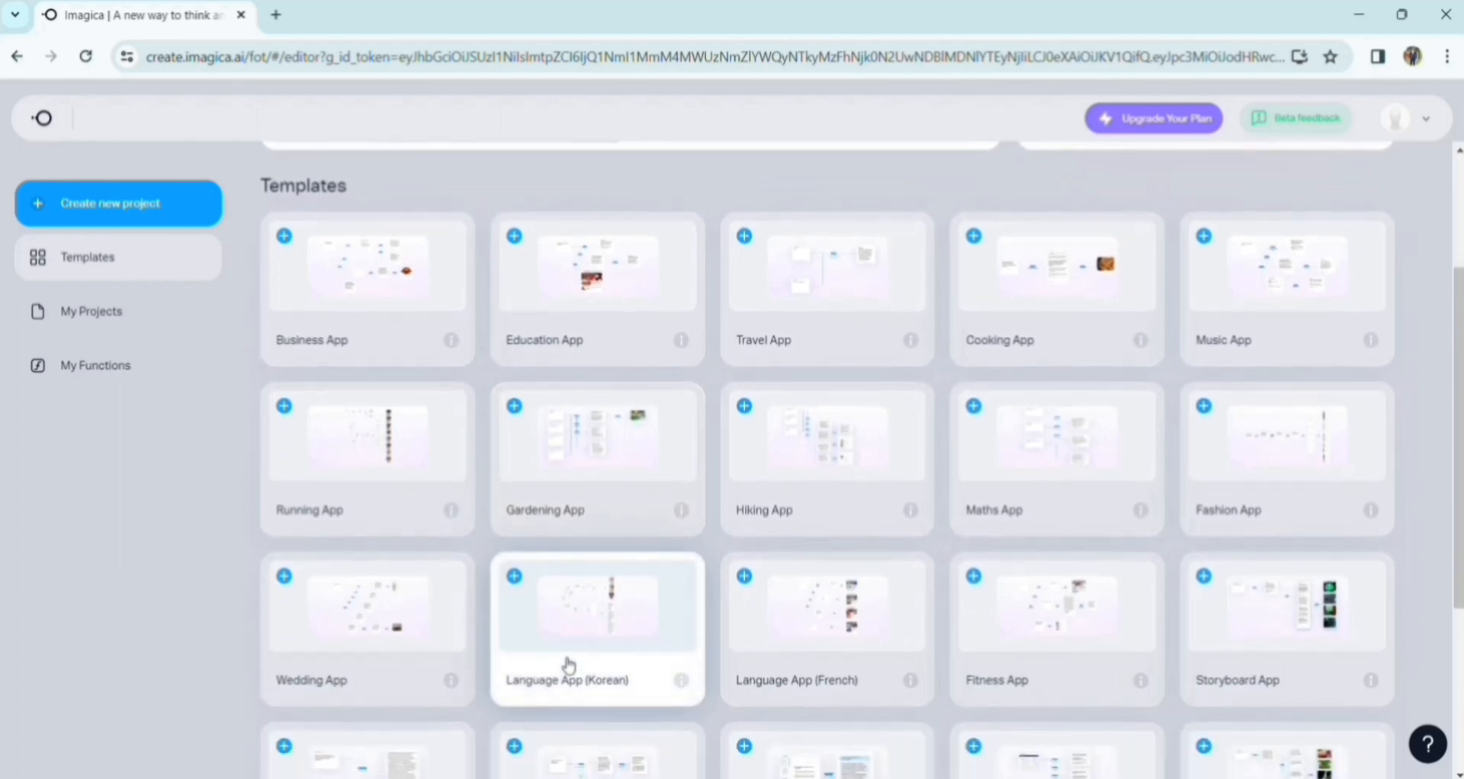
{"action": "scroll", "coordinate": [568, 666], "scroll_direction": "down", "scroll_amount": 3}
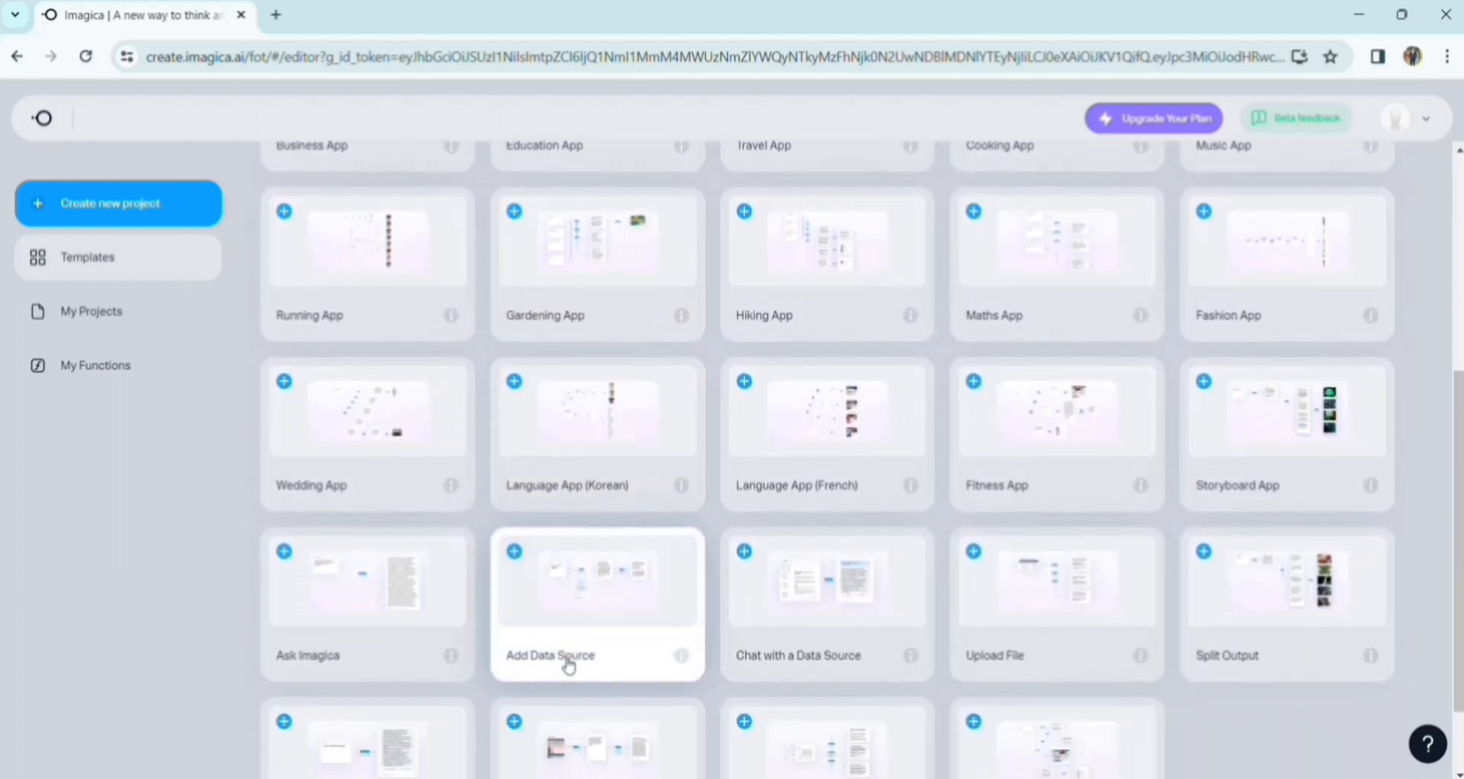
{"action": "scroll", "coordinate": [568, 665], "scroll_direction": "down", "scroll_amount": 1}
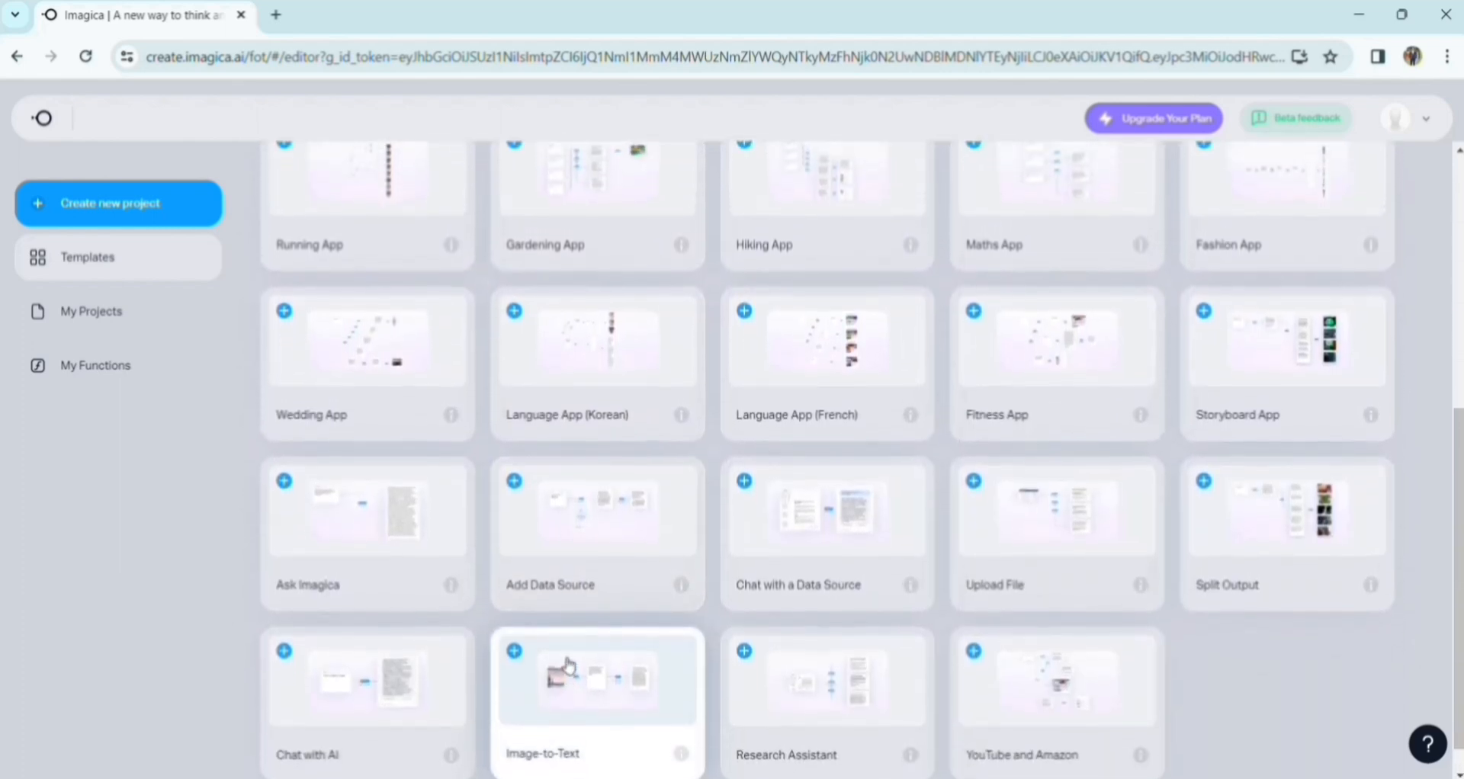
{"action": "scroll", "coordinate": [568, 665], "scroll_direction": "up", "scroll_amount": 1}
{"action": "scroll", "coordinate": [568, 665], "scroll_direction": "up", "scroll_amount": 3}
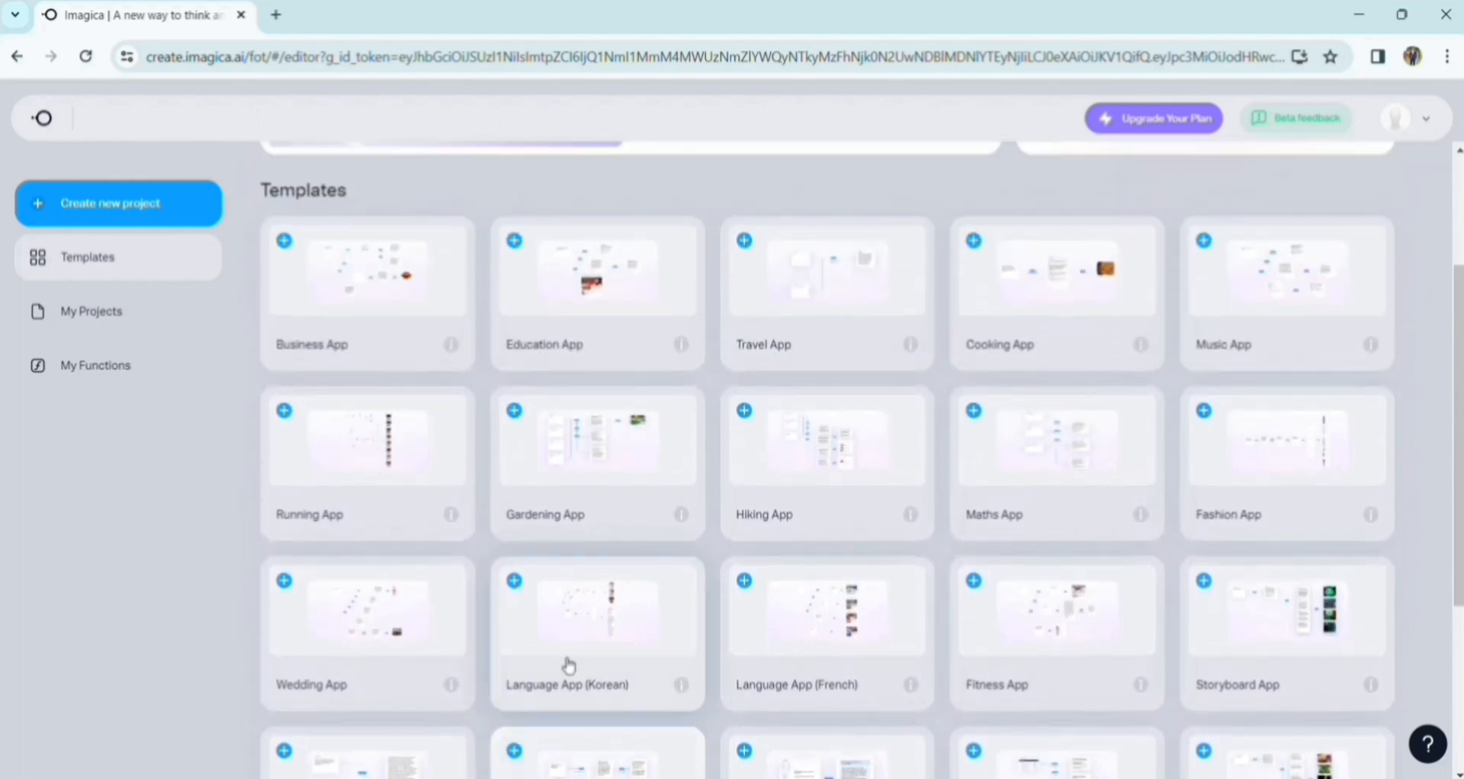
{"action": "scroll", "coordinate": [568, 666], "scroll_direction": "up", "scroll_amount": 2}
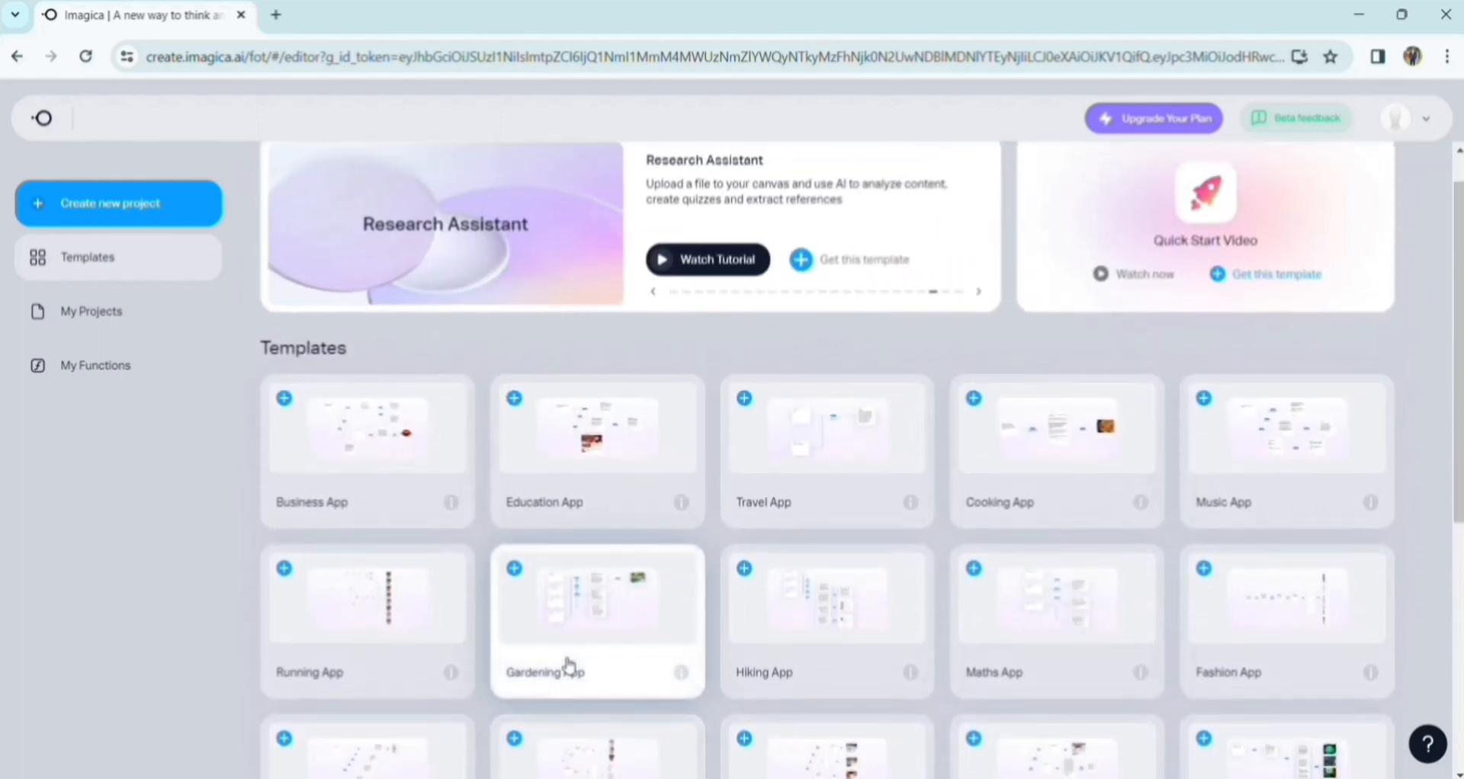
{"action": "scroll", "coordinate": [568, 665], "scroll_direction": "up", "scroll_amount": 1}
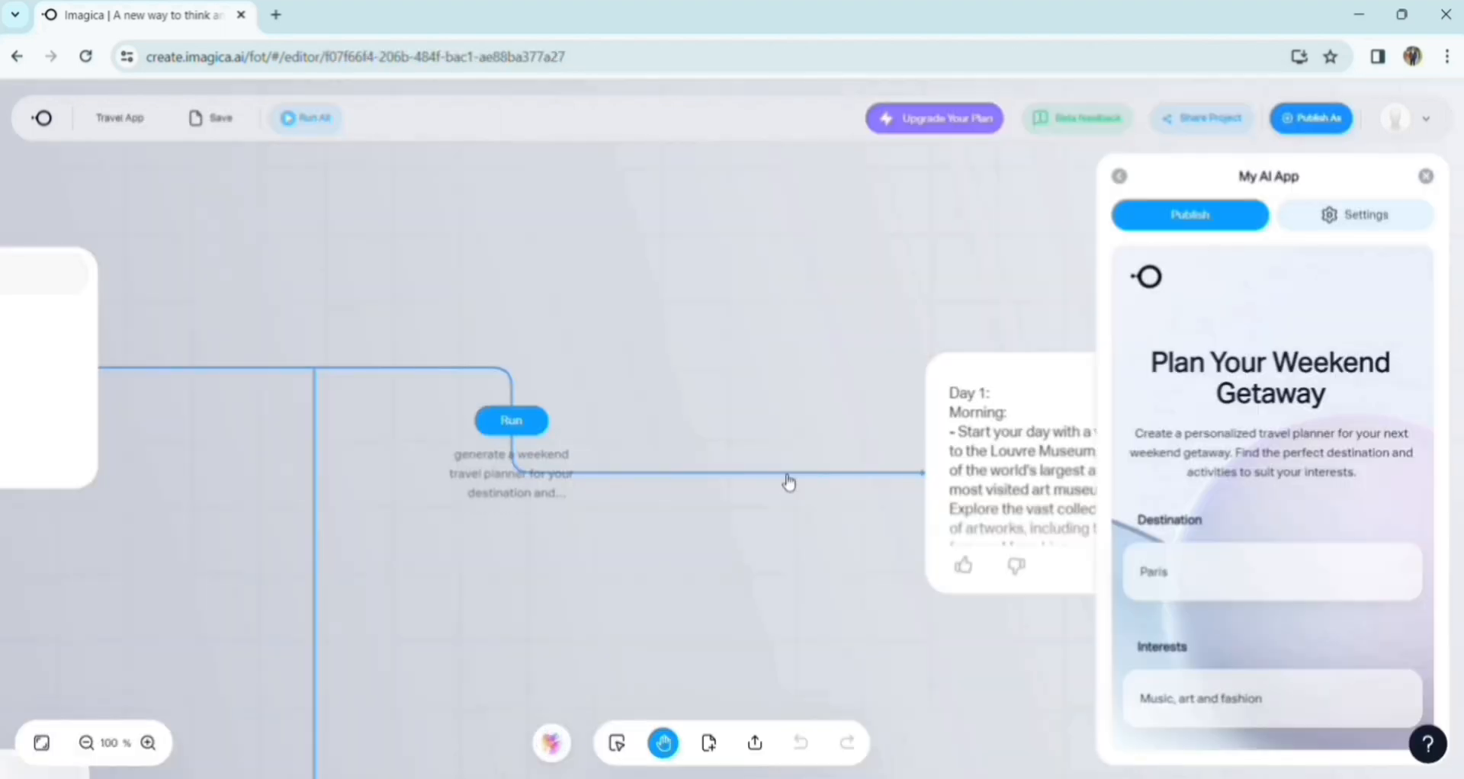
Step: Examine the Travel App canvas, following the flow from the Destination and Interests inputs through the AI function to the itinerary output
{"action": "scroll", "coordinate": [789, 482], "scroll_direction": "down", "scroll_amount": 2}
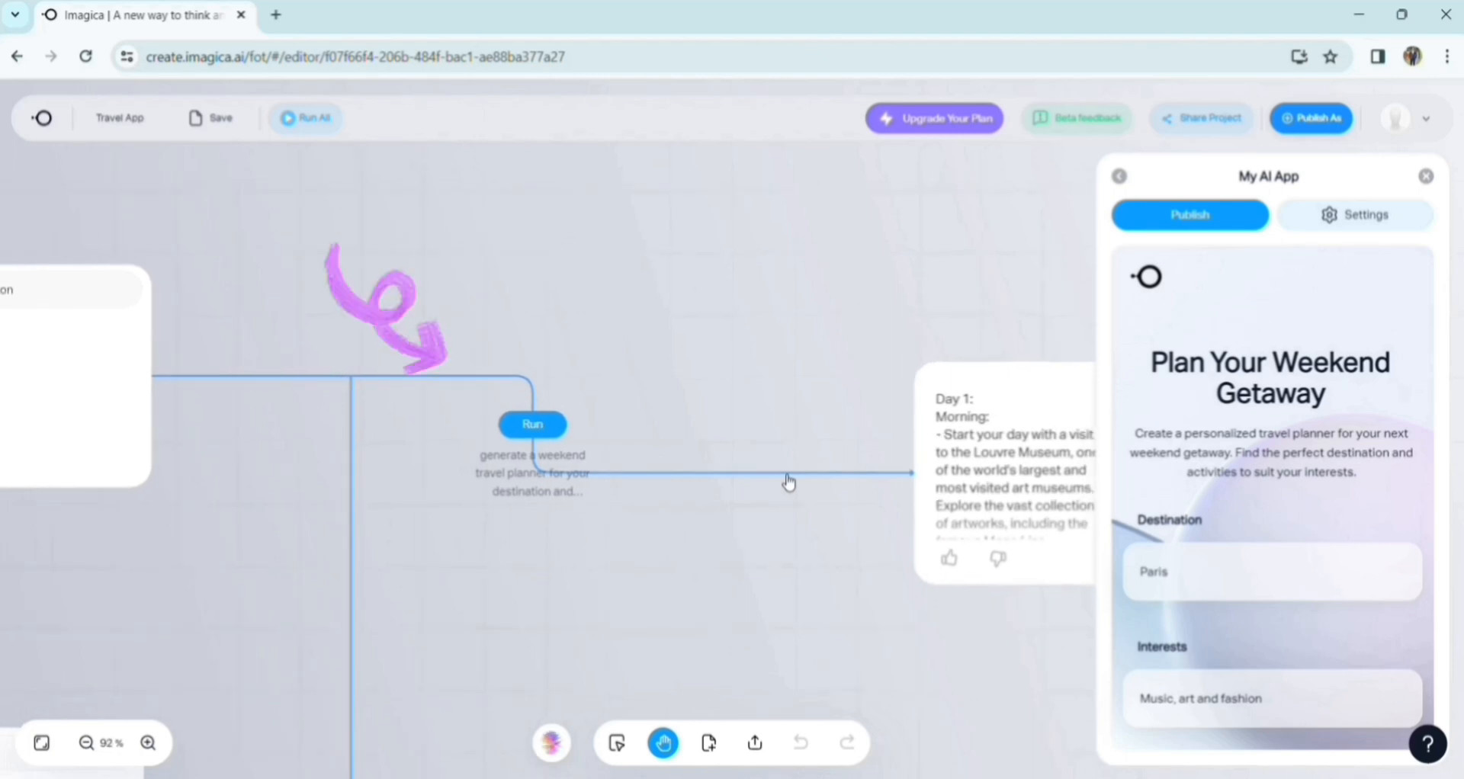
{"action": "scroll", "coordinate": [790, 363], "scroll_direction": "down", "scroll_amount": 5}
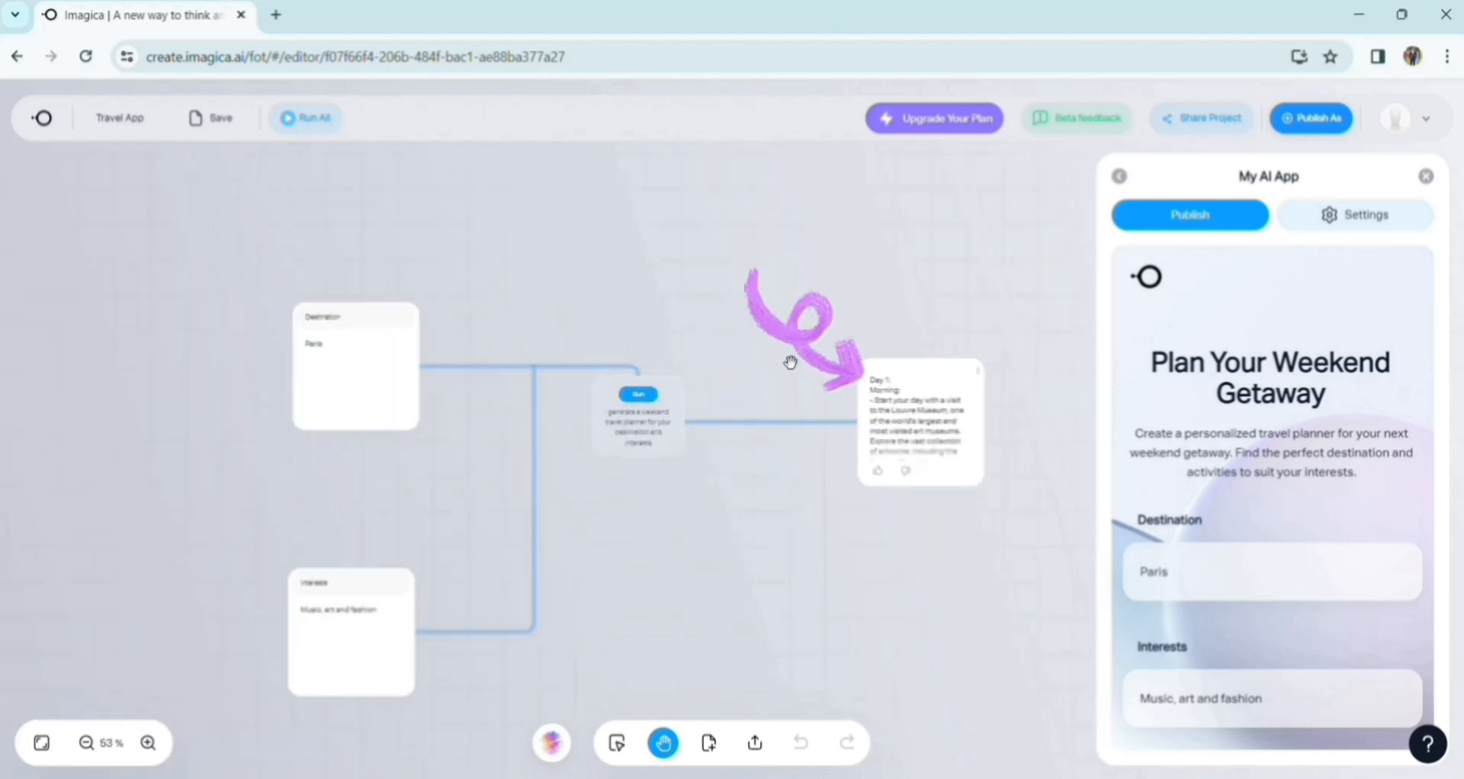
{"action": "scroll", "coordinate": [701, 506], "scroll_direction": "up", "scroll_amount": 3}
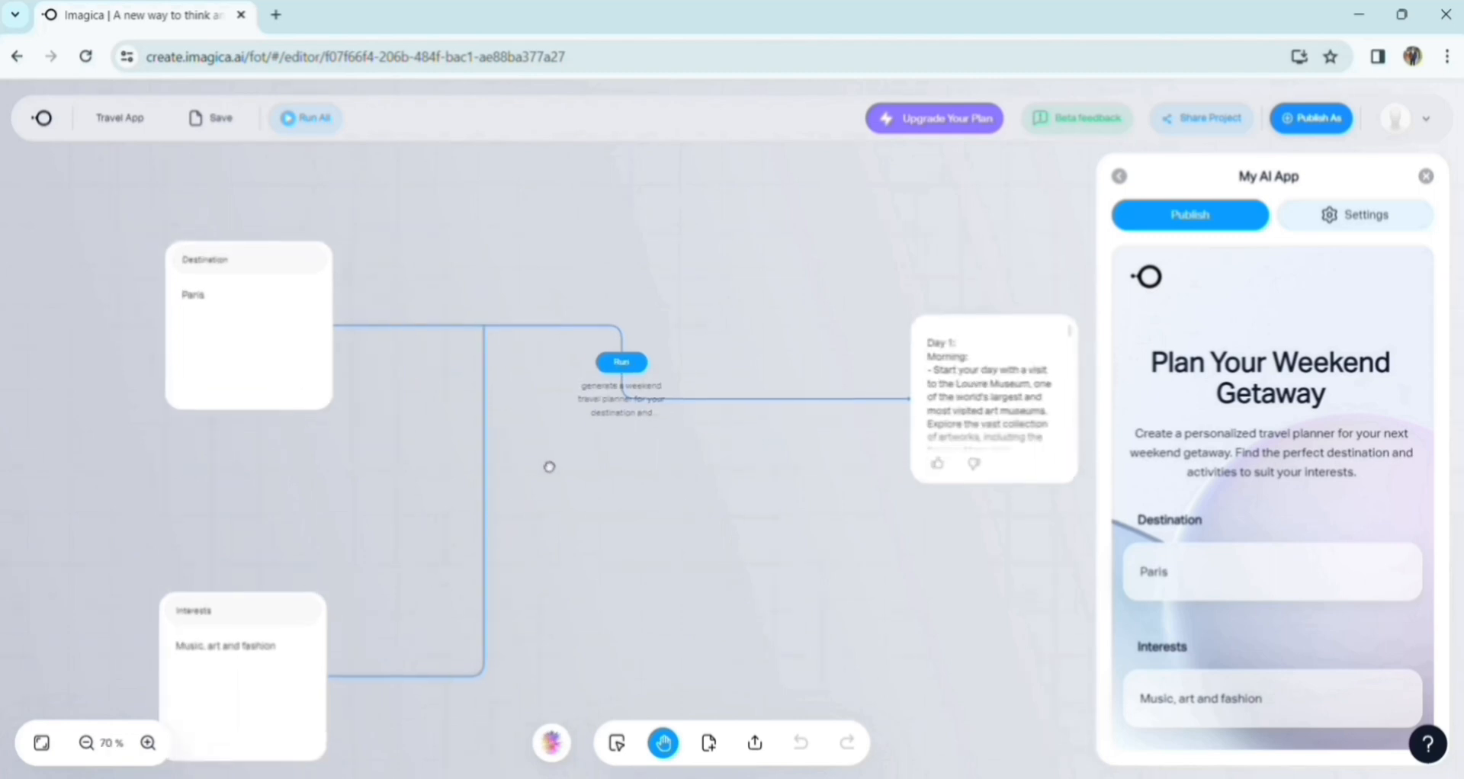
{"action": "left_click_drag", "start_coordinate": [549, 466], "coordinate": [562, 419]}
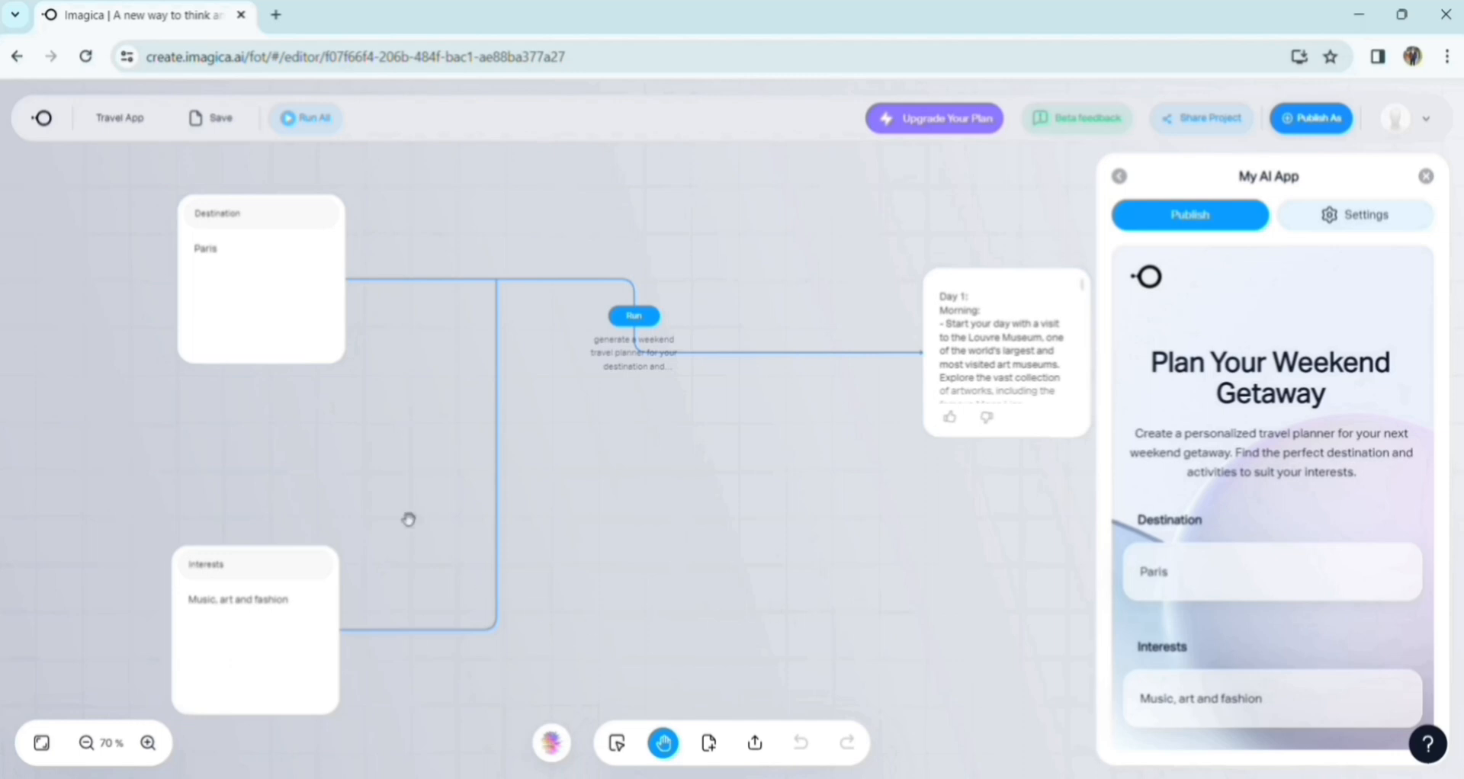
{"action": "mouse_move", "coordinate": [218, 299]}
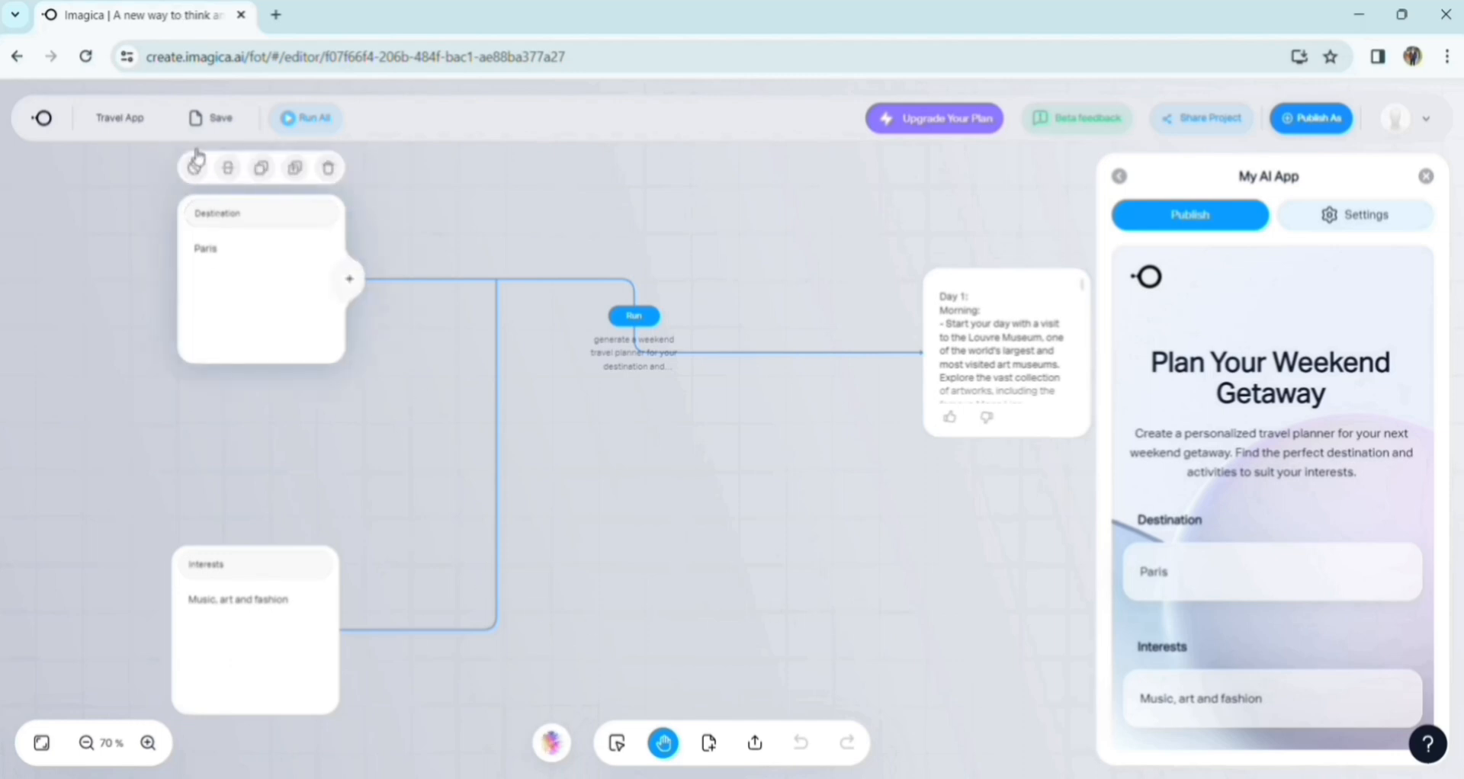
Step: Review the My AI App preview of the travel planner, from its input fields and Submit button through the full generated itinerary
{"action": "scroll", "coordinate": [1231, 364], "scroll_direction": "down", "scroll_amount": 6}
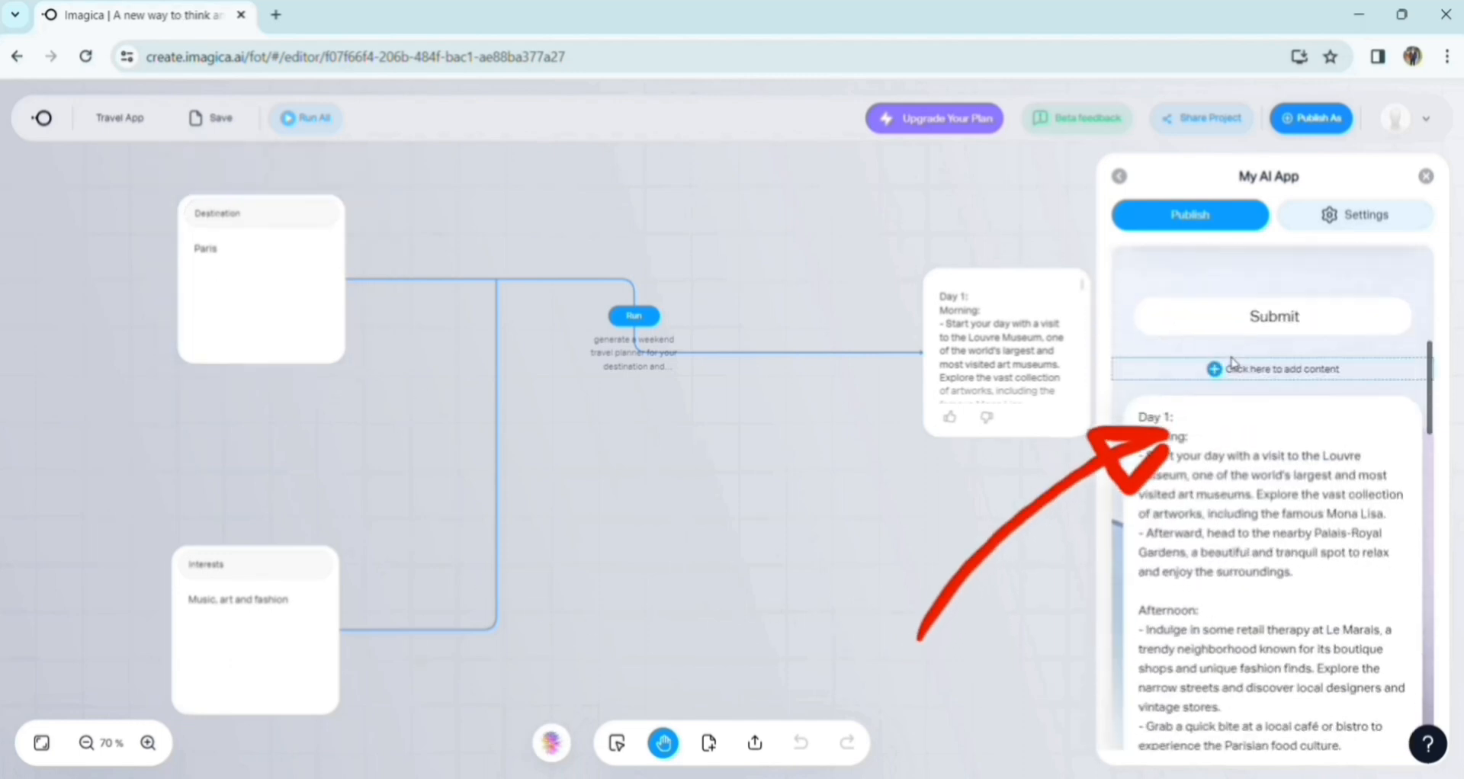
{"action": "scroll", "coordinate": [1231, 363], "scroll_direction": "up", "scroll_amount": 6}
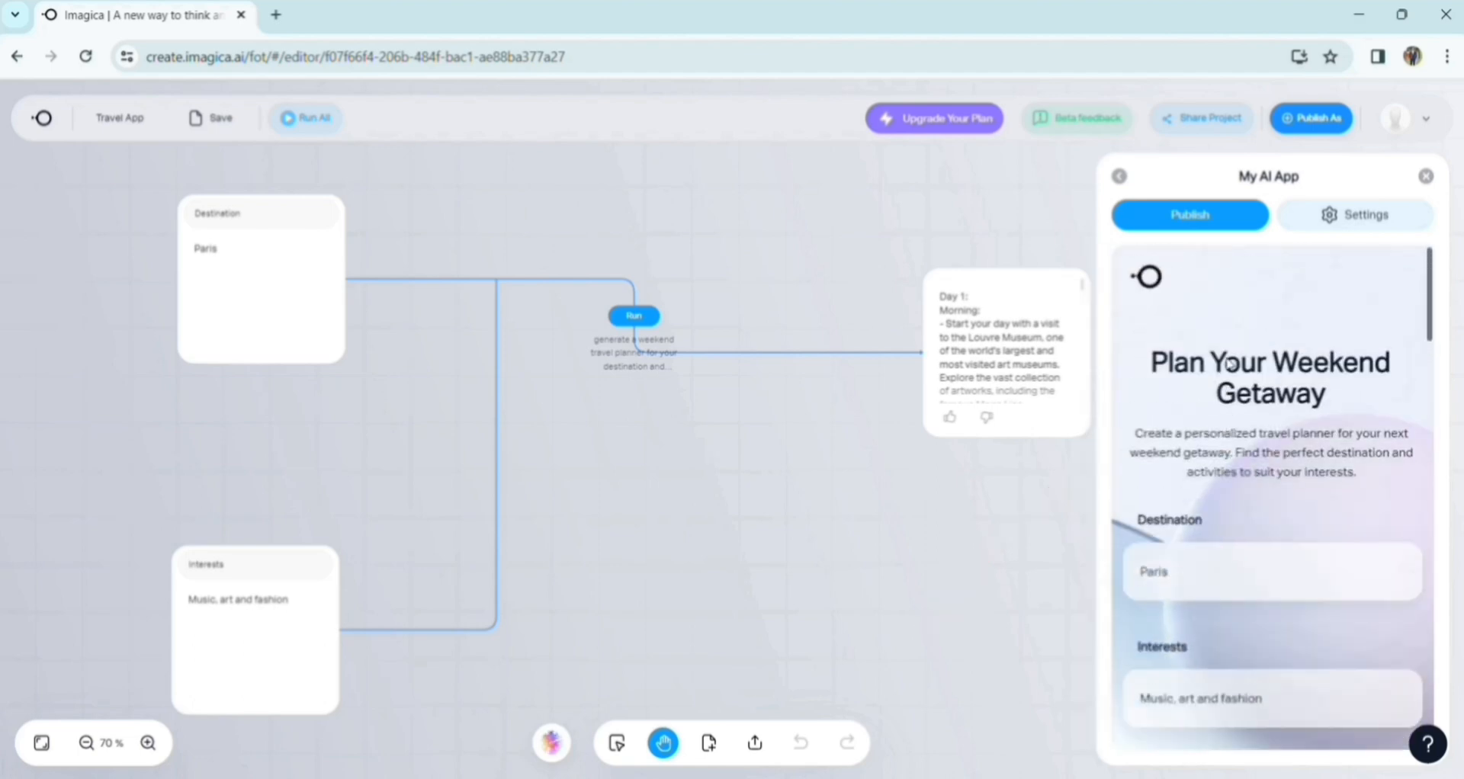
{"action": "mouse_move", "coordinate": [1162, 511]}
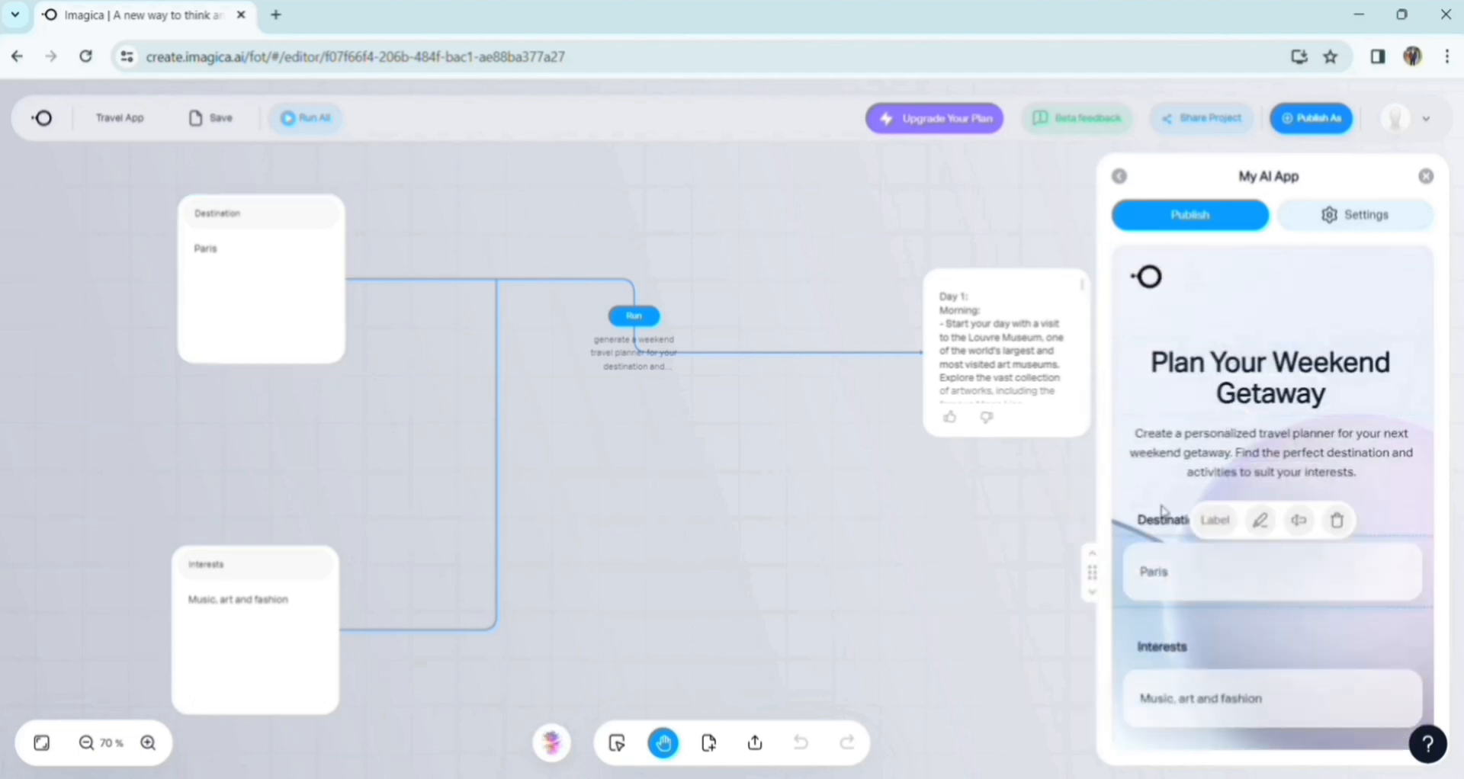
{"action": "scroll", "coordinate": [1162, 511], "scroll_direction": "down", "scroll_amount": 3}
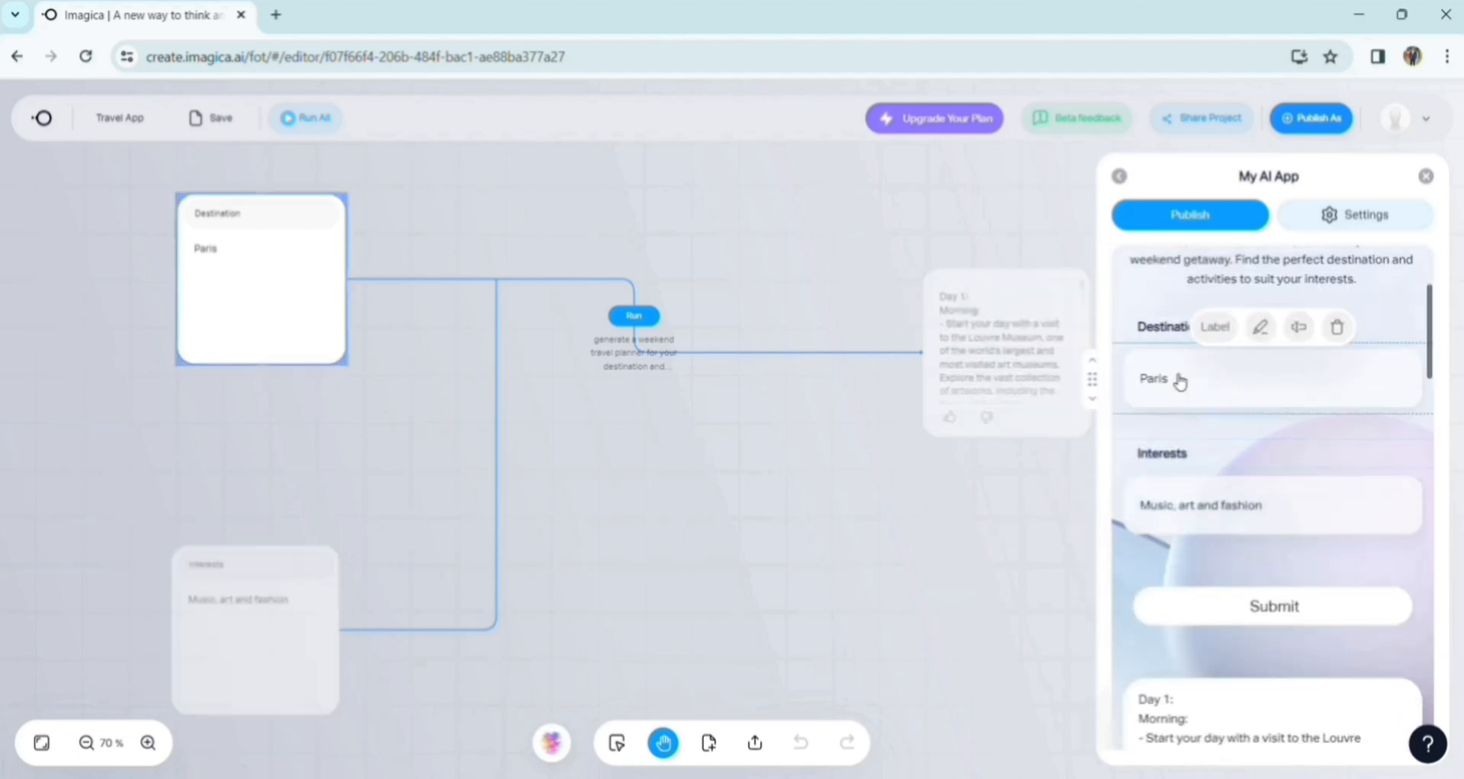
{"action": "scroll", "coordinate": [1229, 654], "scroll_direction": "down", "scroll_amount": 3}
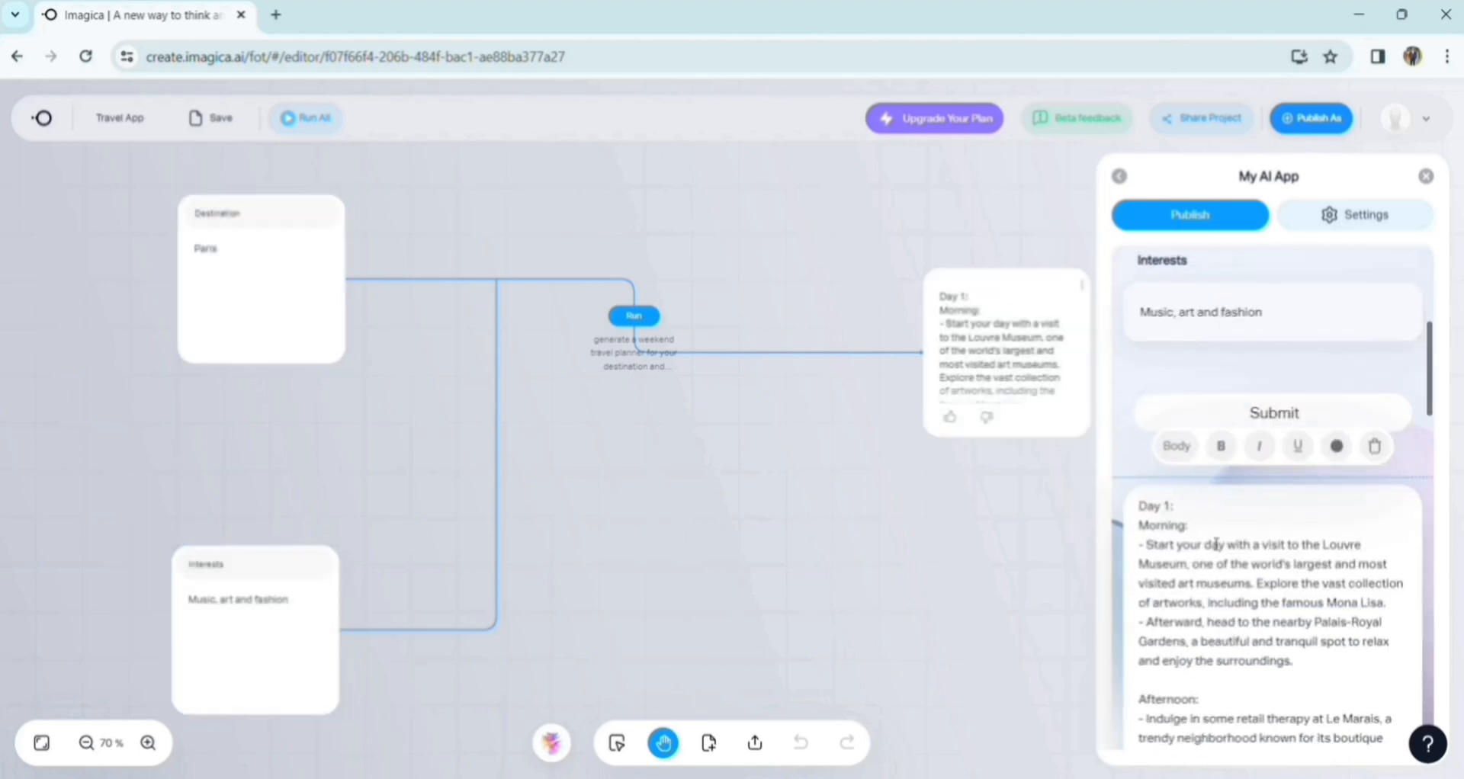
{"action": "scroll", "coordinate": [1216, 544], "scroll_direction": "down", "scroll_amount": 15}
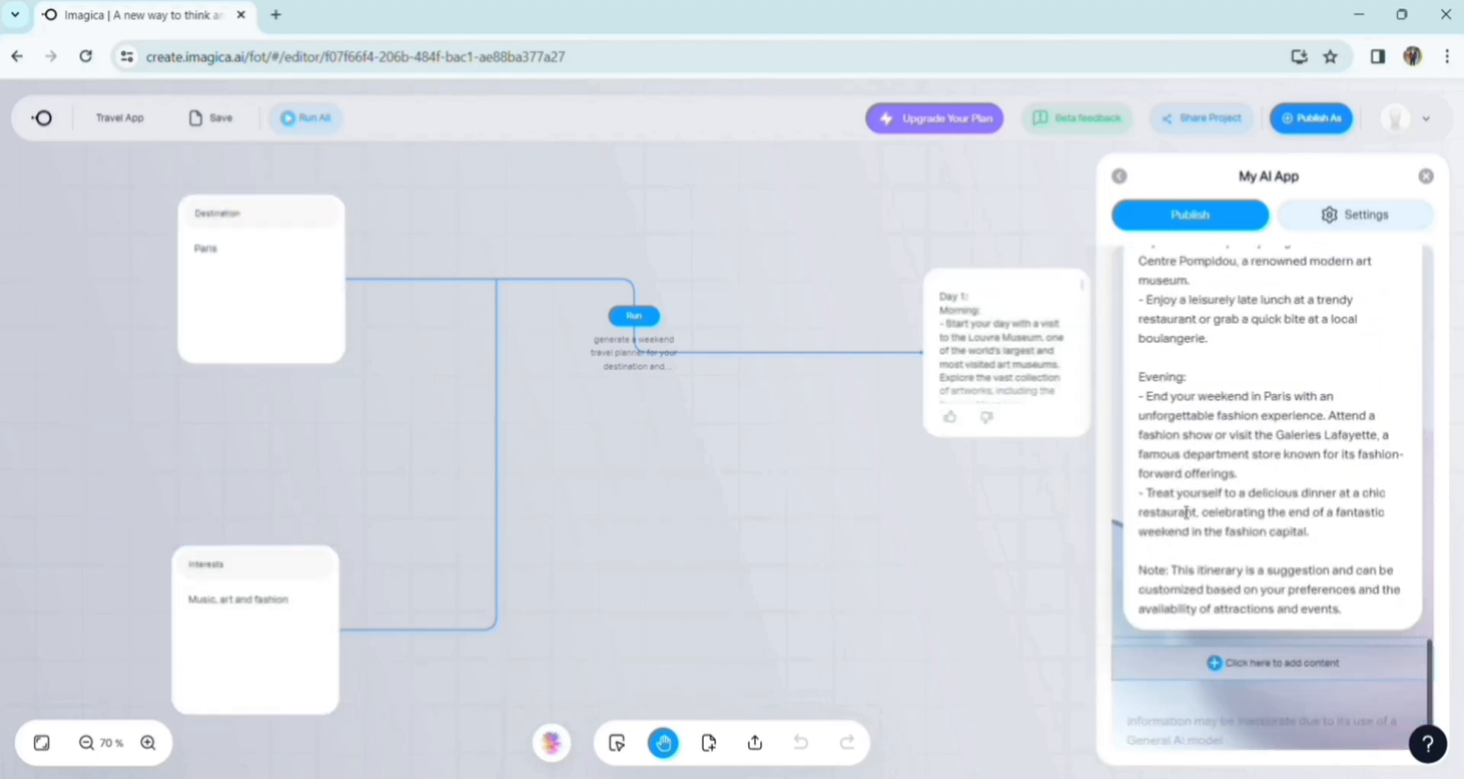
{"action": "scroll", "coordinate": [1187, 511], "scroll_direction": "up", "scroll_amount": 10}
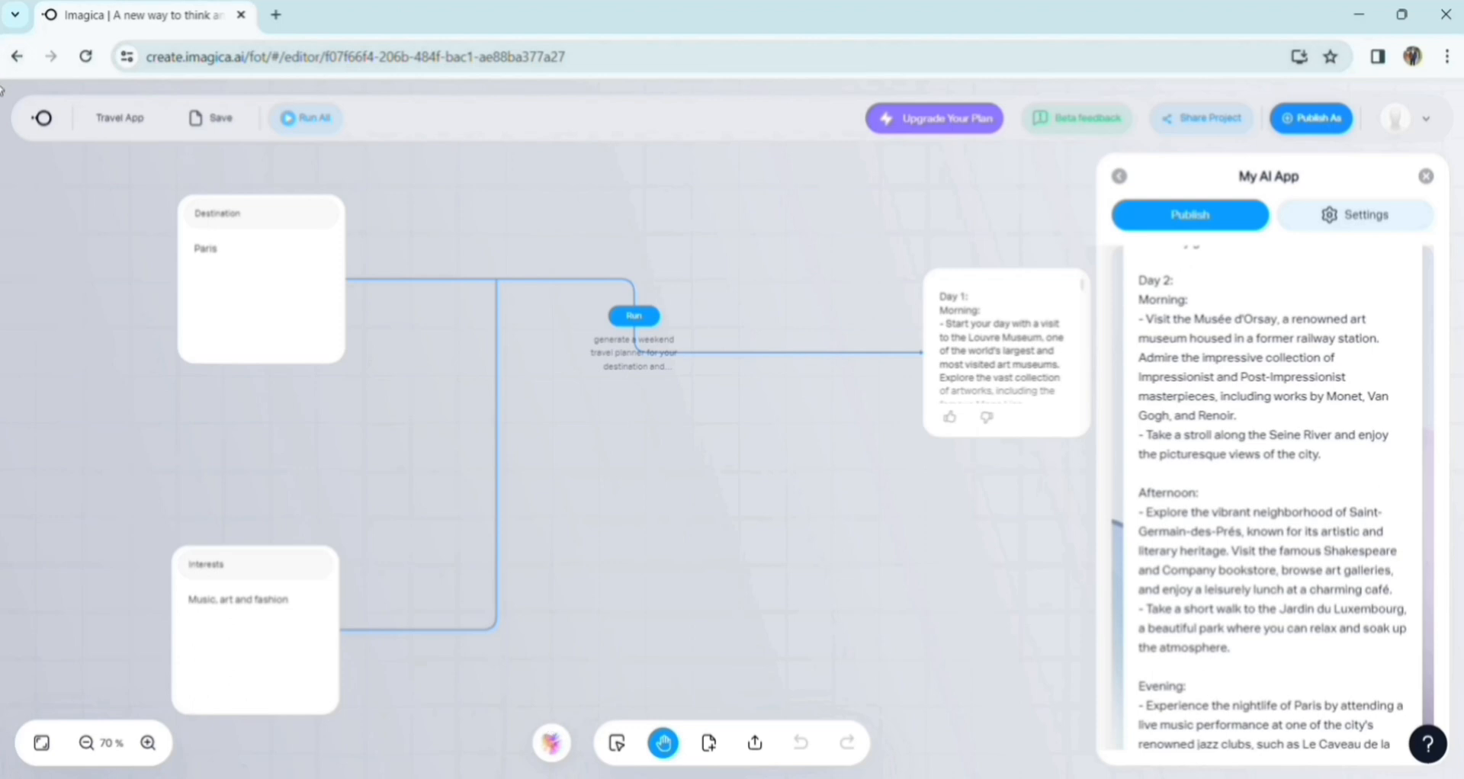
Step: Leave the Travel App template and create a new project with the AI App publishing format
{"action": "left_click", "coordinate": [17, 57]}
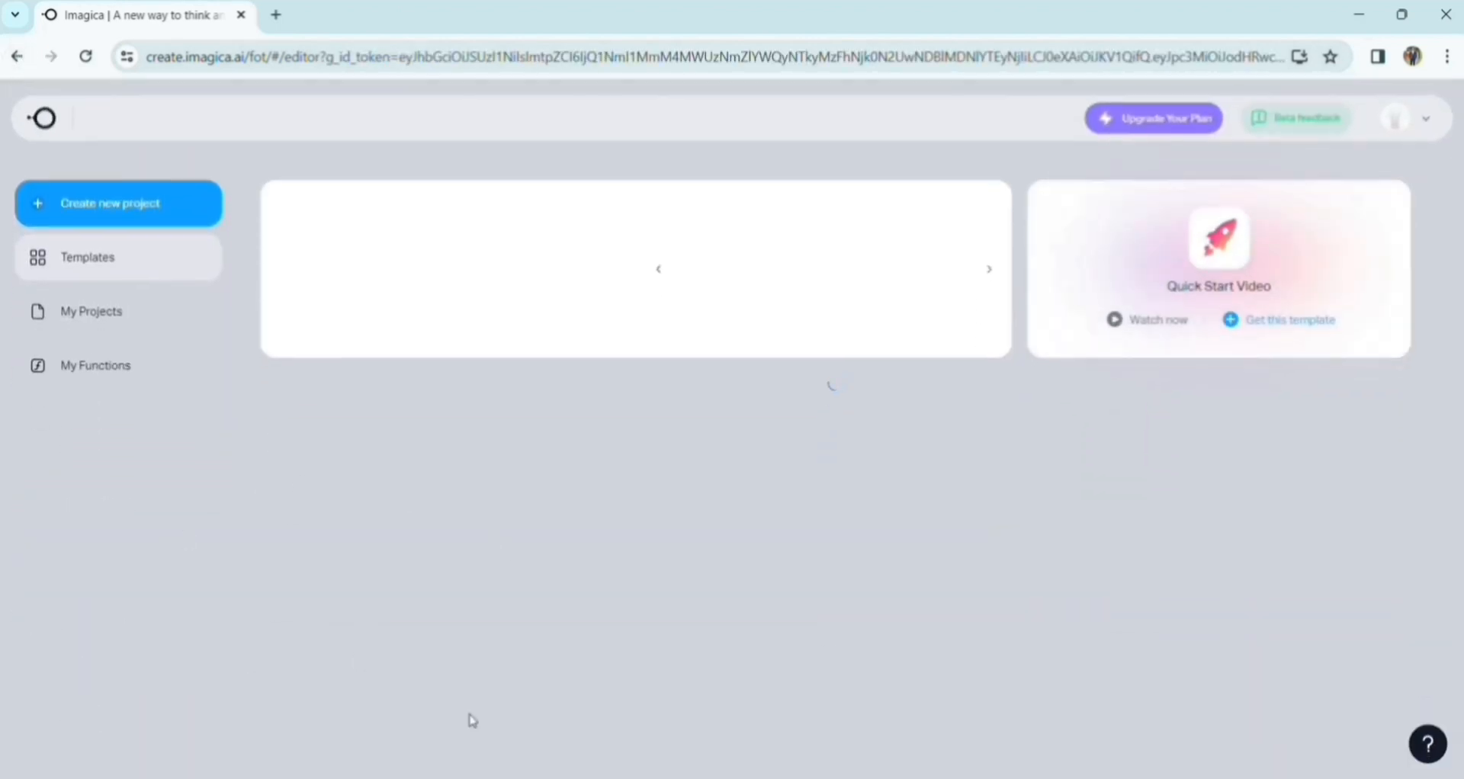
{"action": "left_click", "coordinate": [100, 223]}
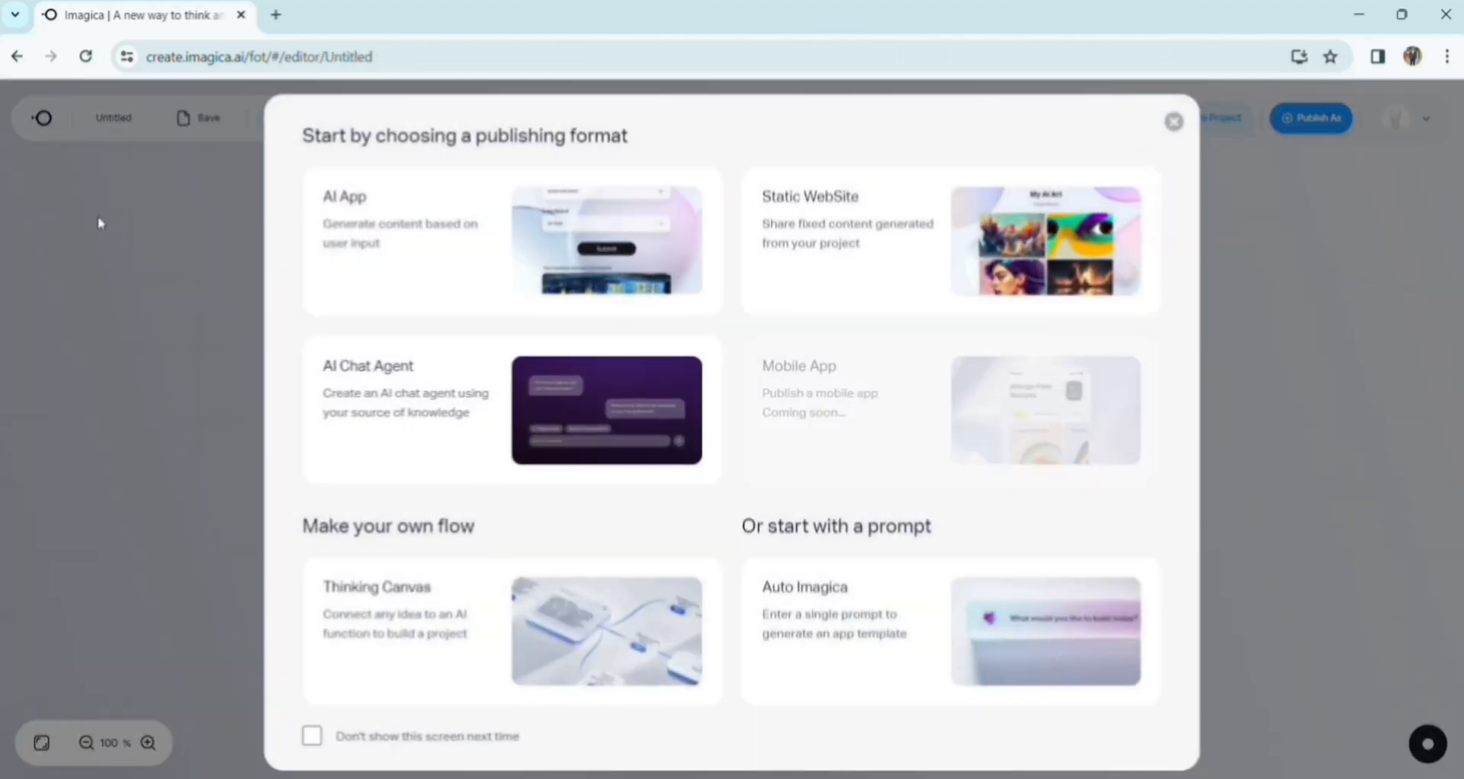
{"action": "left_click", "coordinate": [554, 221]}
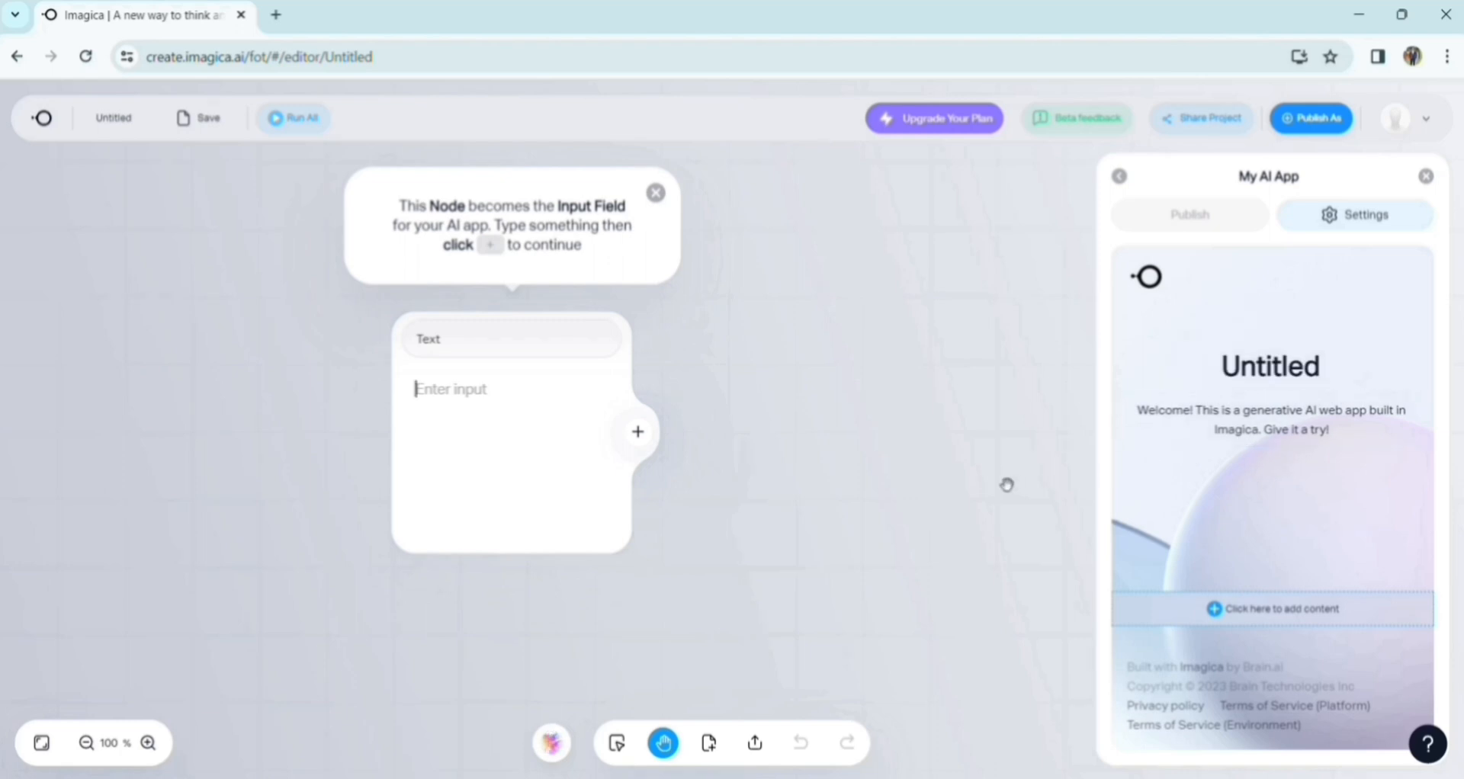
Step: Label the input node "enter your text" and fill its content with "enter the text here"
{"action": "left_click", "coordinate": [566, 340]}
{"action": "type", "text": "enter"}
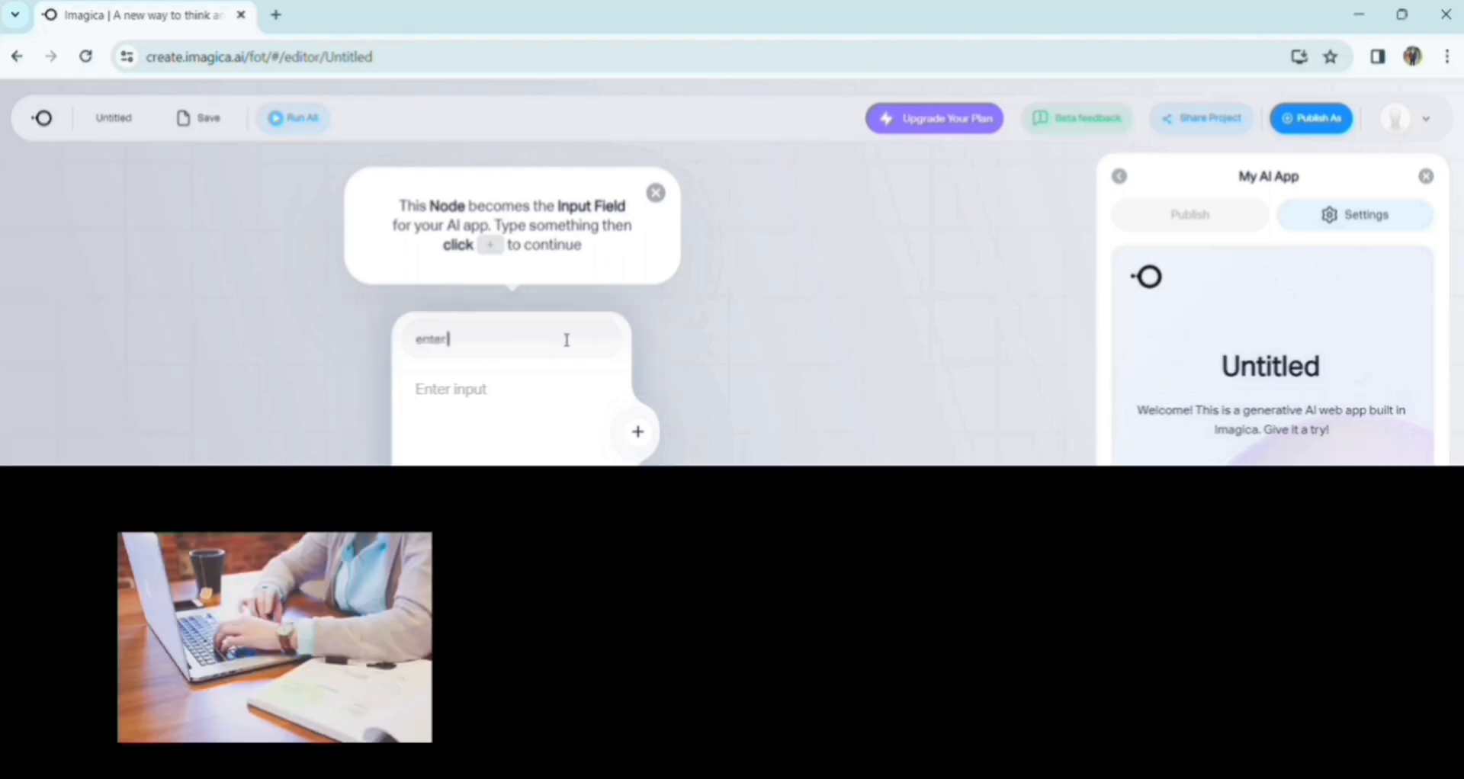
{"action": "type", "text": " your text"}
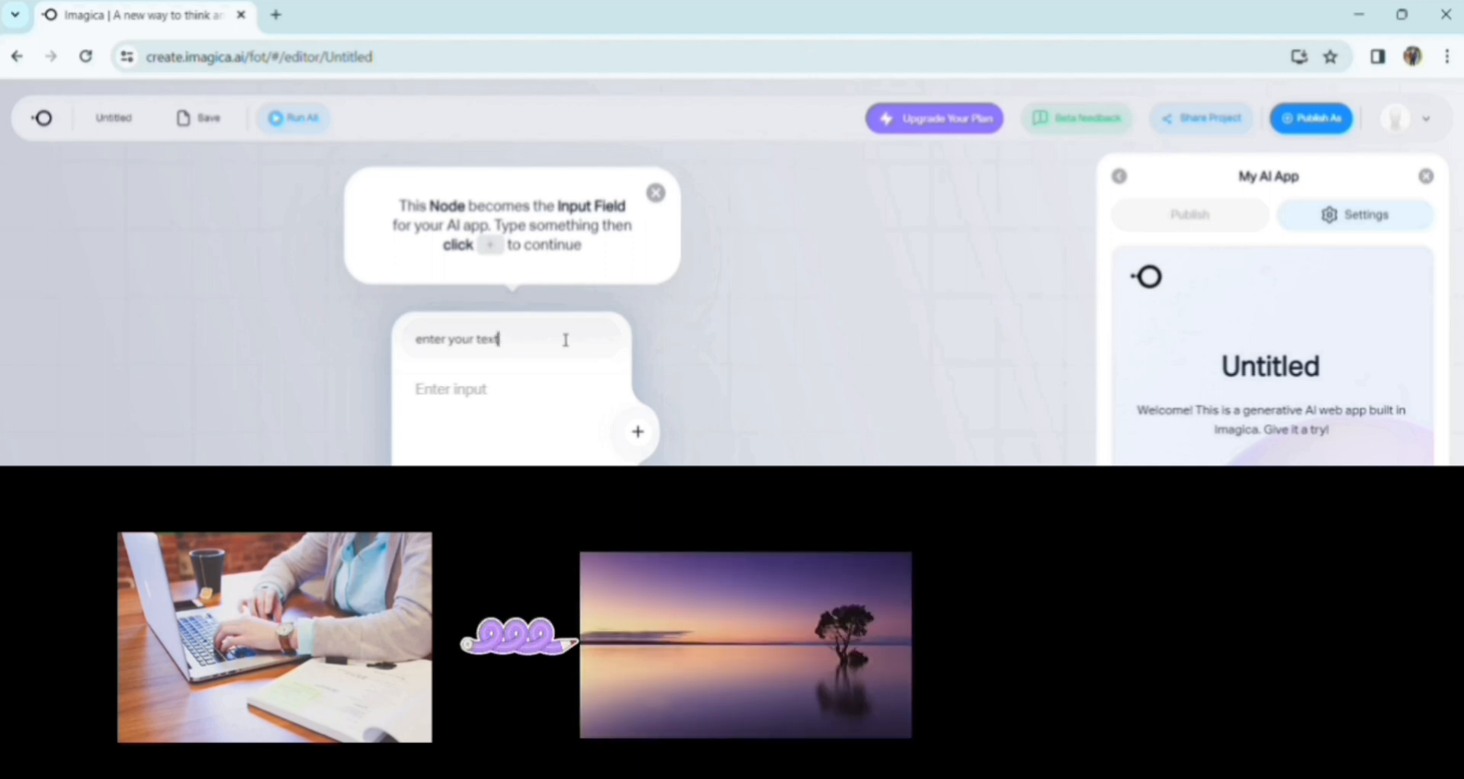
{"action": "left_click", "coordinate": [560, 393]}
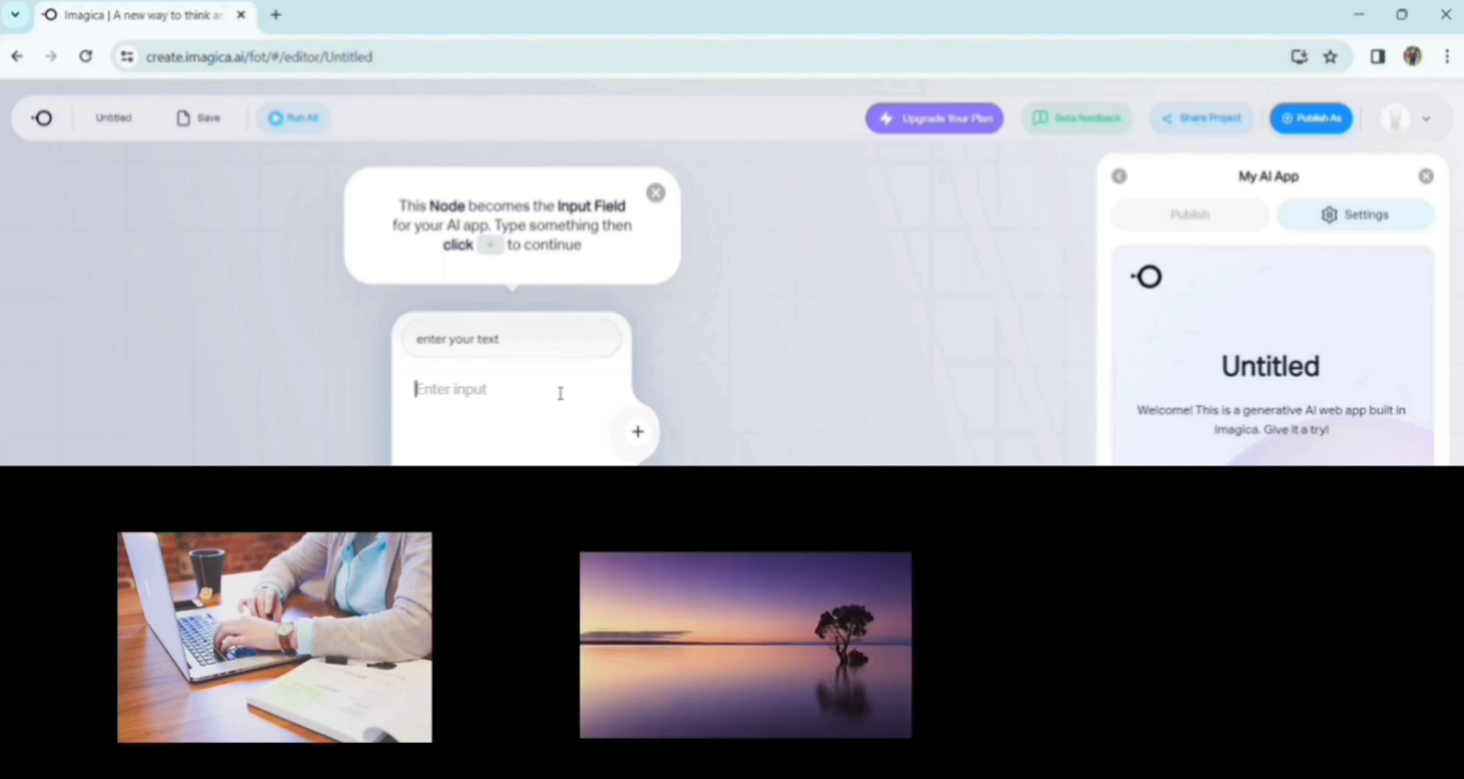
{"action": "type", "text": "enter"}
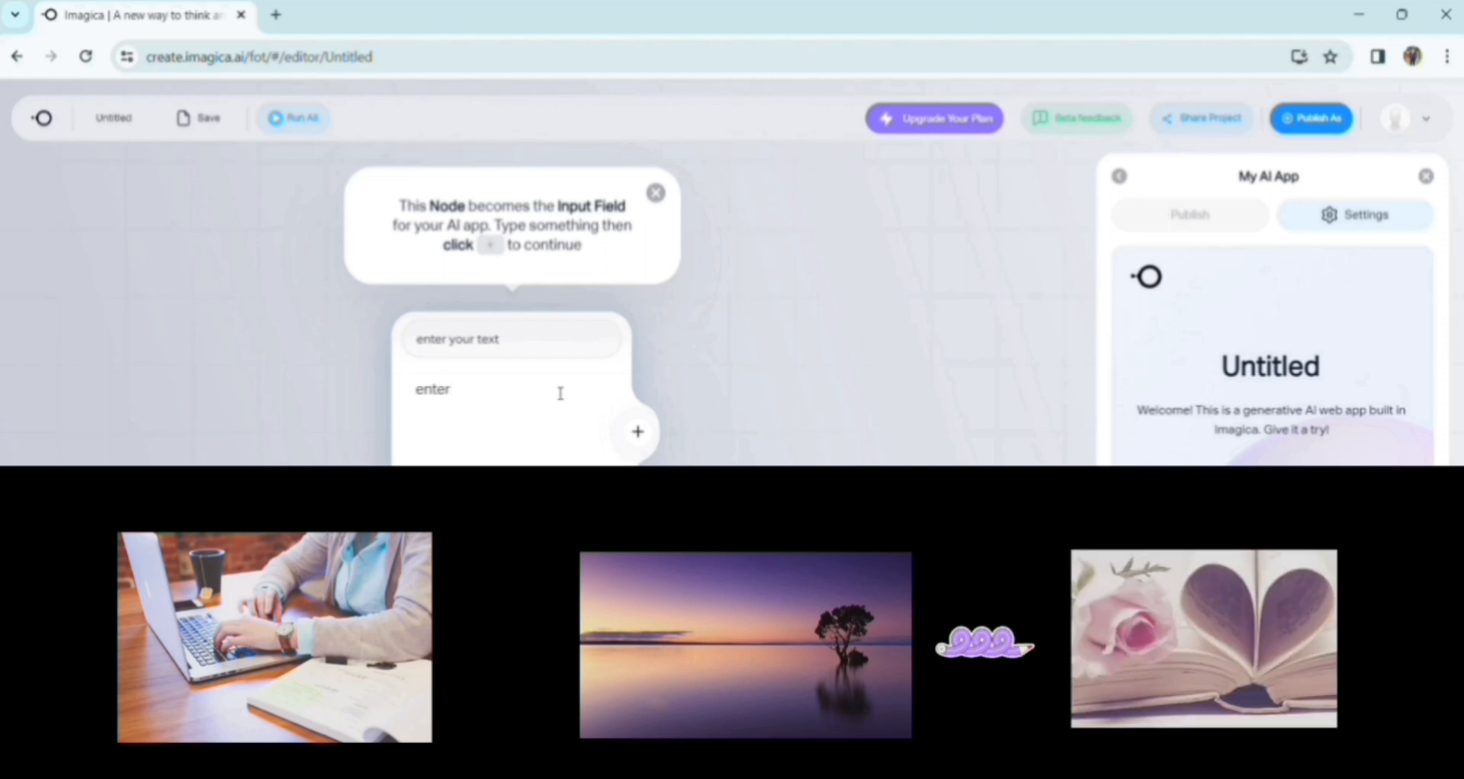
{"action": "type", "text": " the tex"}
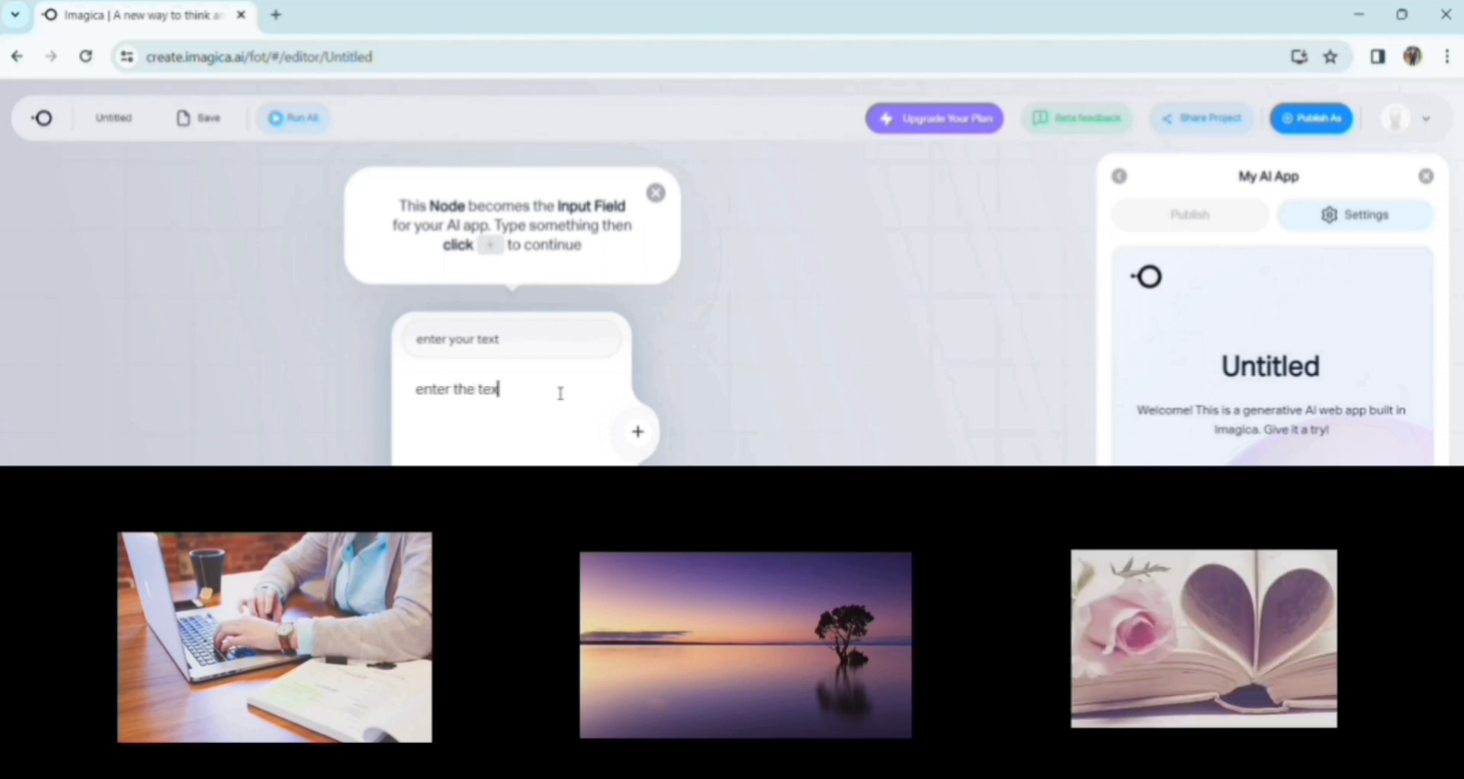
{"action": "type", "text": "t here"}
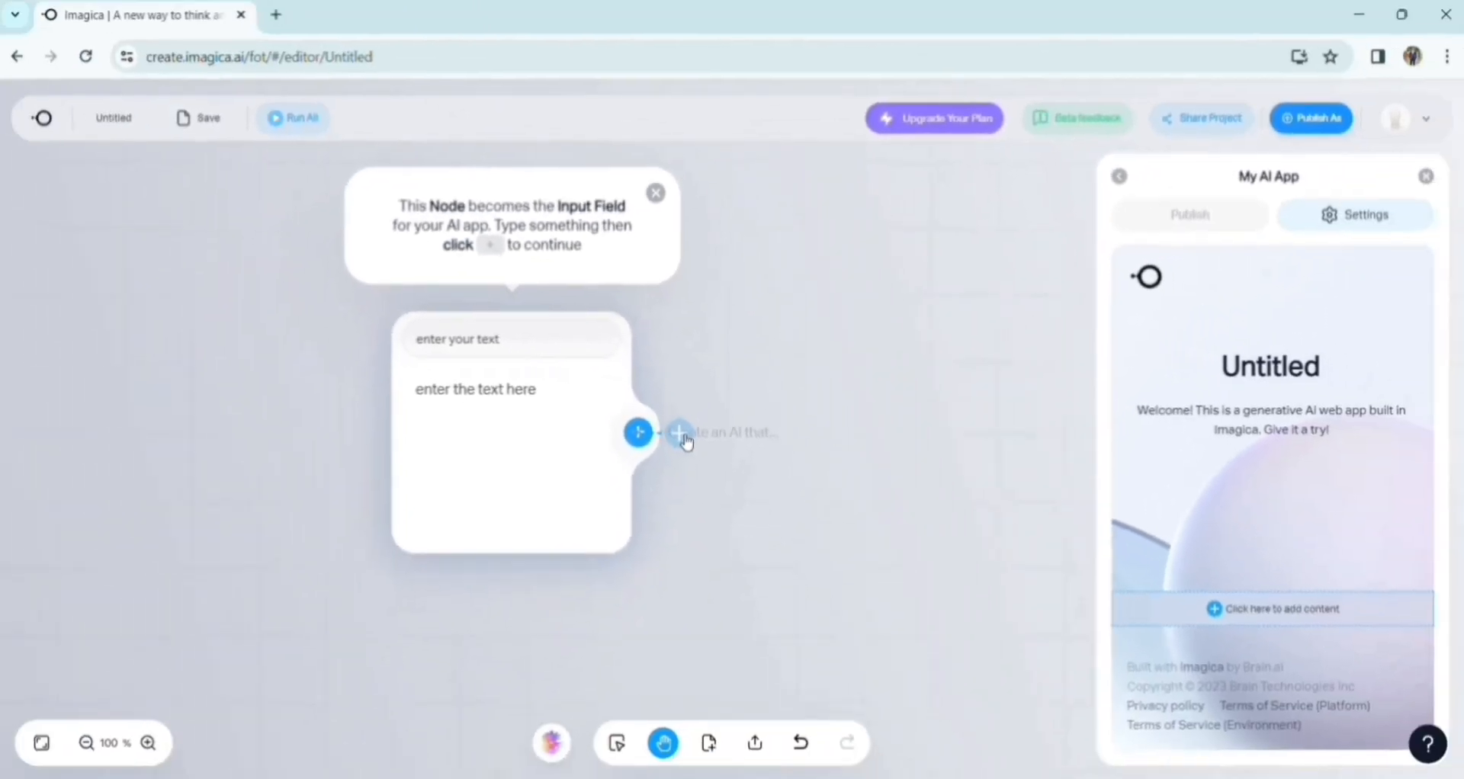
Step: Connect a Generate a Photo function to the input node, choosing it from the Image Generation functions in the "/" command list
{"action": "left_click", "coordinate": [681, 435]}
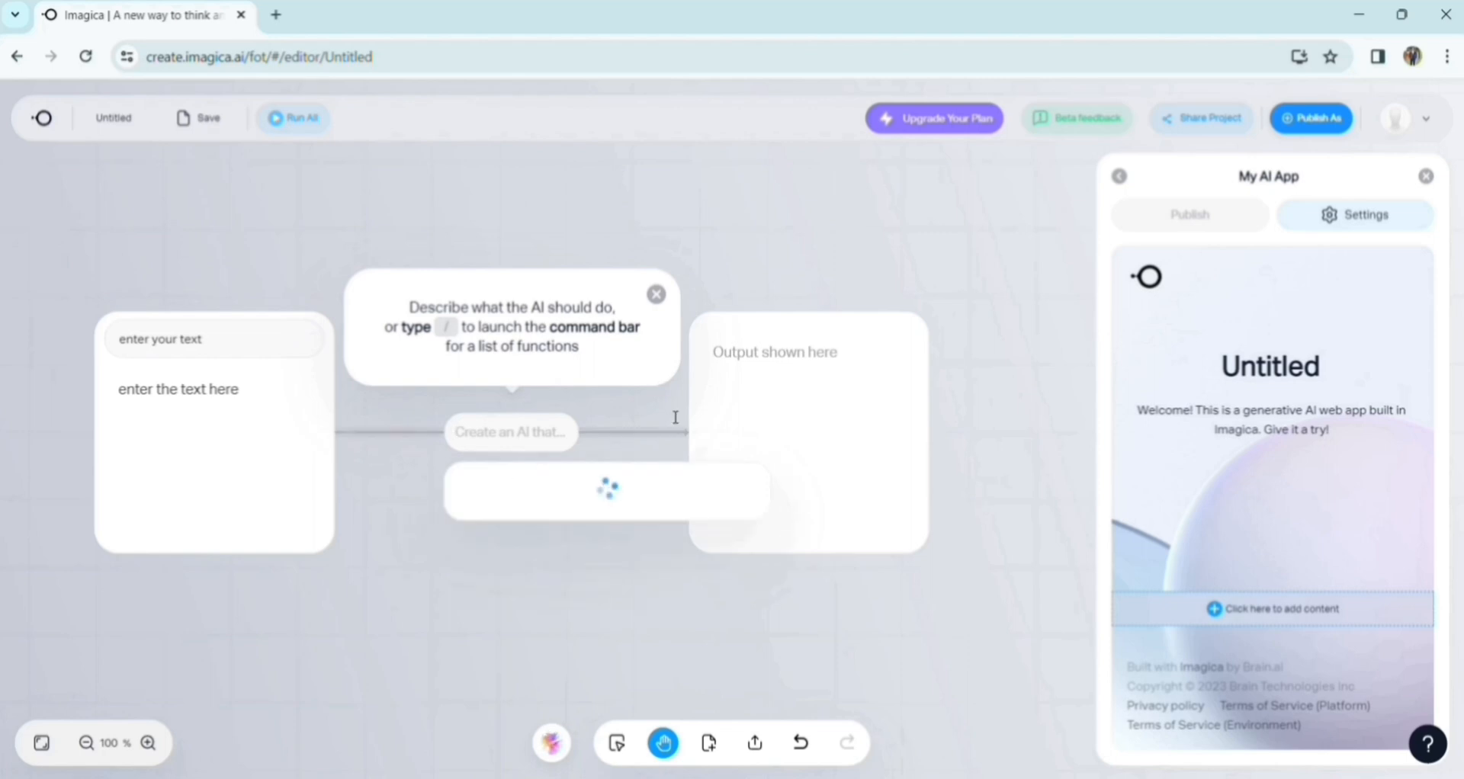
{"action": "type", "text": "/"}
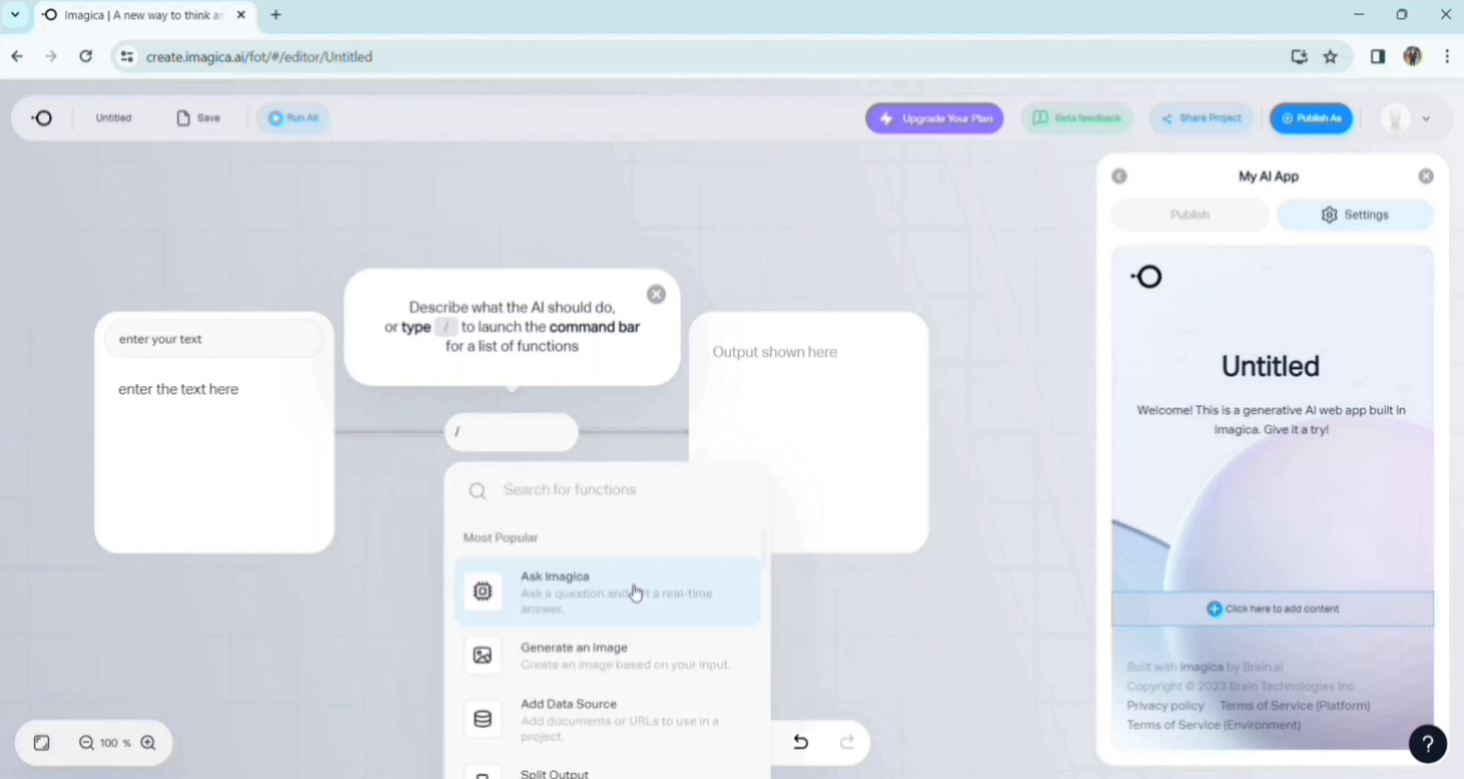
{"action": "scroll", "coordinate": [635, 593], "scroll_direction": "down", "scroll_amount": 6}
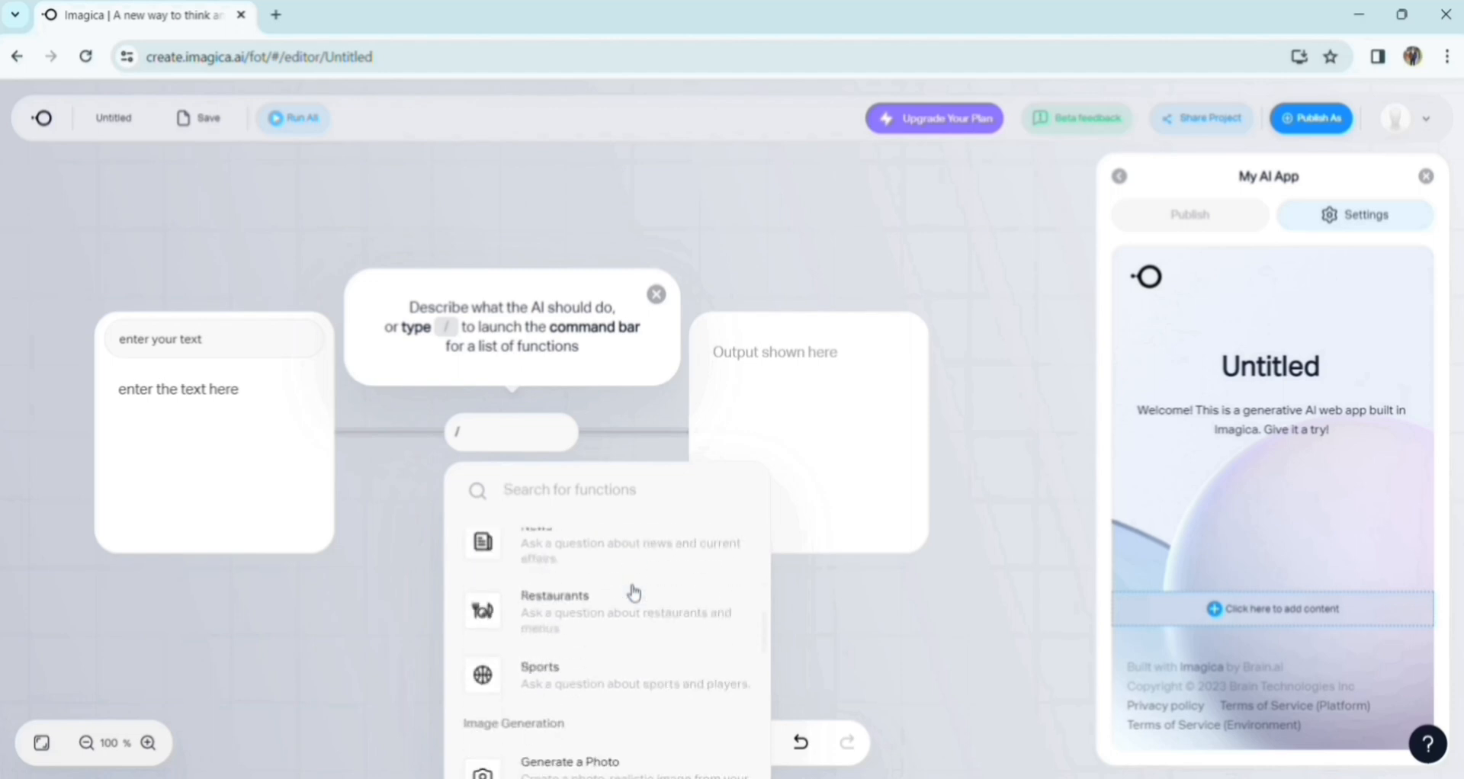
{"action": "scroll", "coordinate": [635, 592], "scroll_direction": "down", "scroll_amount": 3}
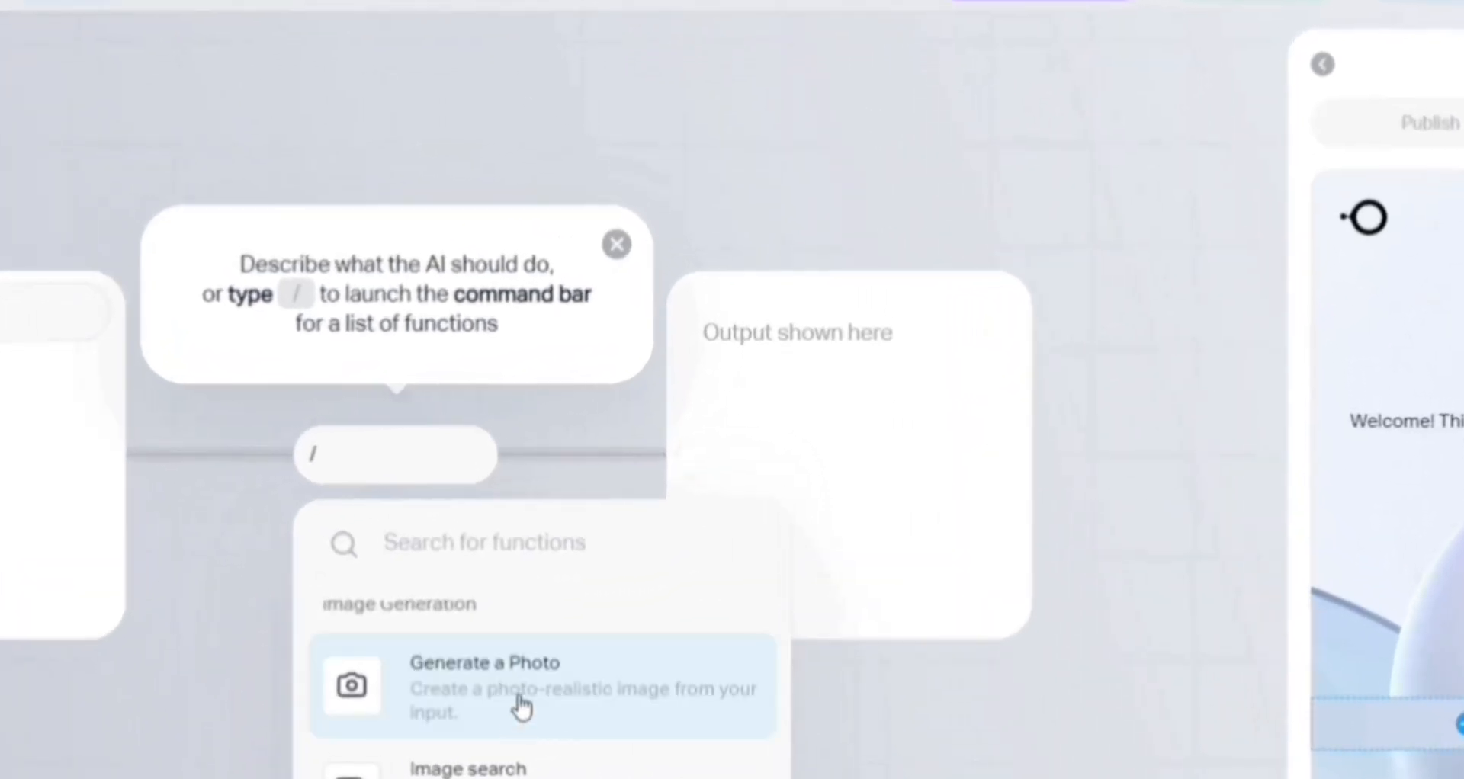
{"action": "left_click", "coordinate": [522, 706]}
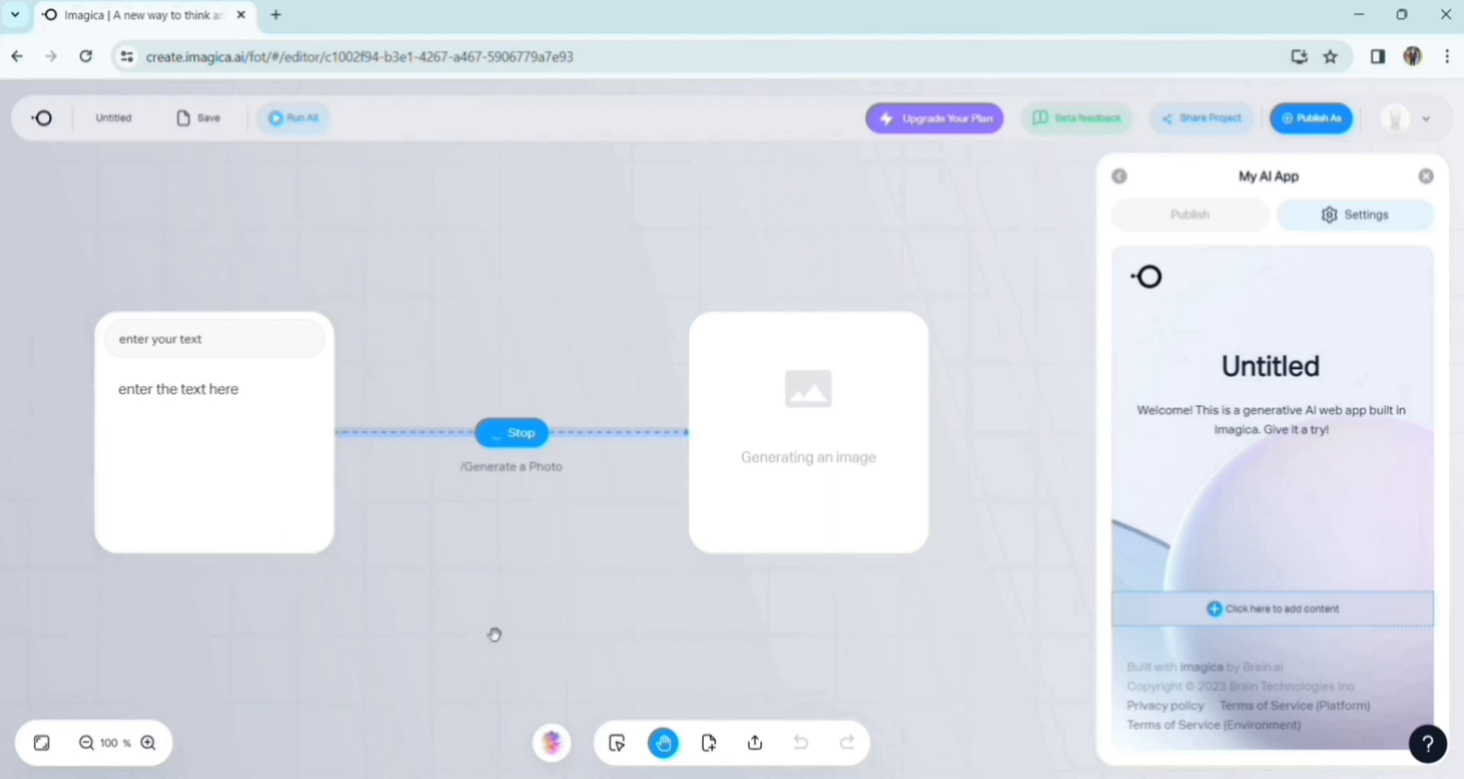
{"action": "scroll", "coordinate": [497, 635], "scroll_direction": "down", "scroll_amount": 3}
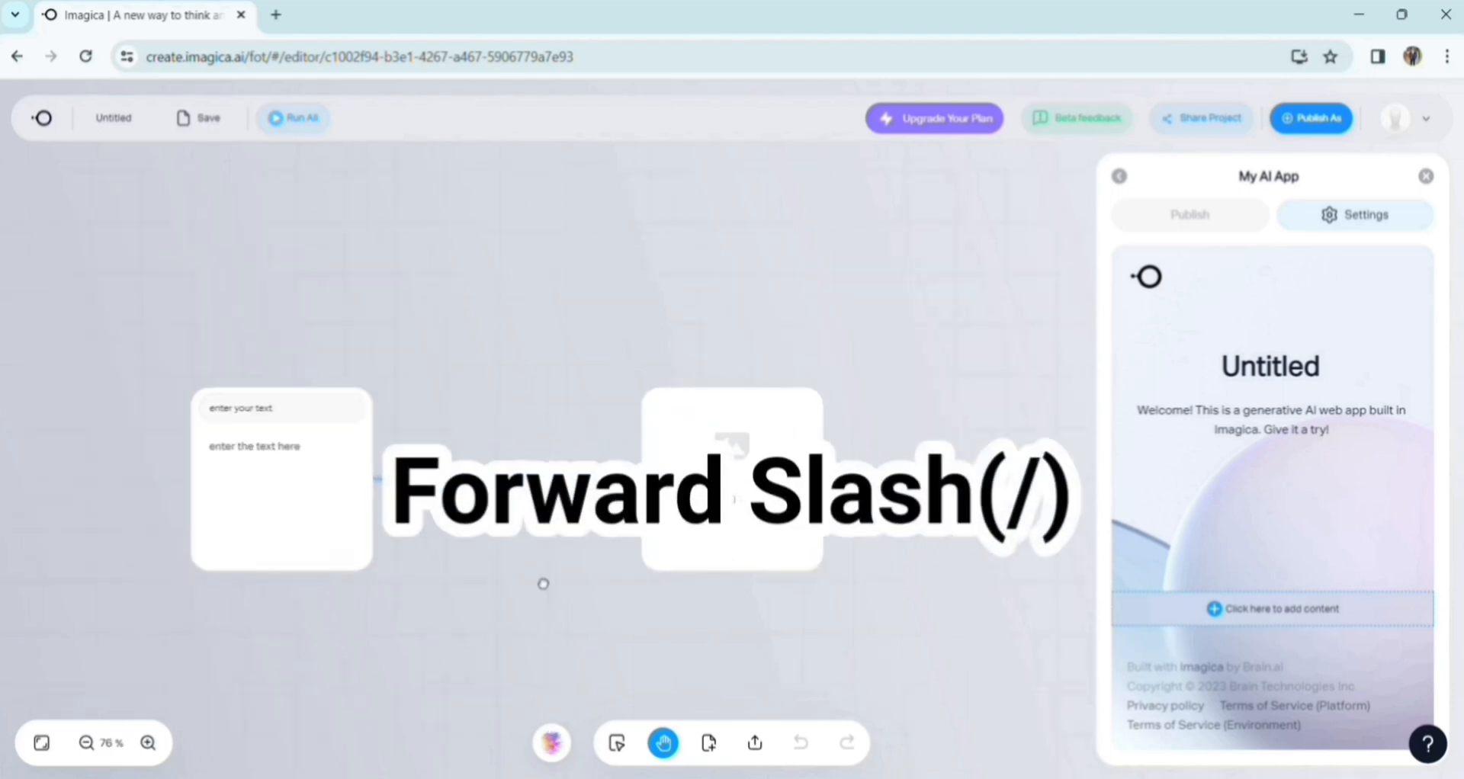
{"action": "left_click_drag", "start_coordinate": [542, 586], "coordinate": [465, 421]}
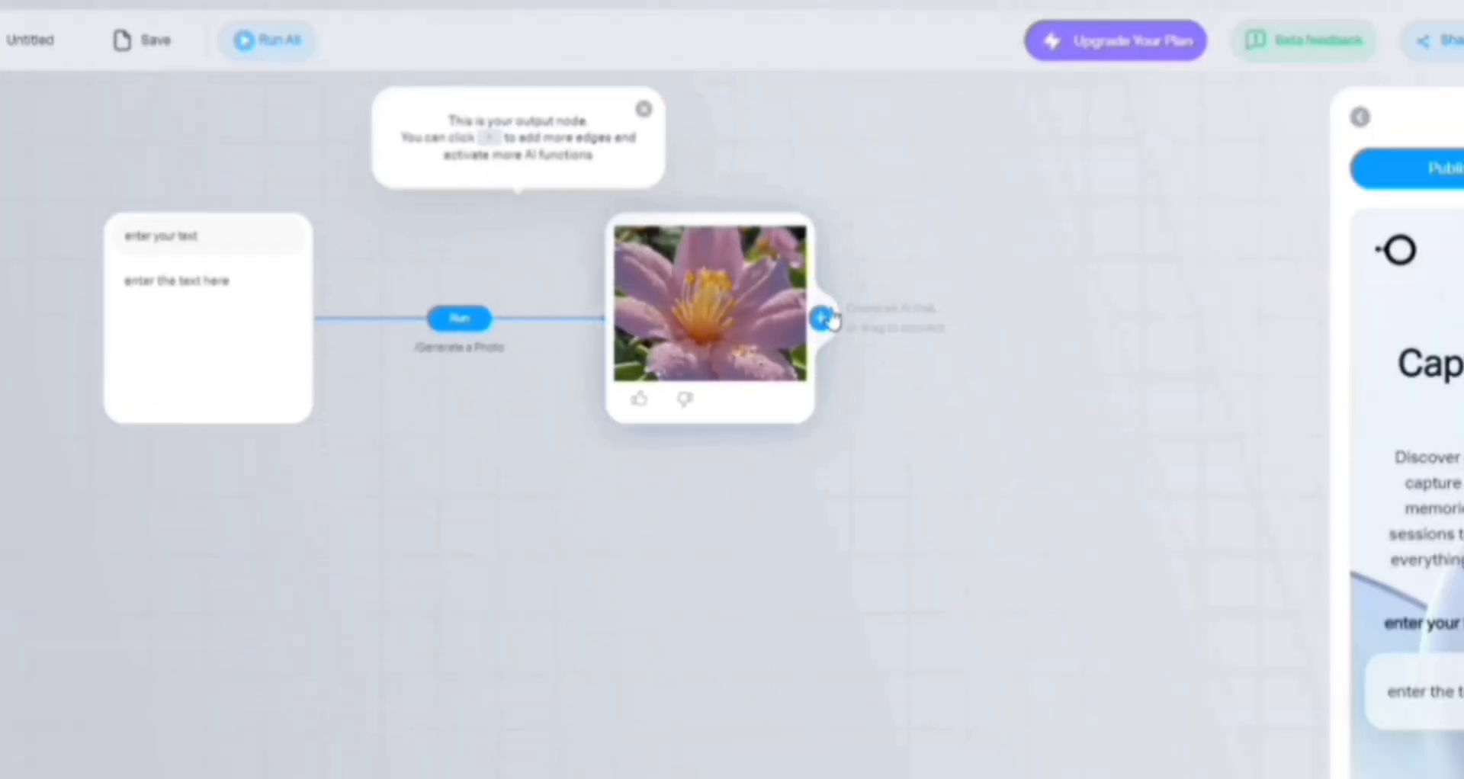
Step: Connect an AI function with the prompt "make a story from it" to the generated photo node
{"action": "left_click", "coordinate": [824, 321]}
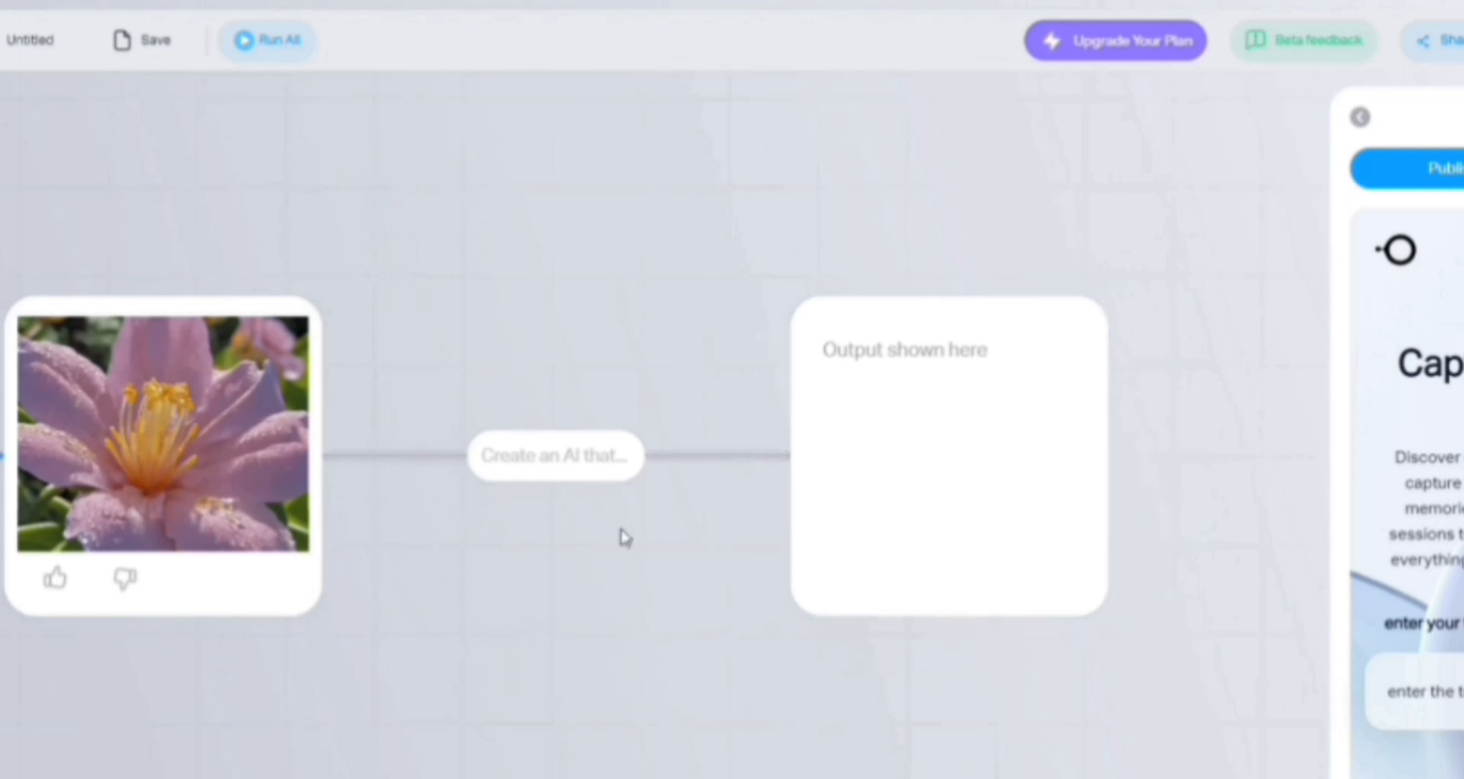
{"action": "type", "text": "make a st"}
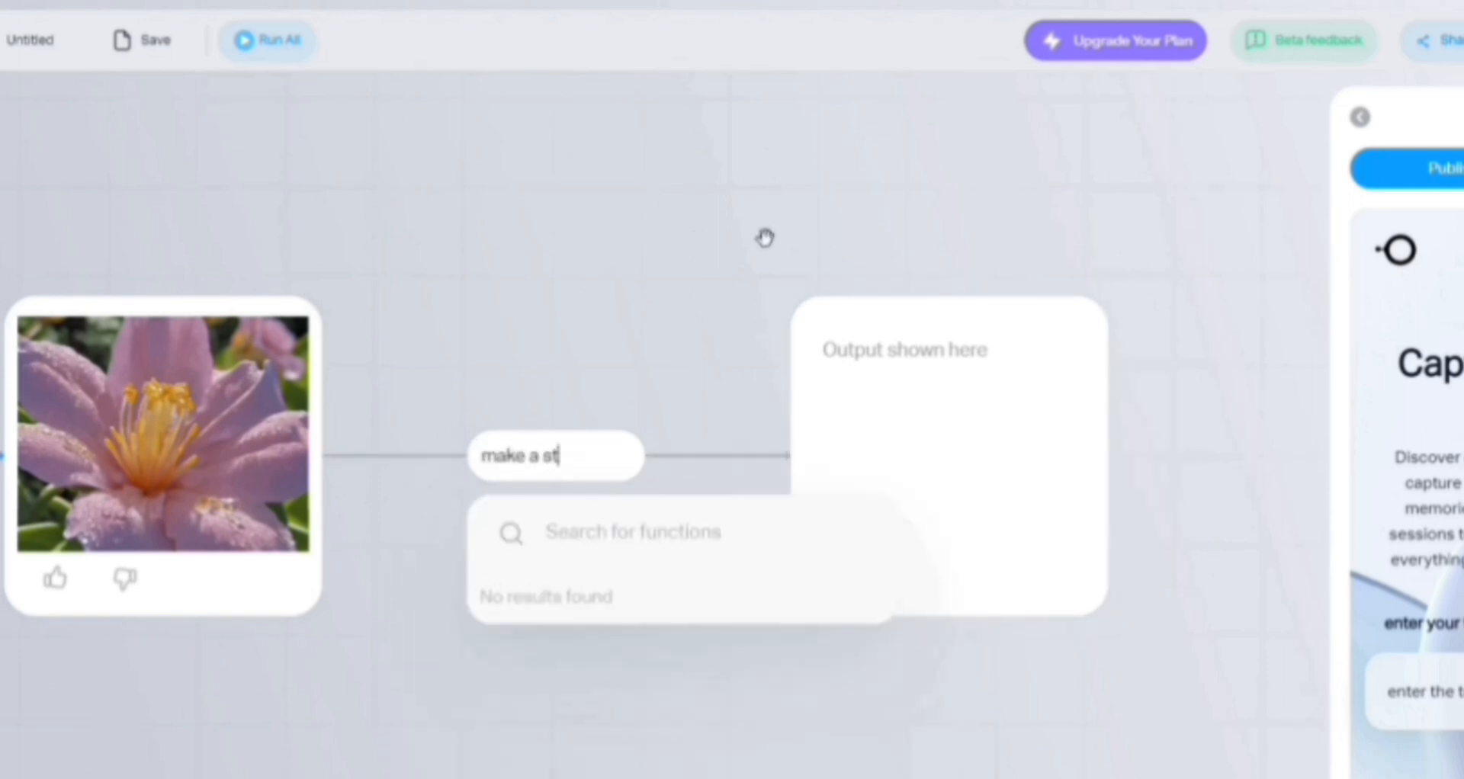
{"action": "type", "text": "ory from it"}
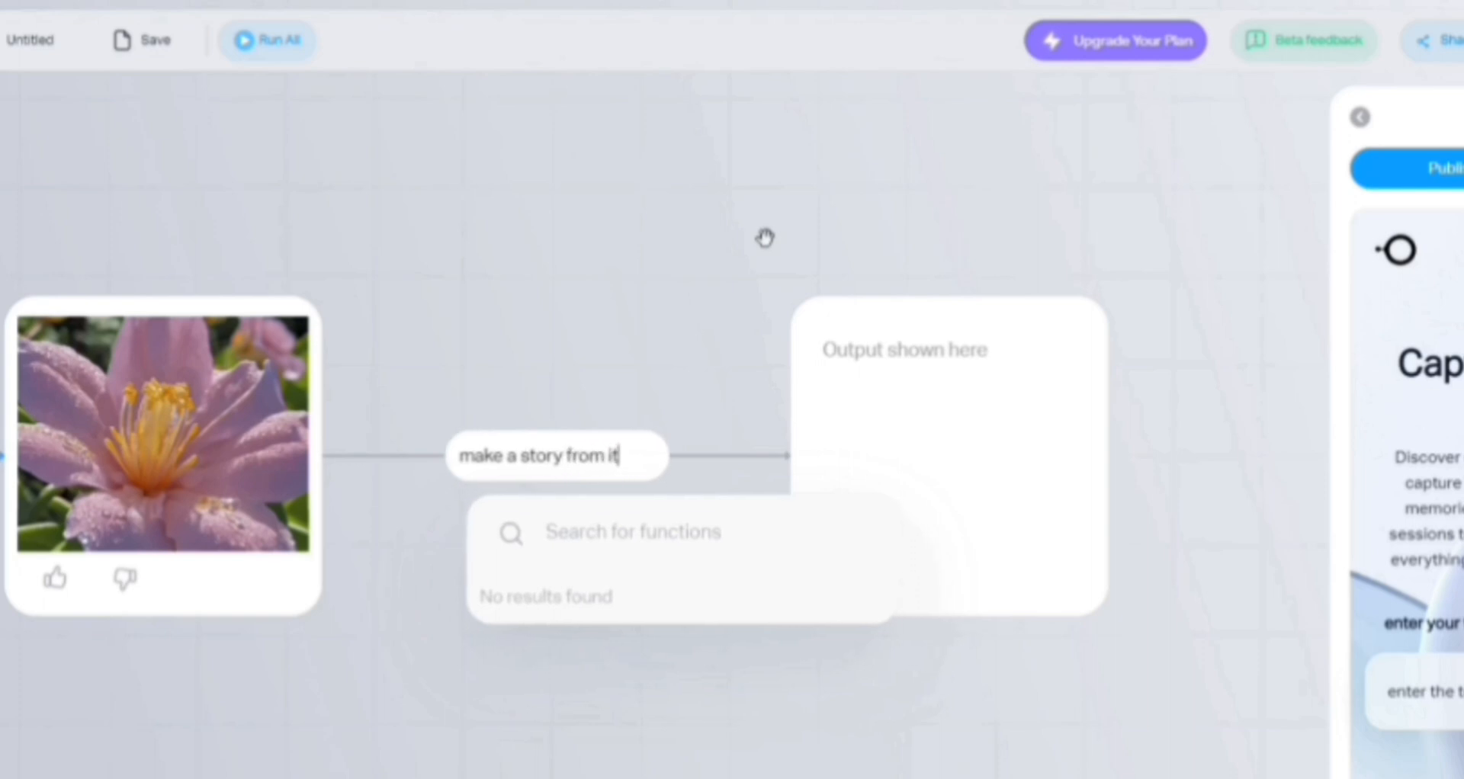
{"action": "key", "text": "Return"}
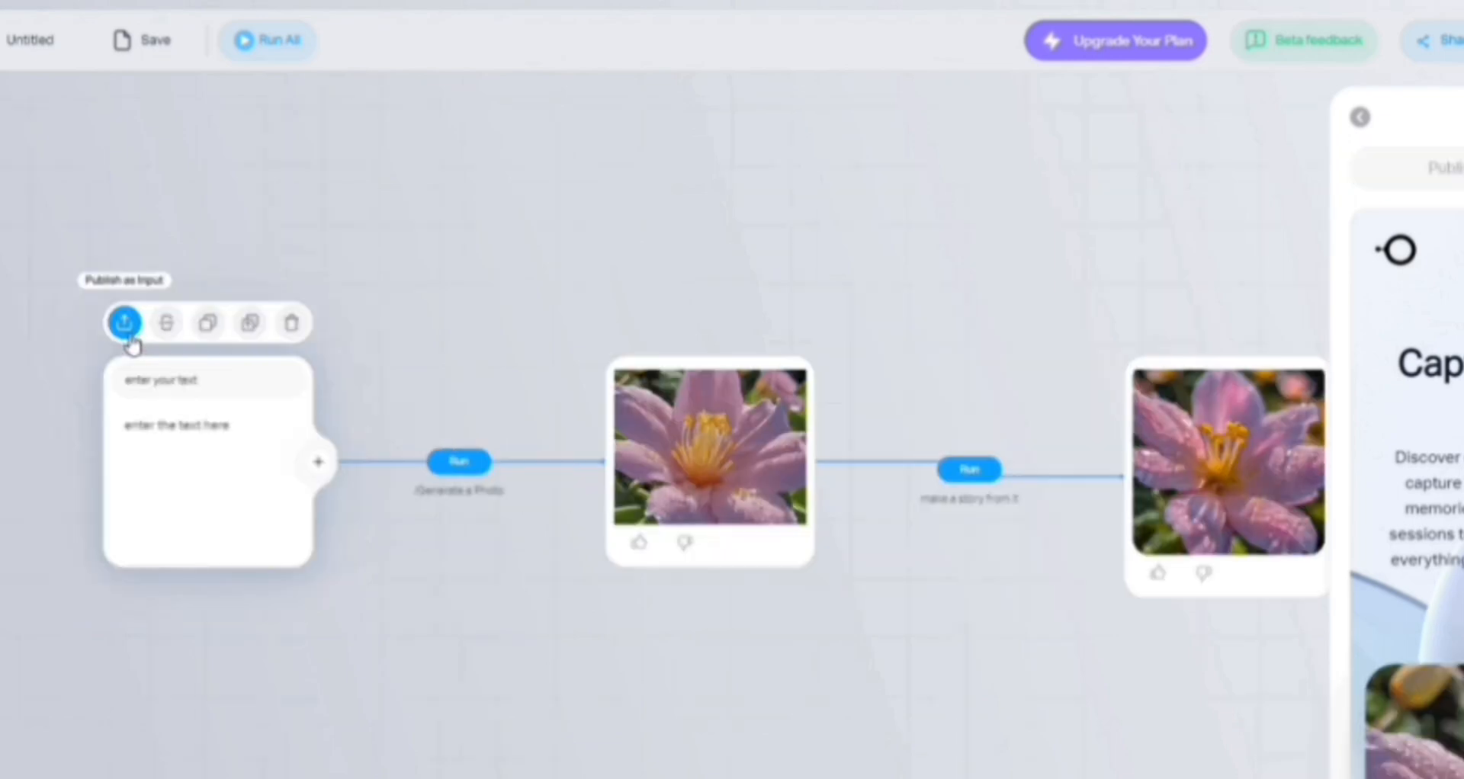
Step: Publish the "enter your text" node as an app input and toggle publishing of the first flower photo node
{"action": "left_click", "coordinate": [129, 329]}
{"action": "mouse_move", "coordinate": [650, 483]}
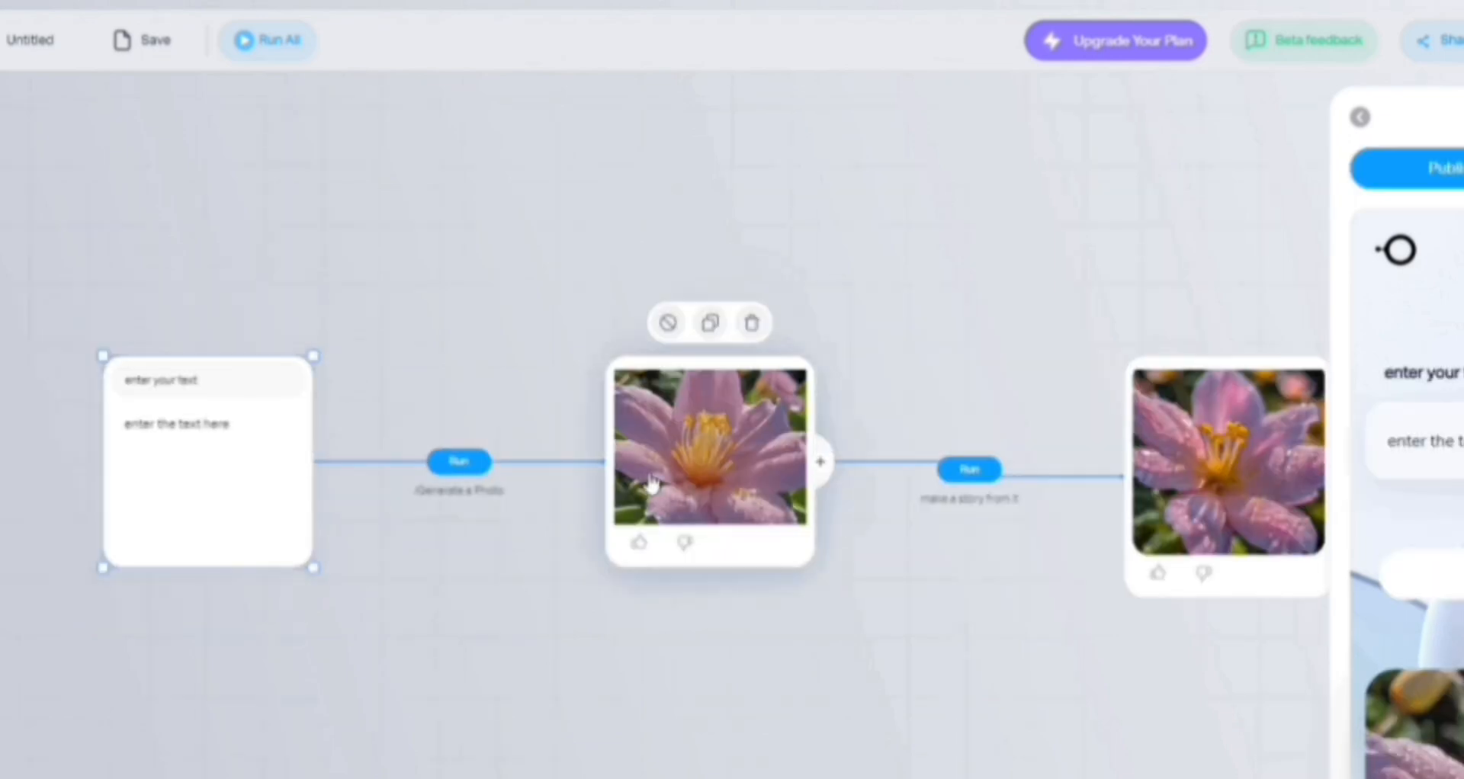
{"action": "left_click", "coordinate": [671, 326]}
{"action": "left_click", "coordinate": [671, 326]}
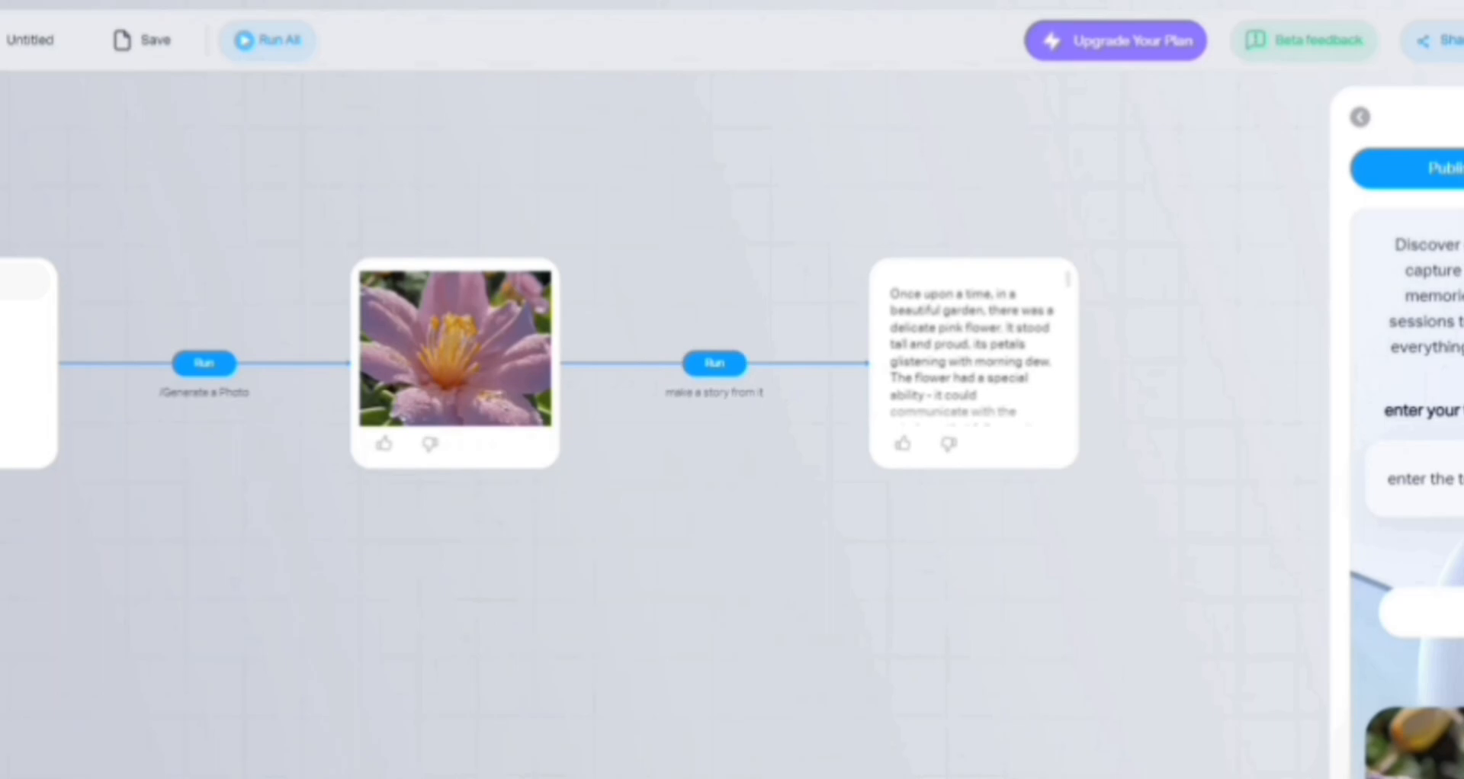
Step: Replace the My AI App title with "text to image to story" and publish the app
{"action": "scroll", "coordinate": [1403, 488], "scroll_direction": "up", "scroll_amount": 3}
{"action": "key", "text": "BackSpace"}
{"action": "key", "text": "BackSpace"}
{"action": "key", "text": "BackSpace"}
{"action": "key", "text": "BackSpace"}
{"action": "key", "text": "BackSpace"}
{"action": "key", "text": "BackSpace"}
{"action": "key", "text": "BackSpace"}
{"action": "key", "text": "BackSpace"}
{"action": "key", "text": "BackSpace"}
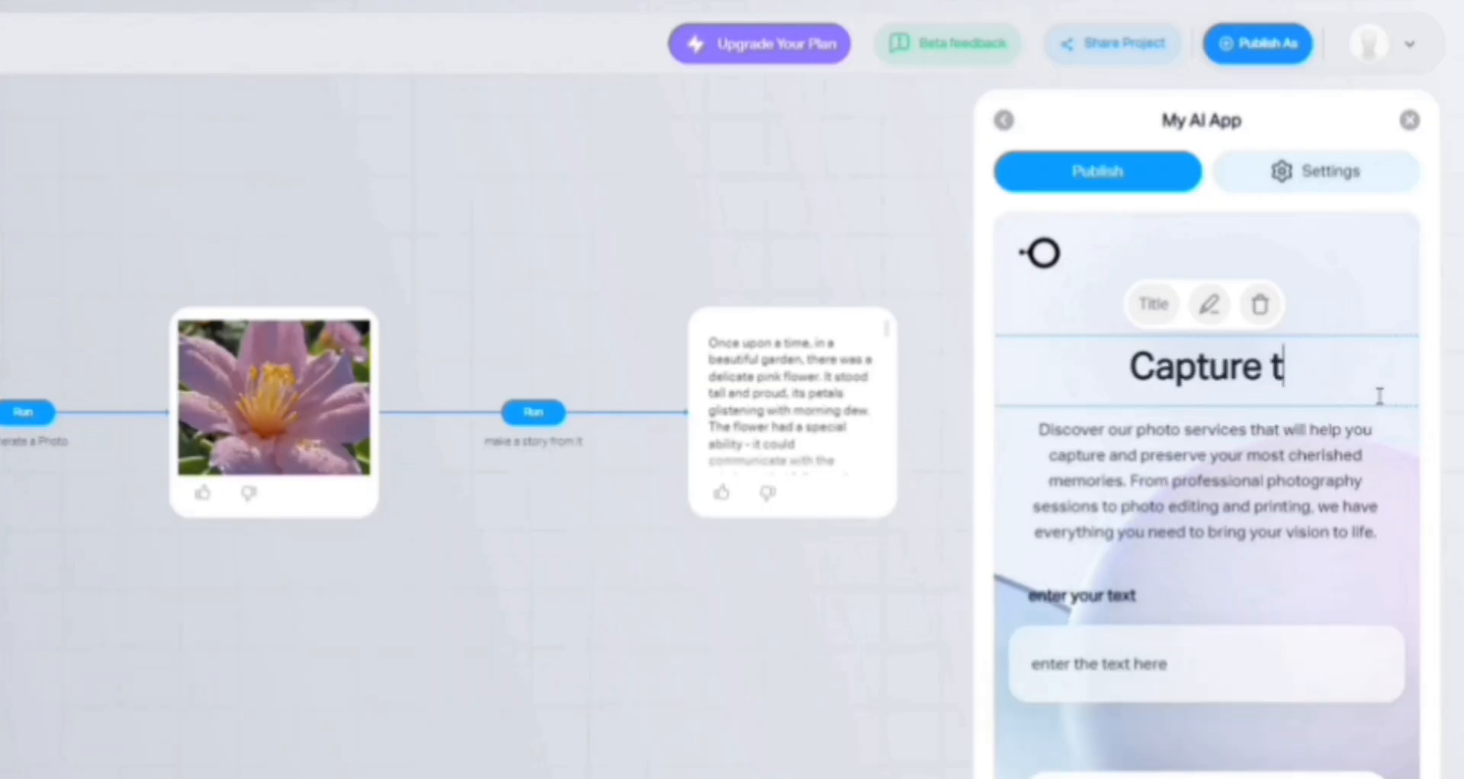
{"action": "key", "text": "BackSpace"}
{"action": "key", "text": "BackSpace"}
{"action": "key", "text": "BackSpace"}
{"action": "key", "text": "BackSpace"}
{"action": "key", "text": "BackSpace"}
{"action": "key", "text": "BackSpace"}
{"action": "key", "text": "BackSpace"}
{"action": "key", "text": "BackSpace"}
{"action": "key", "text": "BackSpace"}
{"action": "type", "text": "text to image to story"}
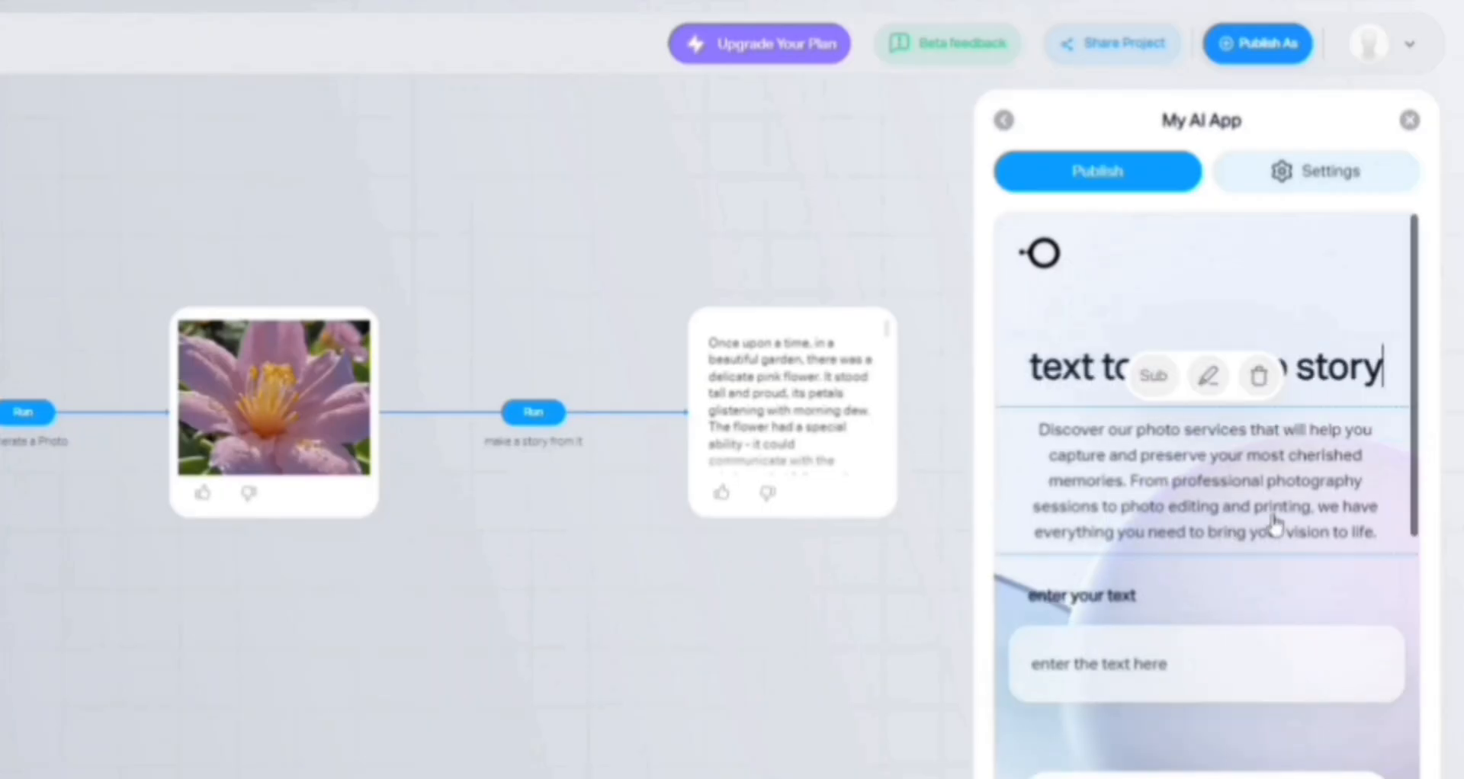
{"action": "left_click", "coordinate": [1134, 187]}
{"action": "left_click", "coordinate": [1327, 177]}
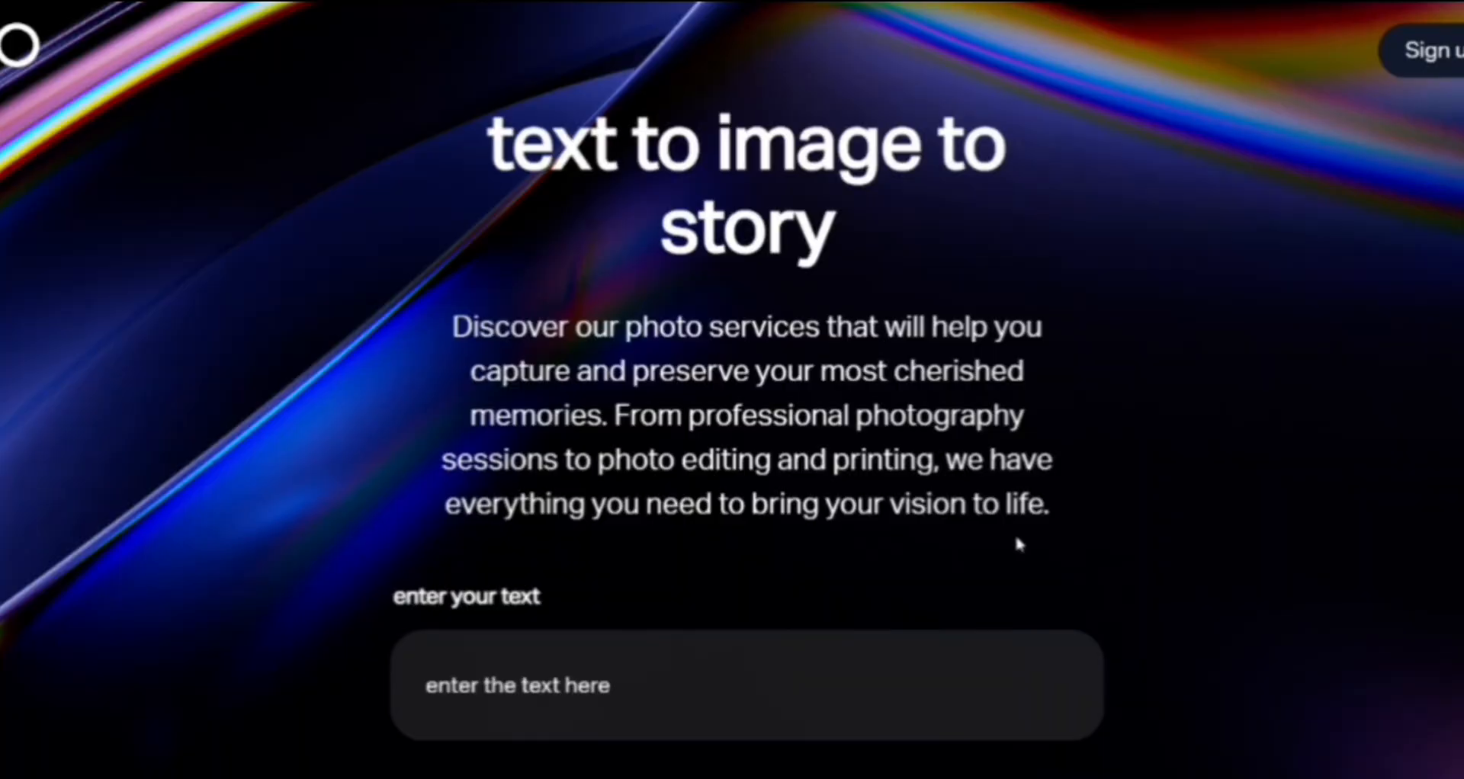
Step: Replace the text in the published app's input field with "a monster catching a spaceship" and submit it
{"action": "scroll", "coordinate": [807, 479], "scroll_direction": "down", "scroll_amount": 3}
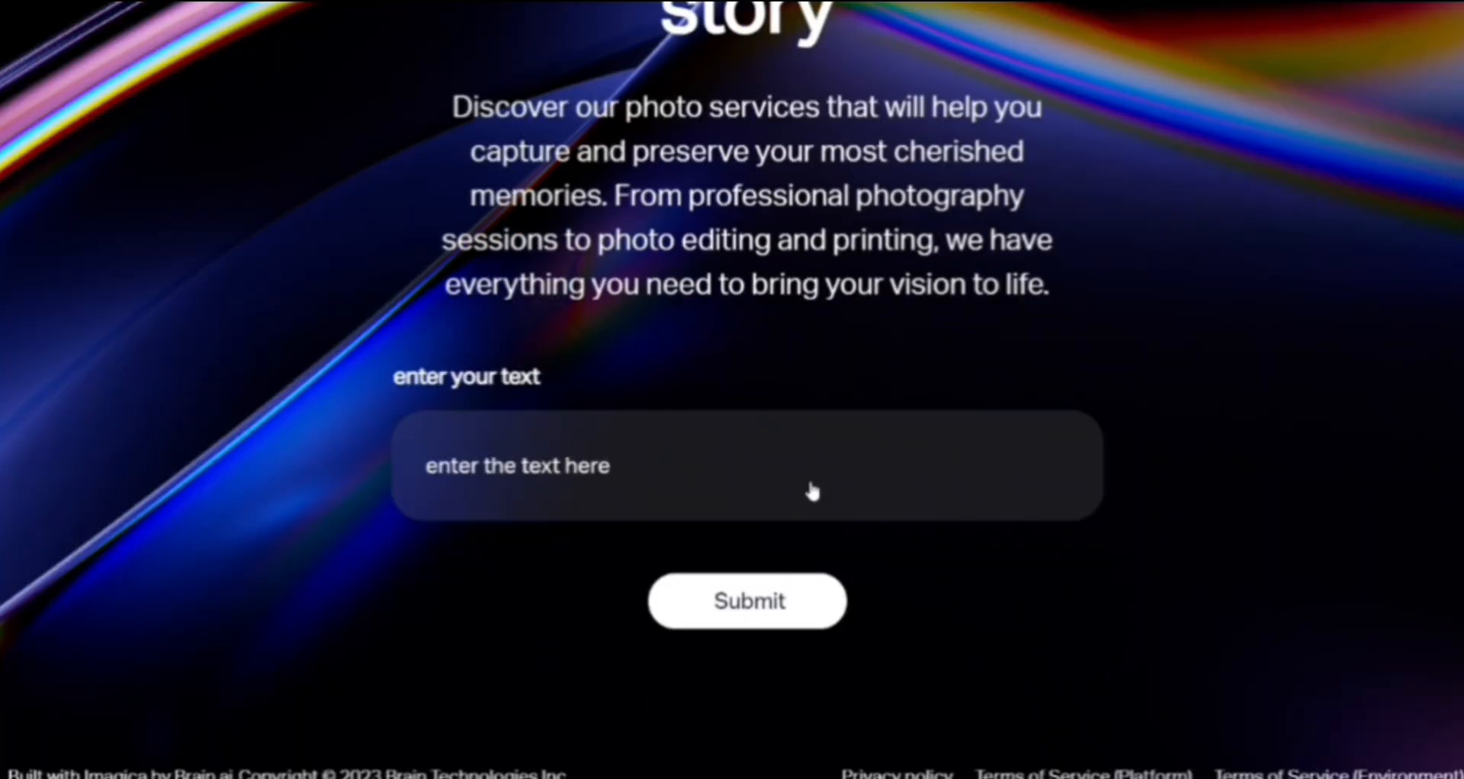
{"action": "left_click", "coordinate": [810, 485]}
{"action": "key", "text": "BackSpace"}
{"action": "key", "text": "BackSpace"}
{"action": "key", "text": "BackSpace"}
{"action": "key", "text": "BackSpace"}
{"action": "key", "text": "BackSpace"}
{"action": "key", "text": "BackSpace"}
{"action": "key", "text": "BackSpace"}
{"action": "key", "text": "BackSpace"}
{"action": "key", "text": "BackSpace"}
{"action": "key", "text": "BackSpace"}
{"action": "key", "text": "BackSpace"}
{"action": "key", "text": "BackSpace"}
{"action": "key", "text": "BackSpace"}
{"action": "key", "text": "BackSpace"}
{"action": "key", "text": "BackSpace"}
{"action": "key", "text": "BackSpace"}
{"action": "key", "text": "BackSpace"}
{"action": "key", "text": "BackSpace"}
{"action": "key", "text": "BackSpace"}
{"action": "type", "text": "a"}
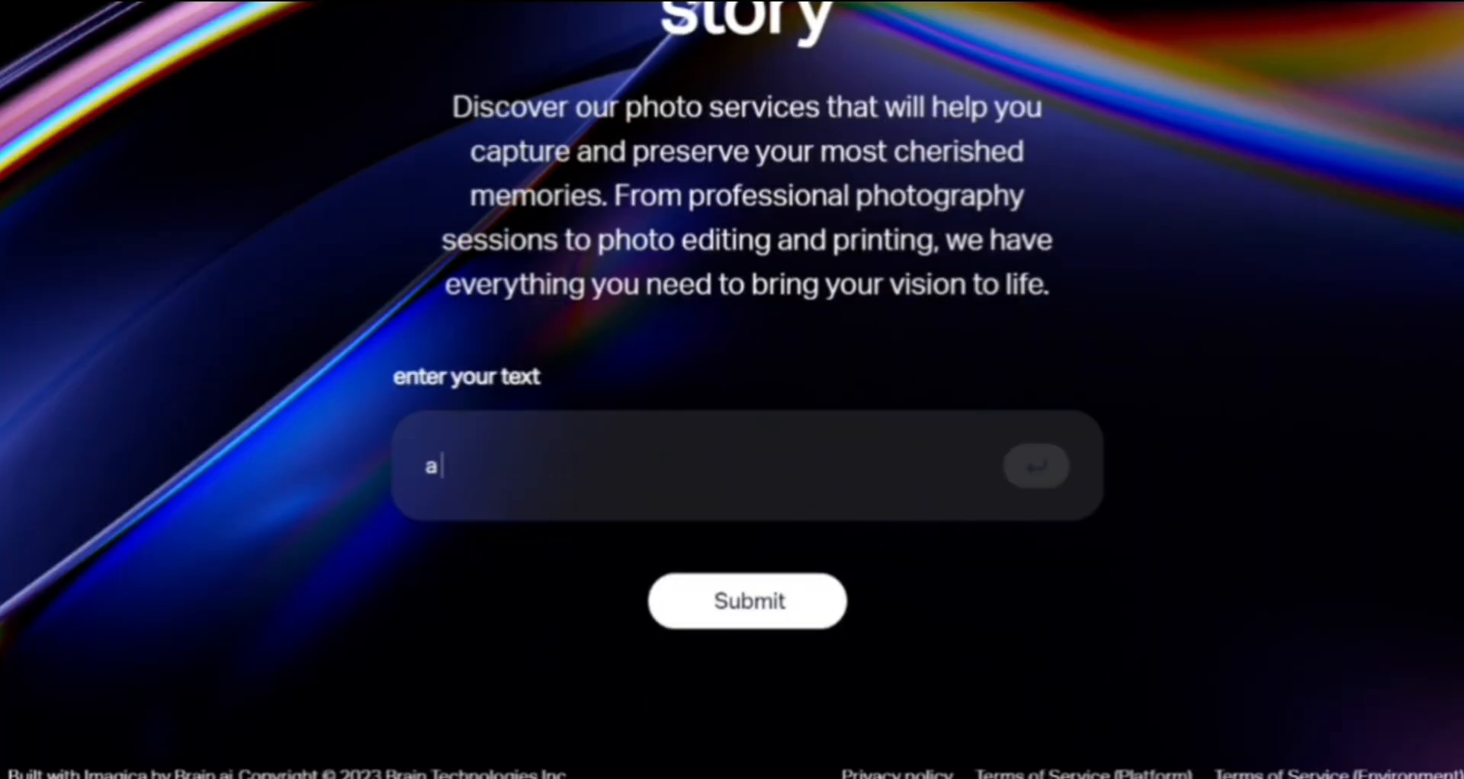
{"action": "type", "text": " monster c"}
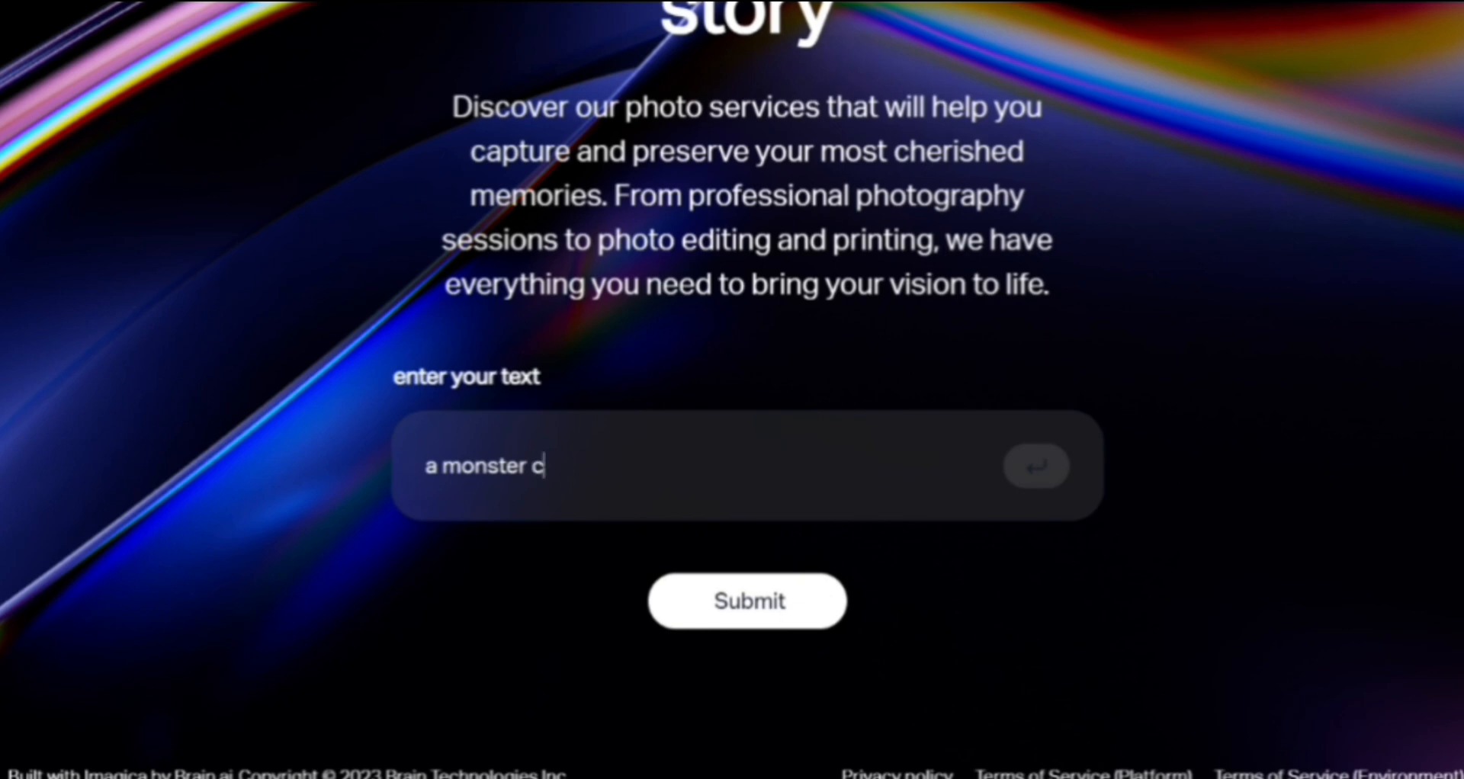
{"action": "type", "text": "atching a spaceship"}
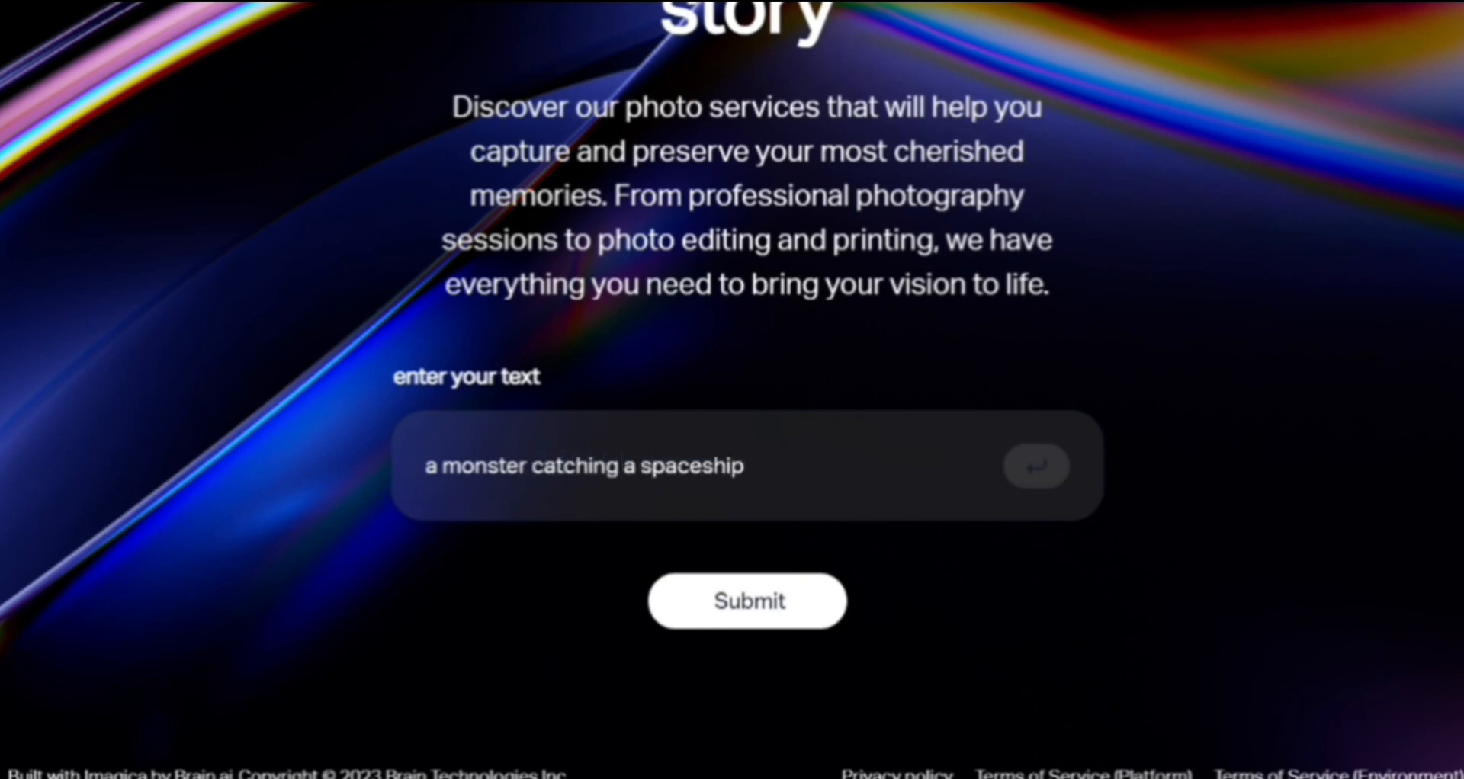
{"action": "key", "text": "Return"}
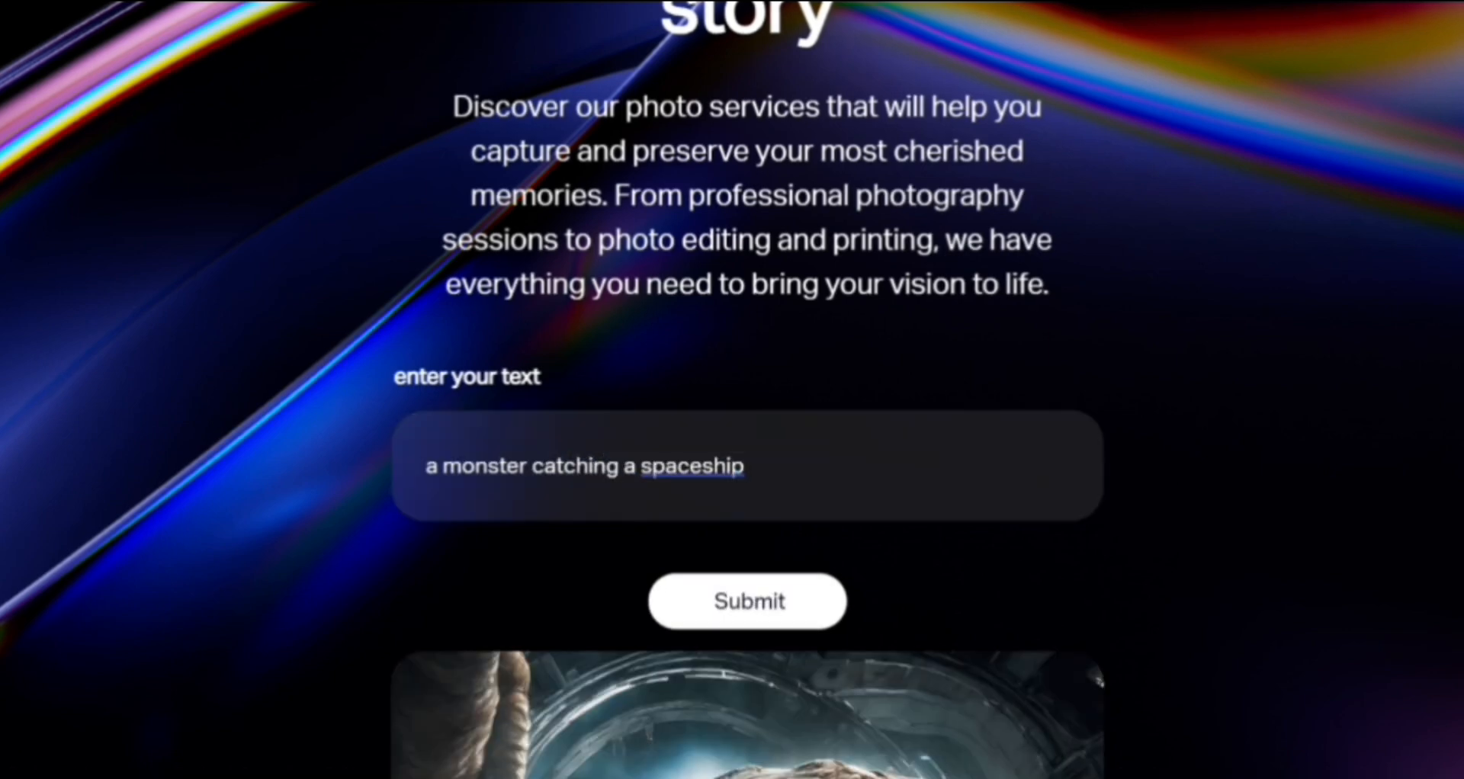
Step: Review the generated monster image and the story written beneath it in the published app
{"action": "scroll", "coordinate": [747, 457], "scroll_direction": "down", "scroll_amount": 5}
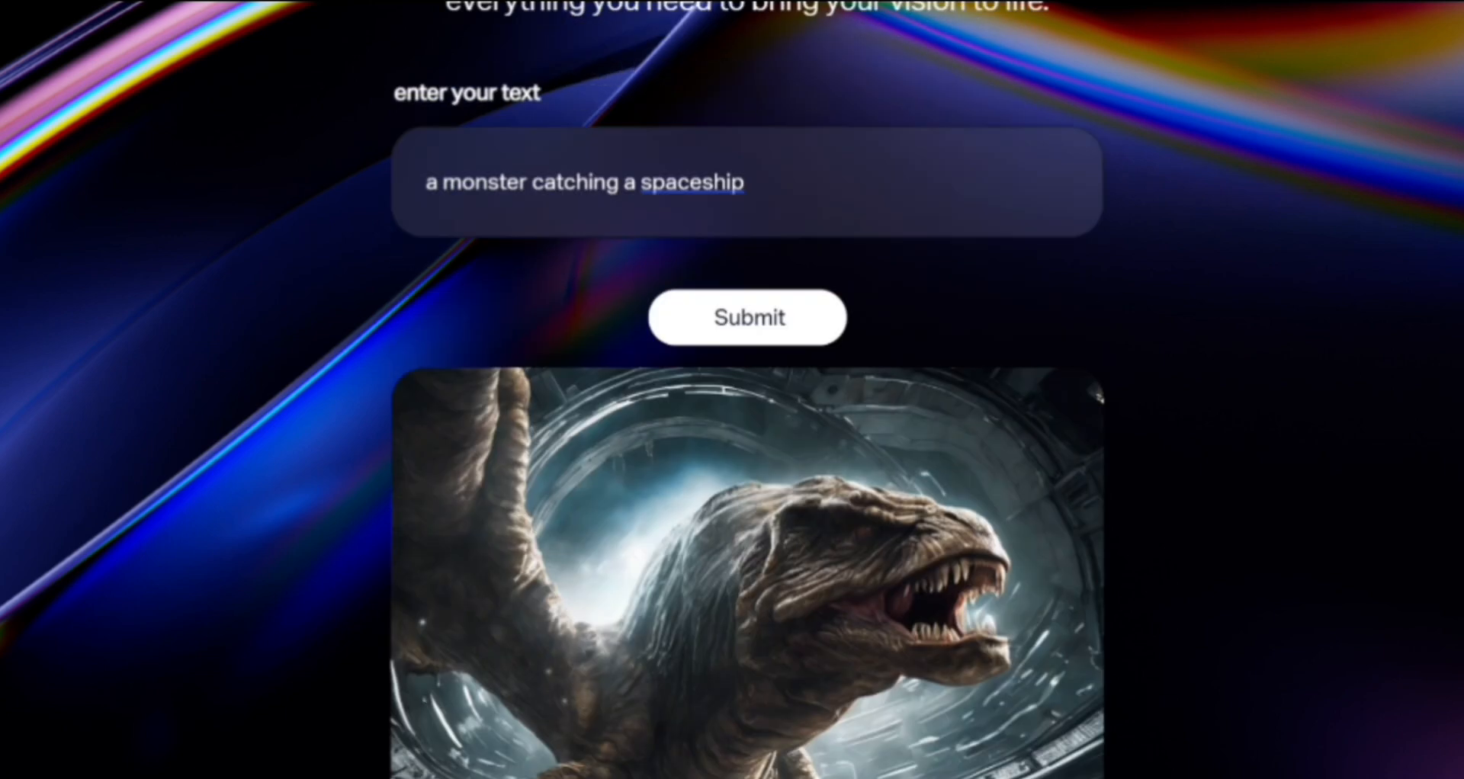
{"action": "scroll", "coordinate": [748, 389], "scroll_direction": "down", "scroll_amount": 2}
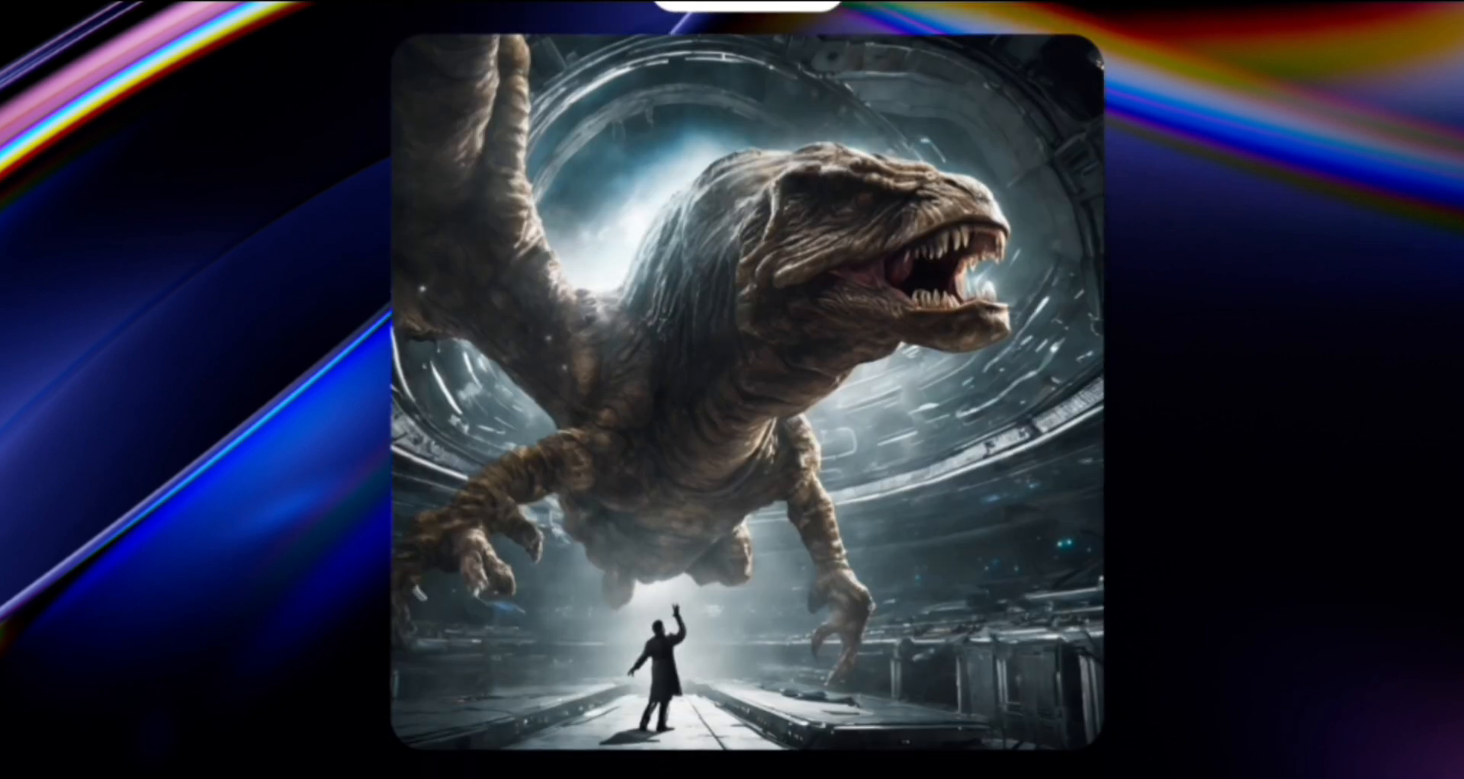
{"action": "scroll", "coordinate": [747, 390], "scroll_direction": "down", "scroll_amount": 7}
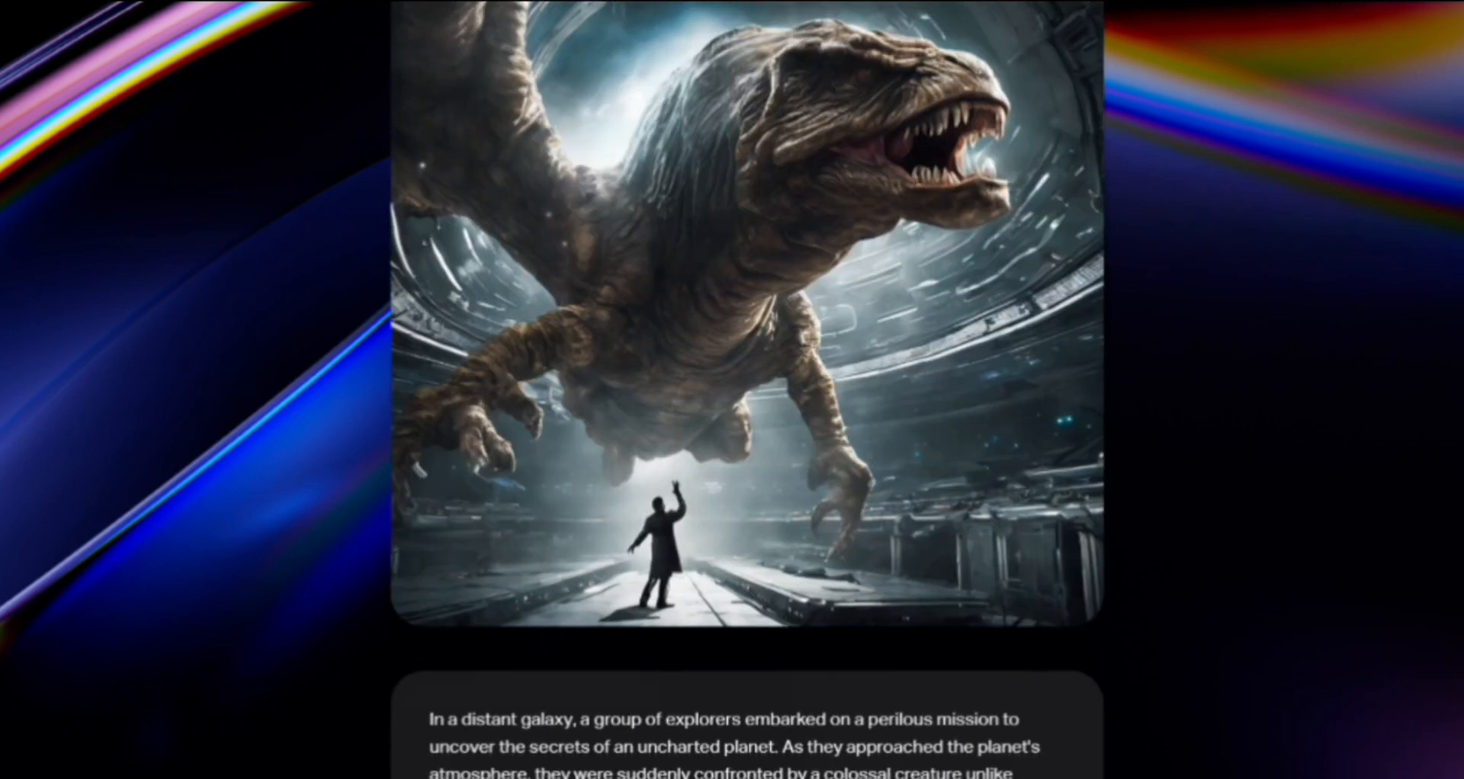
{"action": "scroll", "coordinate": [748, 390], "scroll_direction": "down", "scroll_amount": 8}
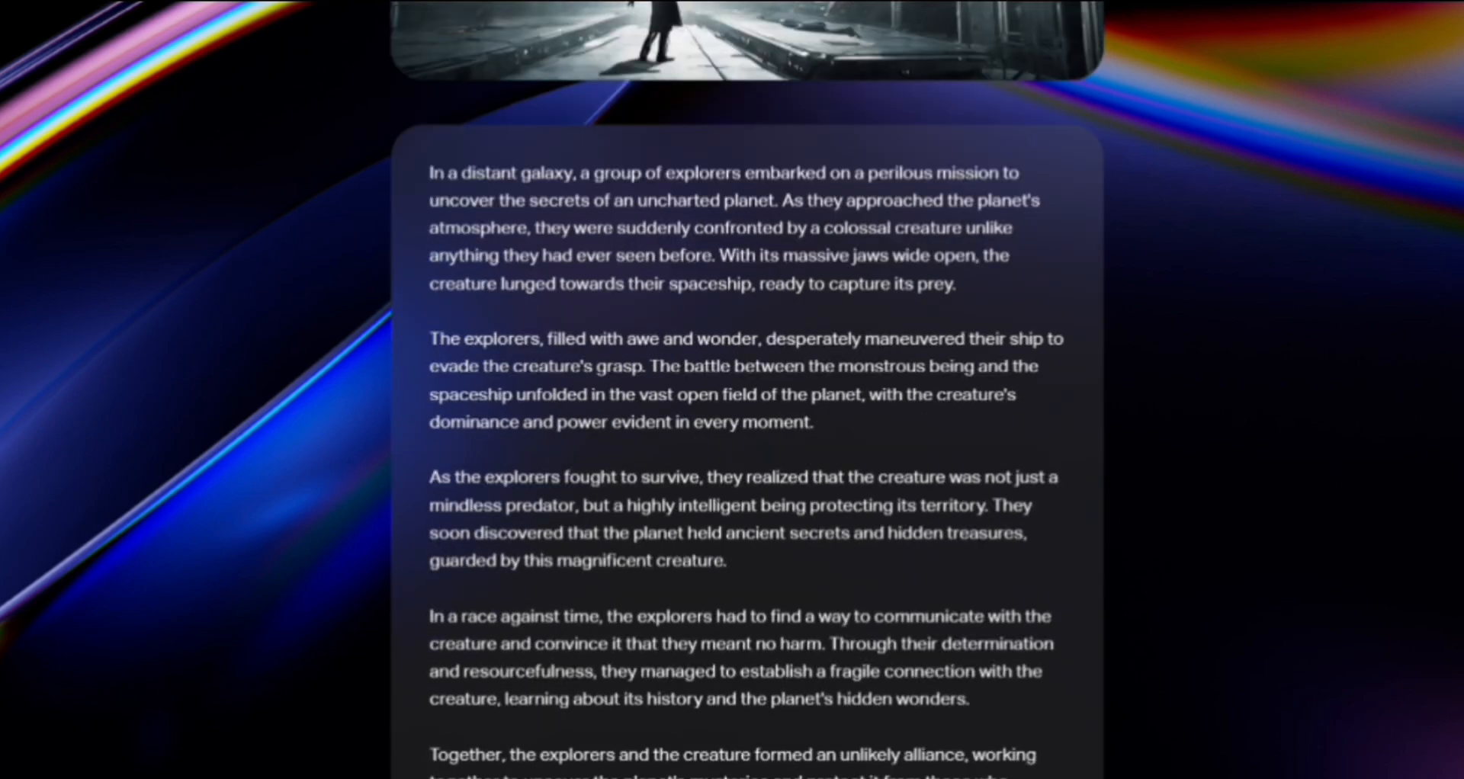
{"action": "scroll", "coordinate": [747, 389], "scroll_direction": "up", "scroll_amount": 5}
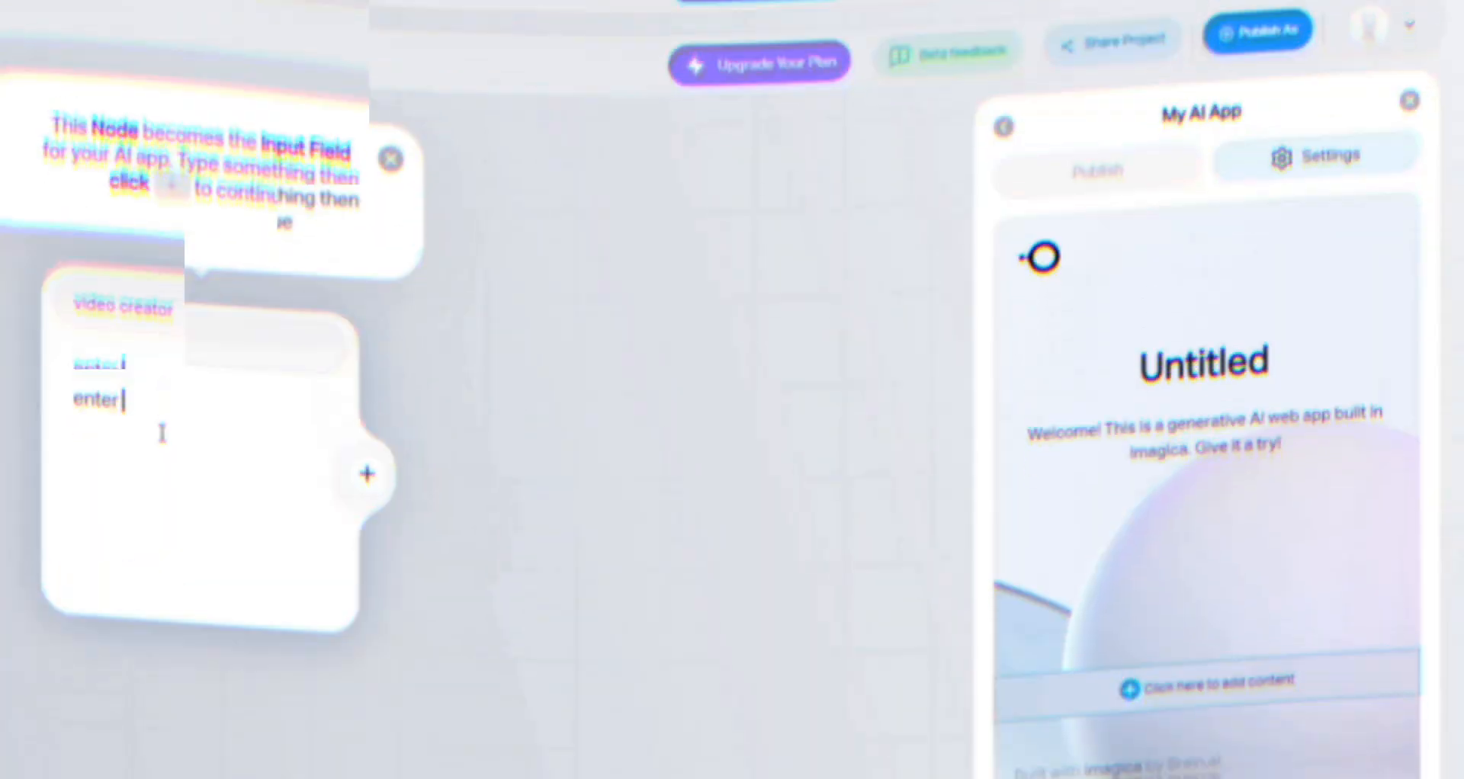
Step: Complete the video creator node's content as "enter your title here" and connect a "suggest 5 video title" function to it
{"action": "type", "text": "your title here"}
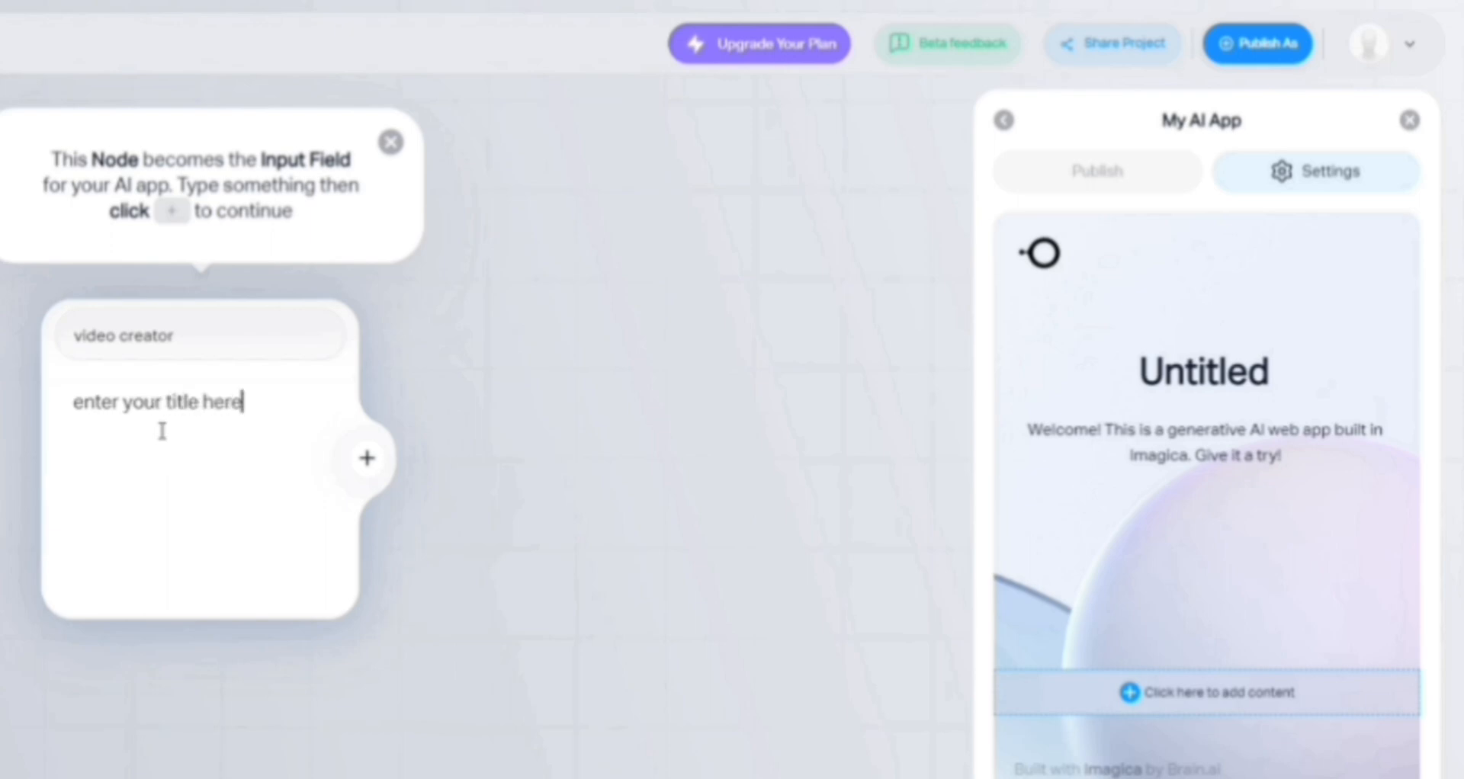
{"action": "left_click", "coordinate": [366, 457]}
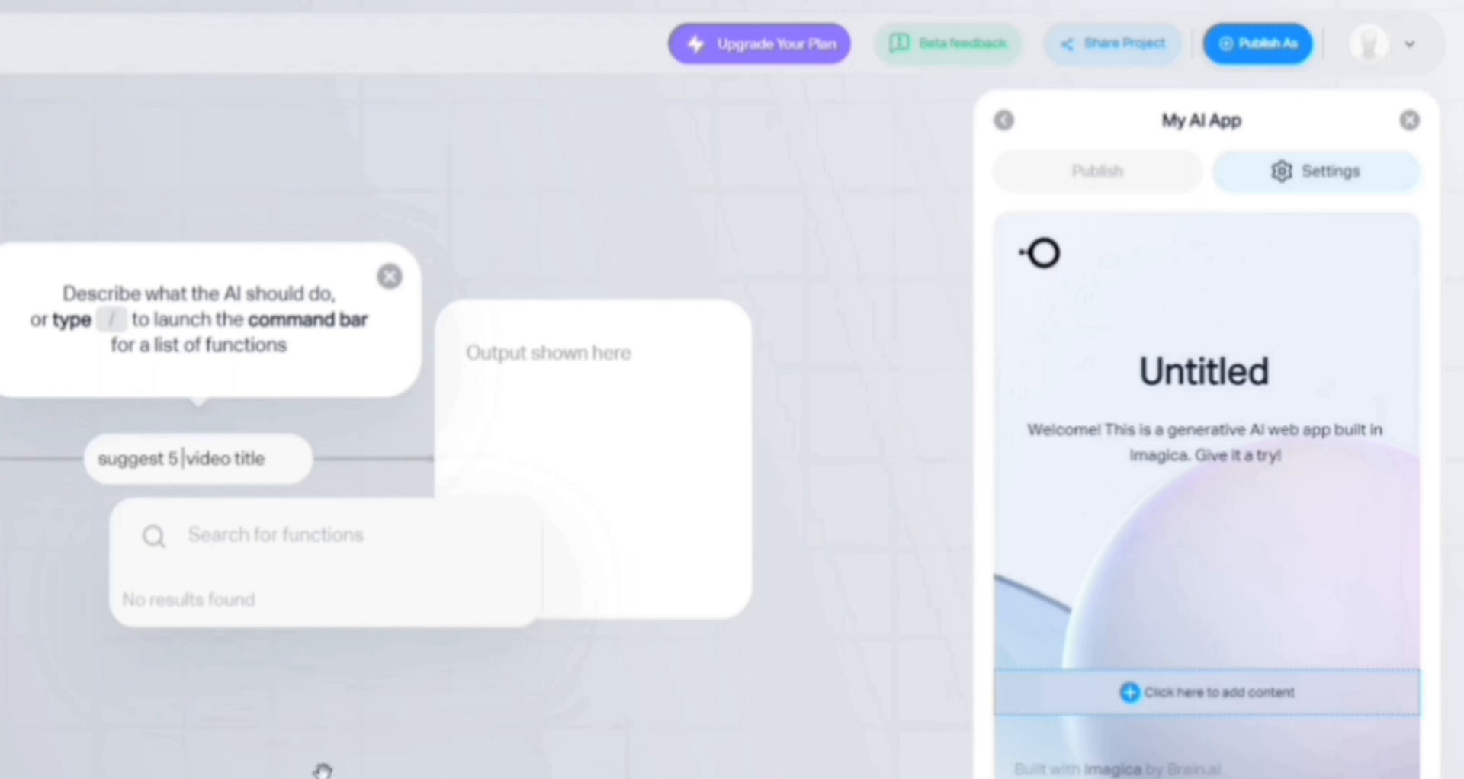
{"action": "key", "text": "Return"}
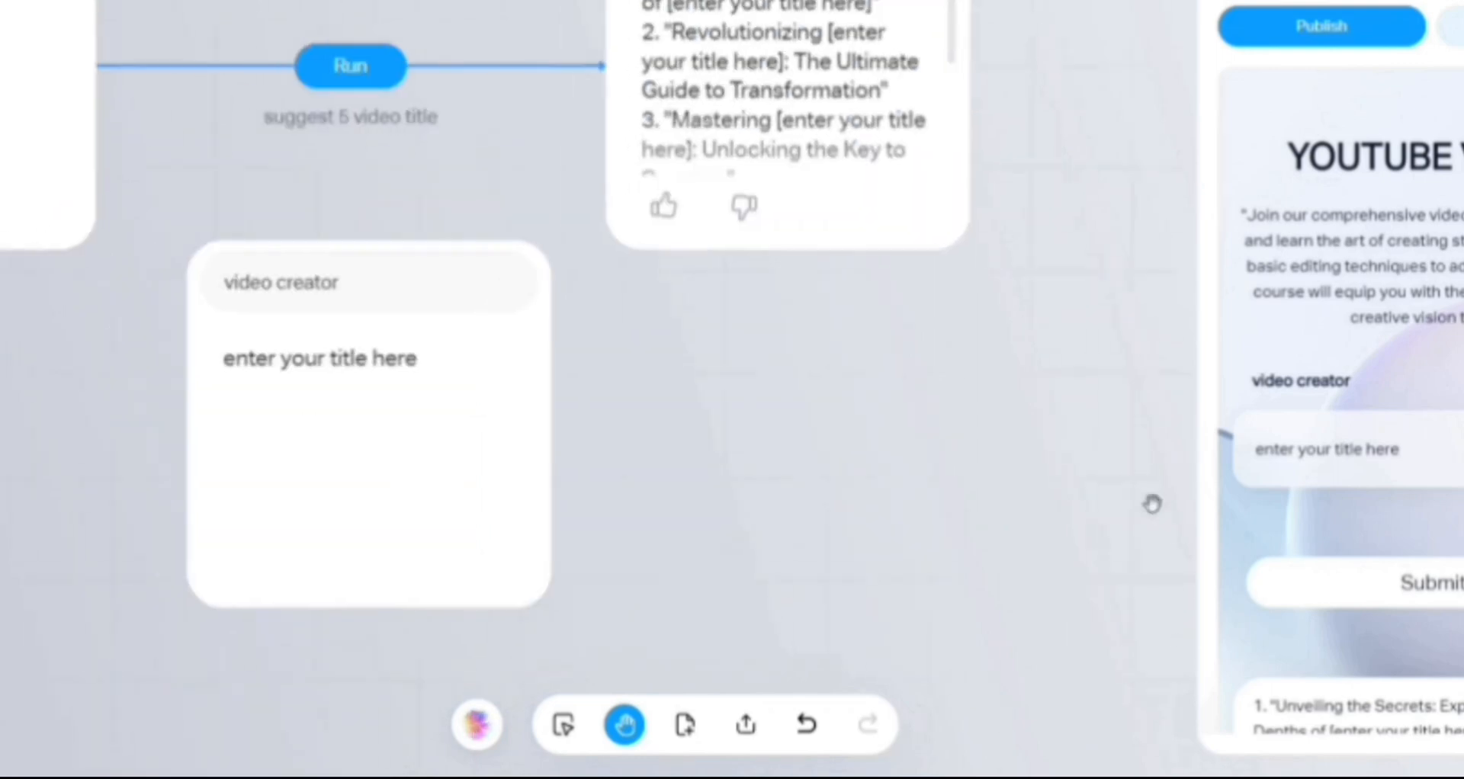
Step: Relabel the second video creator node as "enter your video title here"
{"action": "left_click", "coordinate": [420, 312]}
{"action": "key", "text": "BackSpace"}
{"action": "key", "text": "BackSpace"}
{"action": "key", "text": "BackSpace"}
{"action": "key", "text": "BackSpace"}
{"action": "key", "text": "BackSpace"}
{"action": "key", "text": "BackSpace"}
{"action": "key", "text": "BackSpace"}
{"action": "key", "text": "BackSpace"}
{"action": "key", "text": "BackSpace"}
{"action": "key", "text": "BackSpace"}
{"action": "key", "text": "BackSpace"}
{"action": "key", "text": "BackSpace"}
{"action": "key", "text": "BackSpace"}
{"action": "type", "text": "enter your video title here"}
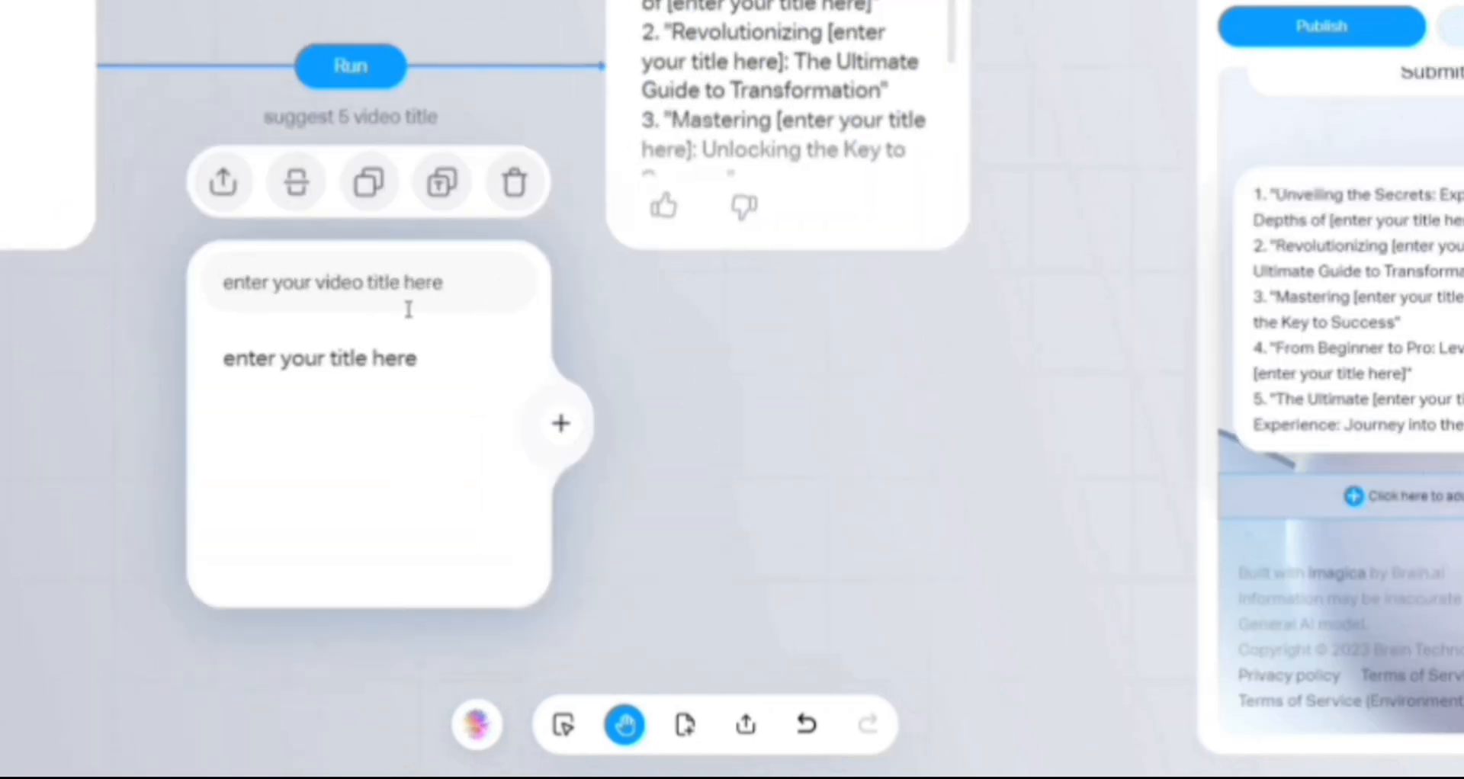
Step: Connect Generate an Image and Animation Style functions to the "enter your video title here" node
{"action": "left_click", "coordinate": [592, 312]}
{"action": "left_click", "coordinate": [467, 614]}
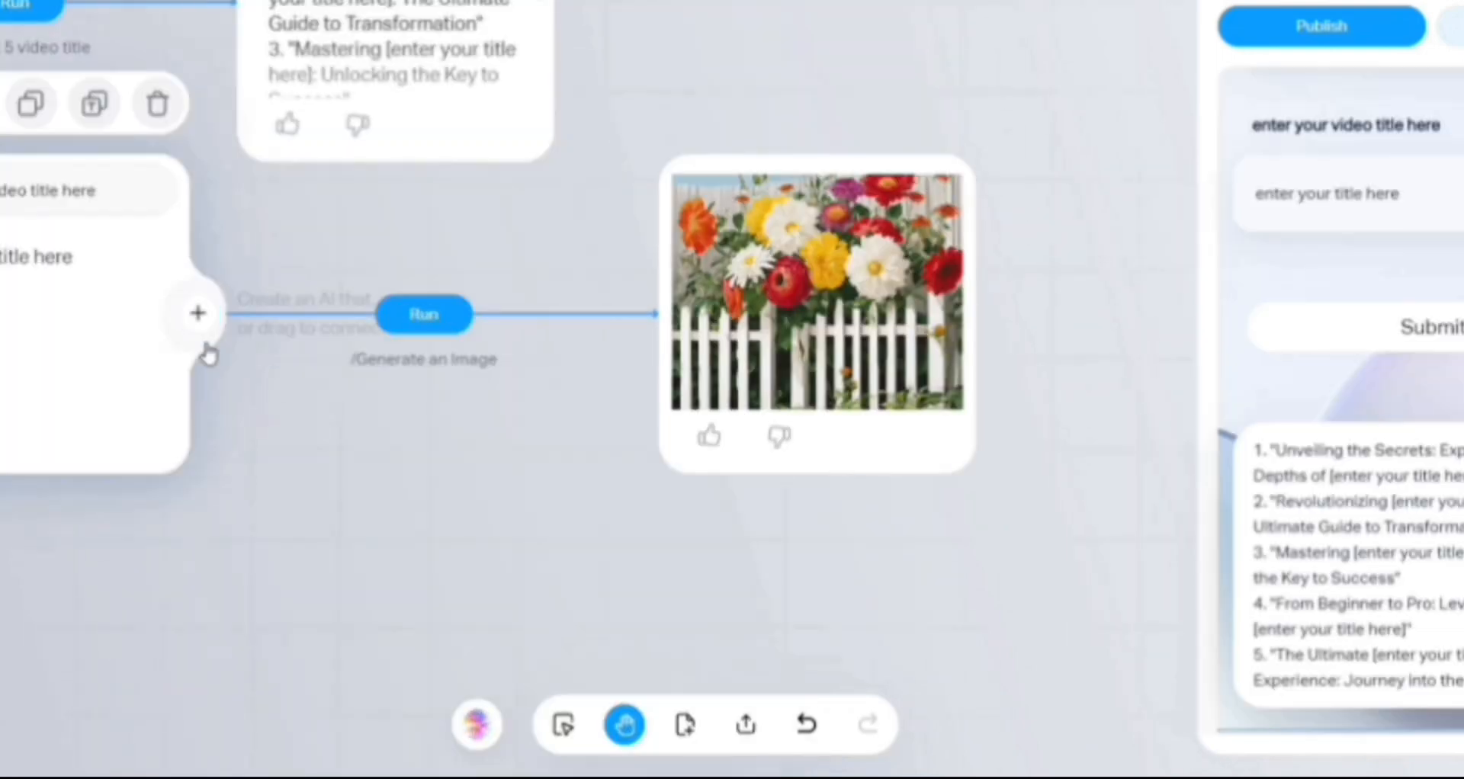
{"action": "left_click", "coordinate": [190, 313]}
{"action": "scroll", "coordinate": [568, 638], "scroll_direction": "down", "scroll_amount": 5}
{"action": "left_click", "coordinate": [537, 459]}
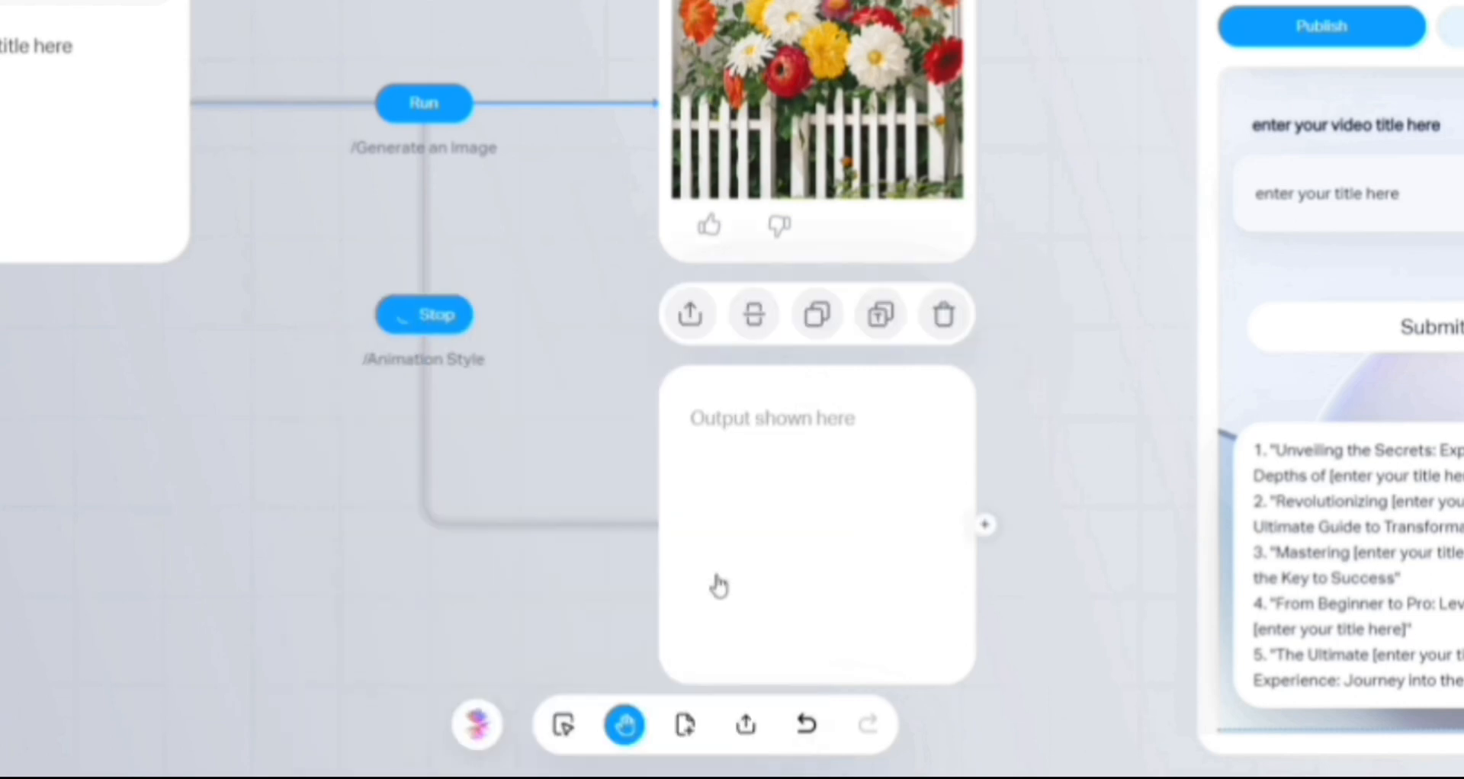
Step: Connect Cybernetic Painting Style and Image search functions to the same video title node
{"action": "left_click", "coordinate": [191, 102]}
{"action": "scroll", "coordinate": [581, 660], "scroll_direction": "down", "scroll_amount": 5}
{"action": "left_click", "coordinate": [582, 660]}
{"action": "scroll", "coordinate": [716, 499], "scroll_direction": "down", "scroll_amount": 3}
{"action": "left_click", "coordinate": [376, 102]}
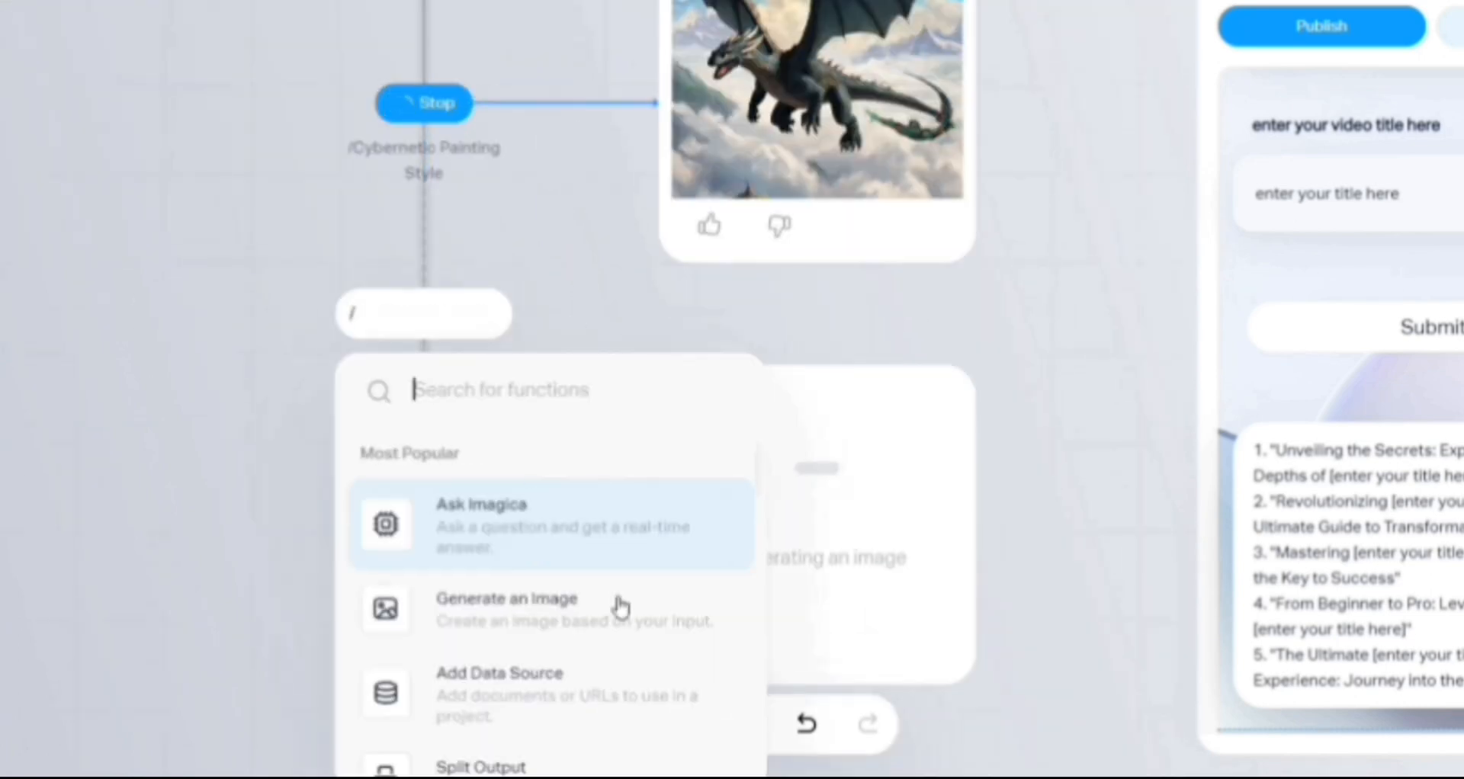
{"action": "scroll", "coordinate": [637, 549], "scroll_direction": "down", "scroll_amount": 5}
{"action": "left_click", "coordinate": [639, 537]}
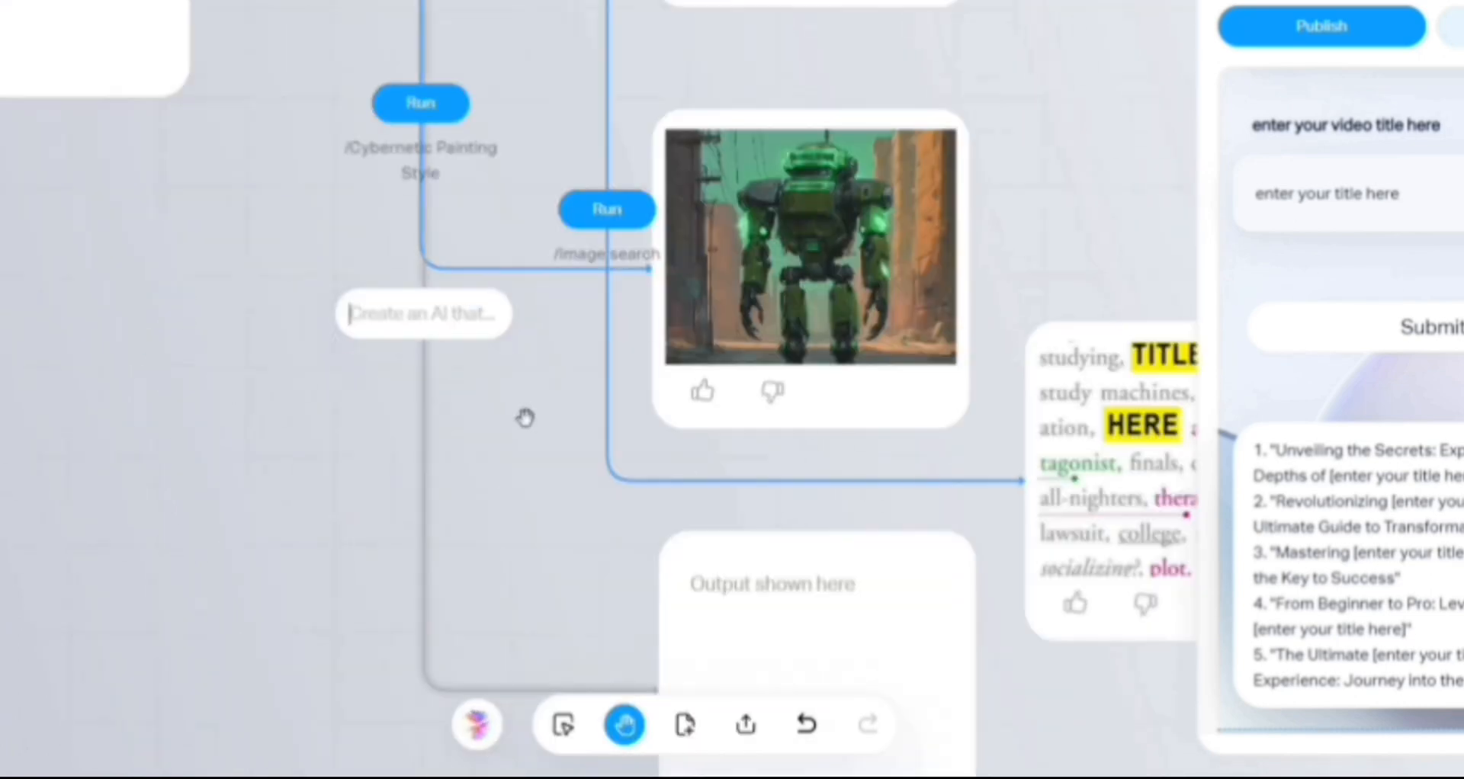
Step: Prompt the video title node's remaining new function with "write a script on the given title" and run it
{"action": "type", "text": "write a script on the given title"}
{"action": "key", "text": "Return"}
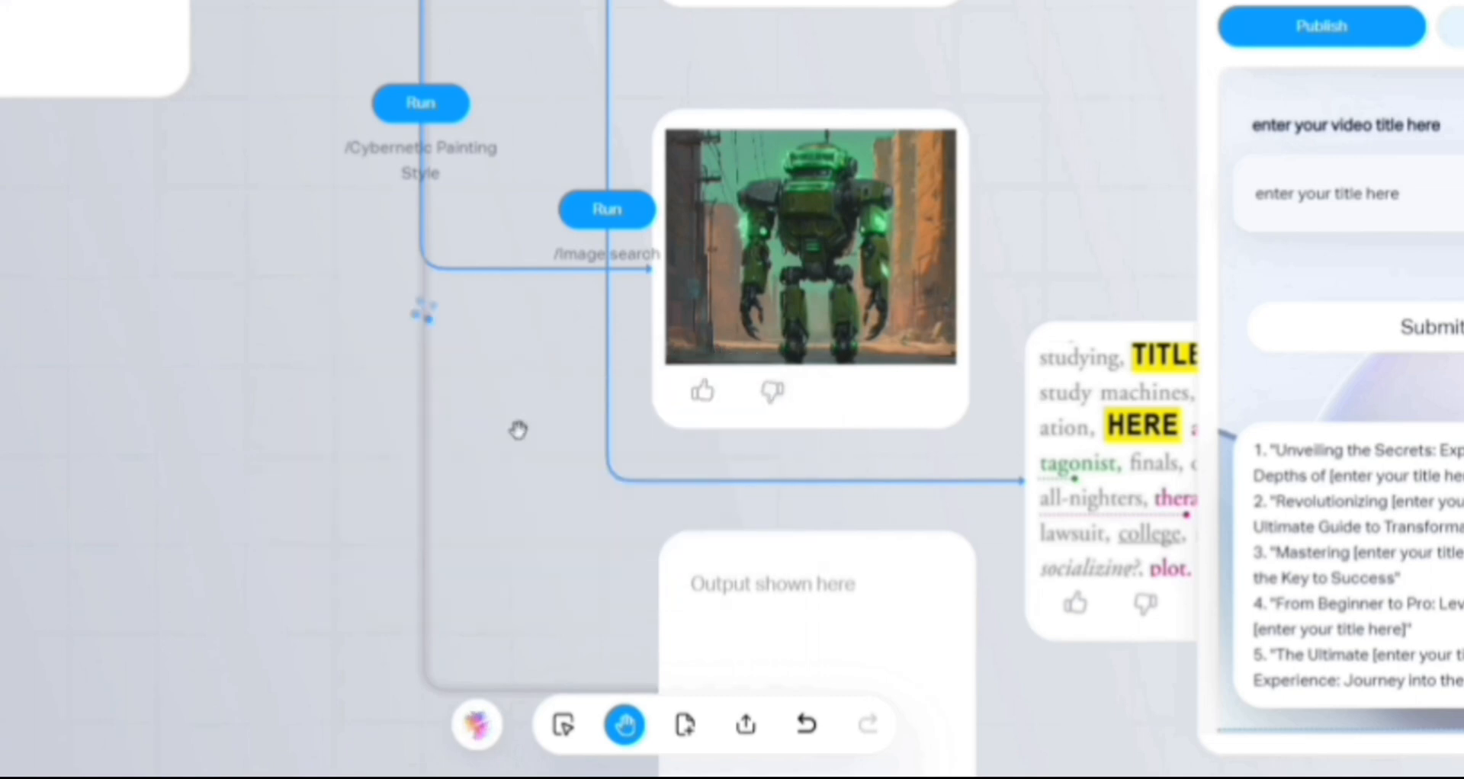
Step: Review the full node workflow and the My AI App preview with its titles, script output and images
{"action": "scroll", "coordinate": [516, 428], "scroll_direction": "down", "scroll_amount": 5}
{"action": "left_click_drag", "start_coordinate": [369, 387], "coordinate": [131, 173]}
{"action": "left_click_drag", "start_coordinate": [534, 84], "coordinate": [638, 483]}
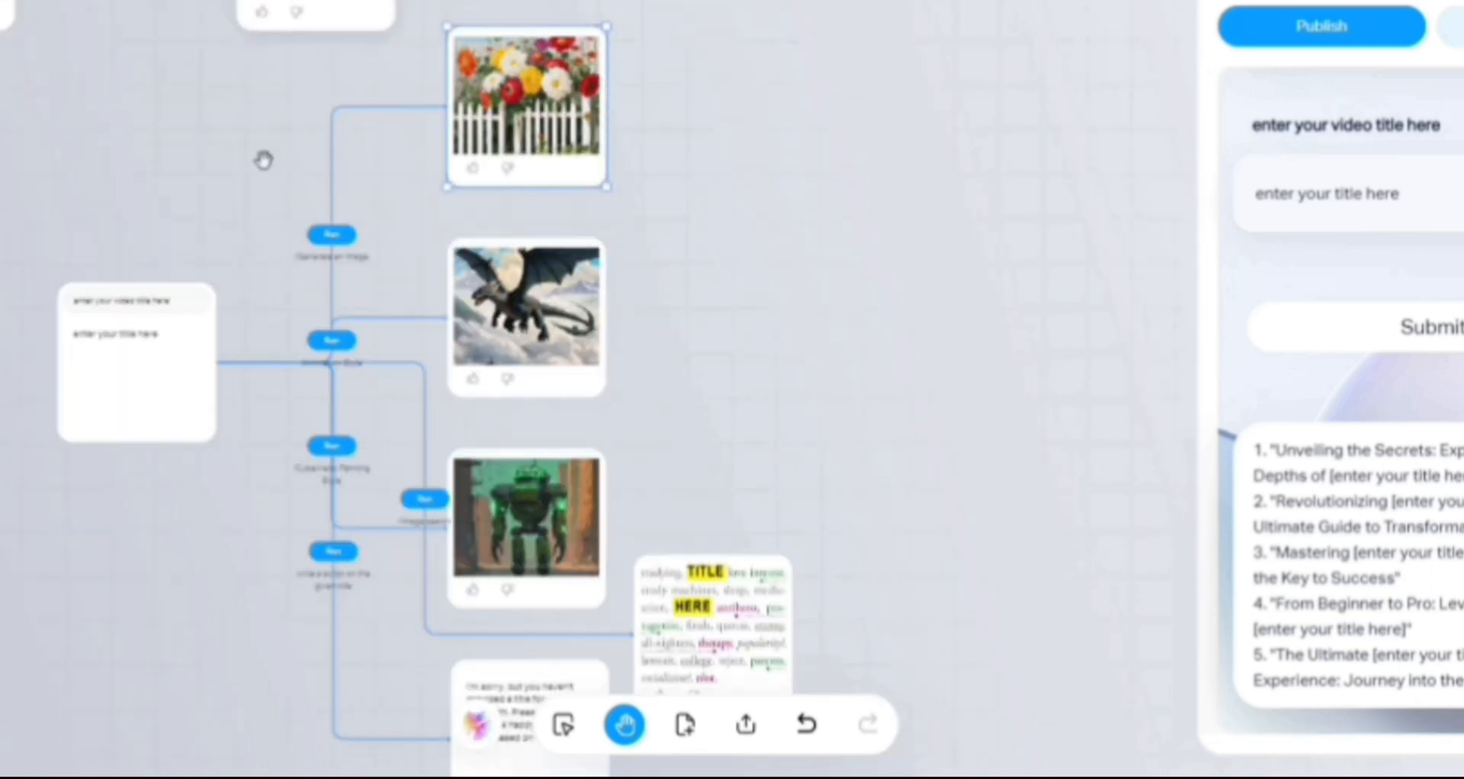
{"action": "left_click_drag", "start_coordinate": [261, 157], "coordinate": [296, 363]}
{"action": "scroll", "coordinate": [1003, 229], "scroll_direction": "down", "scroll_amount": 5}
{"action": "scroll", "coordinate": [1416, 347], "scroll_direction": "down", "scroll_amount": 5}
{"action": "scroll", "coordinate": [1194, 375], "scroll_direction": "up", "scroll_amount": 5}
{"action": "scroll", "coordinate": [1195, 376], "scroll_direction": "down", "scroll_amount": 6}
{"action": "scroll", "coordinate": [464, 620], "scroll_direction": "up", "scroll_amount": 6}
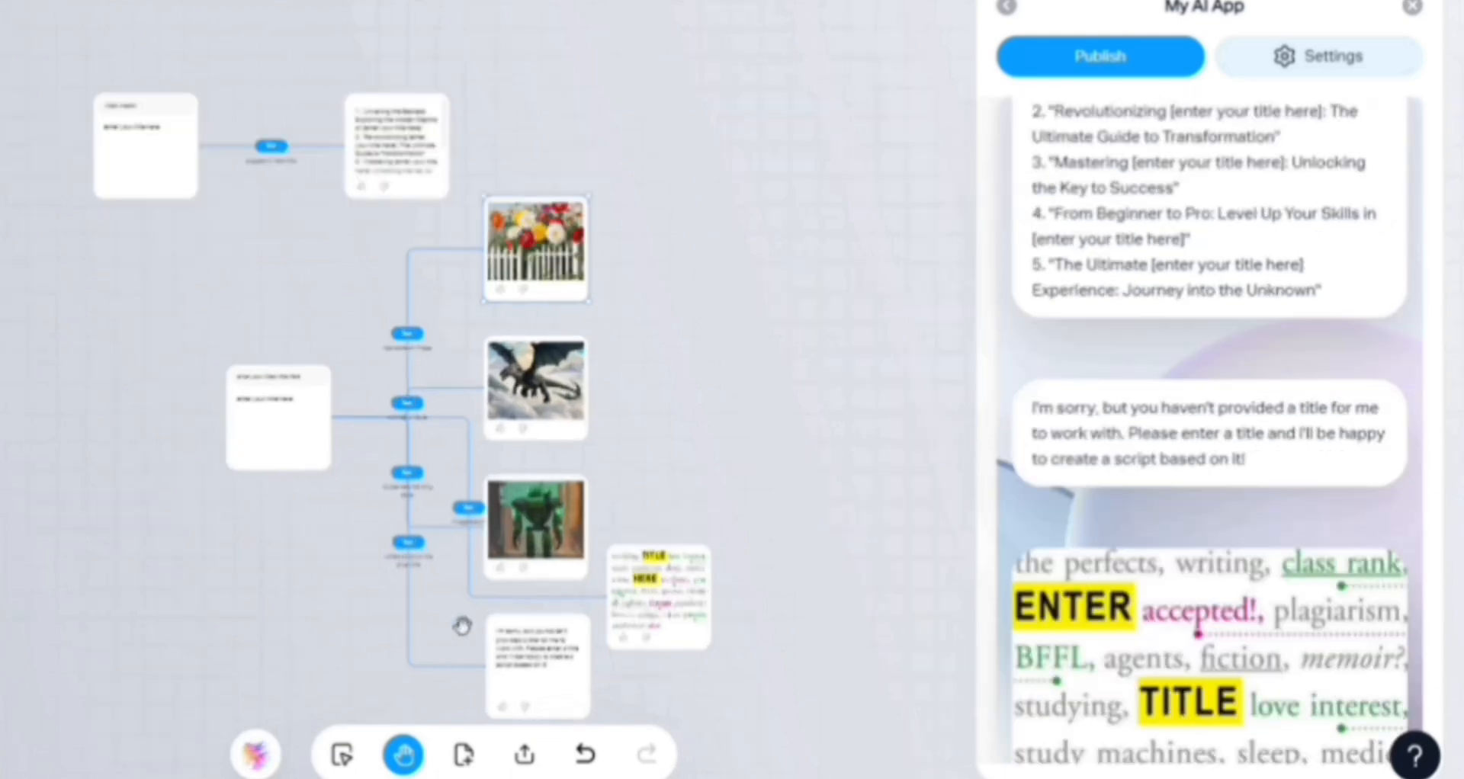
{"action": "scroll", "coordinate": [202, 507], "scroll_direction": "down", "scroll_amount": 3}
{"action": "scroll", "coordinate": [239, 642], "scroll_direction": "up", "scroll_amount": 3}
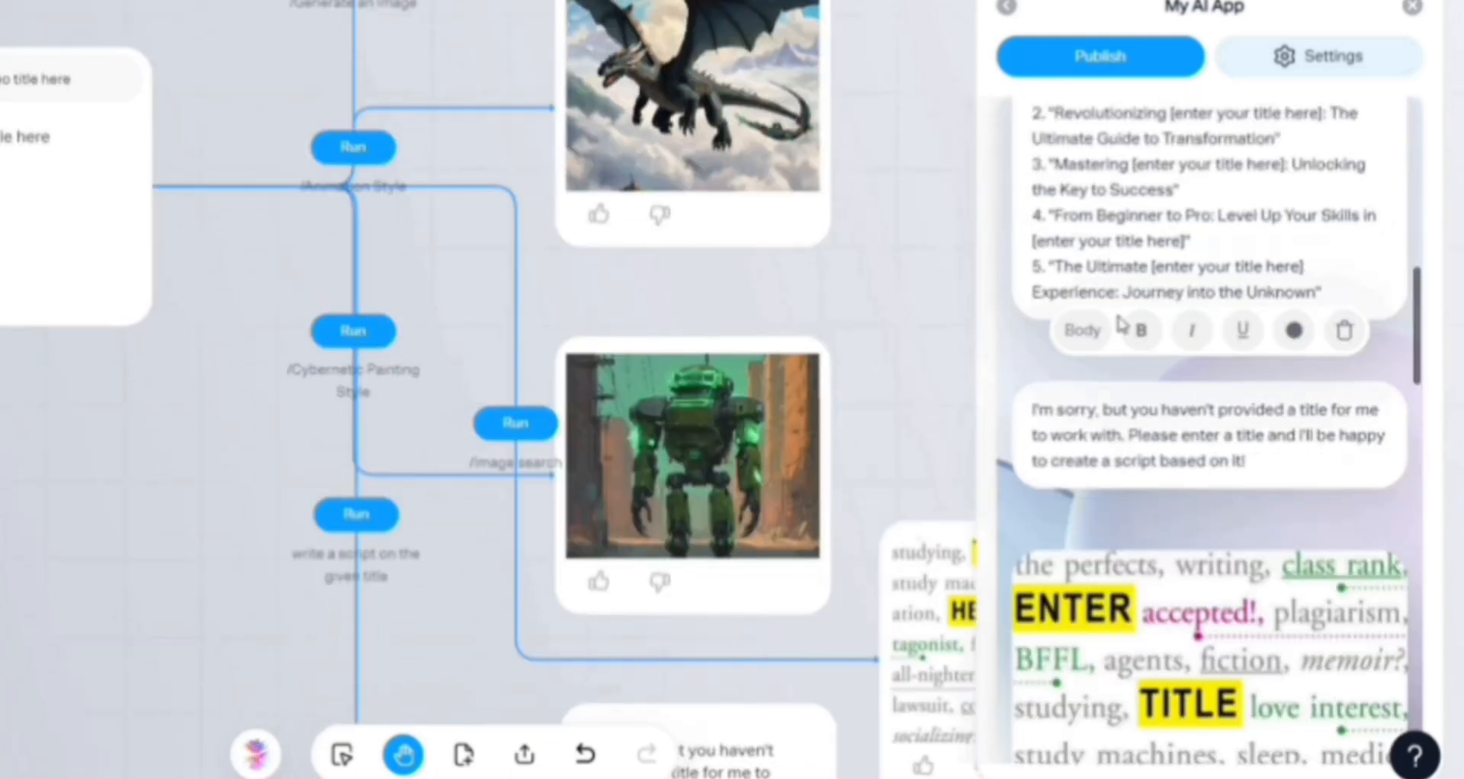
{"action": "scroll", "coordinate": [1125, 313], "scroll_direction": "up", "scroll_amount": 10}
{"action": "scroll", "coordinate": [1124, 313], "scroll_direction": "down", "scroll_amount": 10}
{"action": "scroll", "coordinate": [1119, 308], "scroll_direction": "up", "scroll_amount": 10}
Step: Publish the YouTube video app and open its published page at the input fields
{"action": "left_click", "coordinate": [1163, 67]}
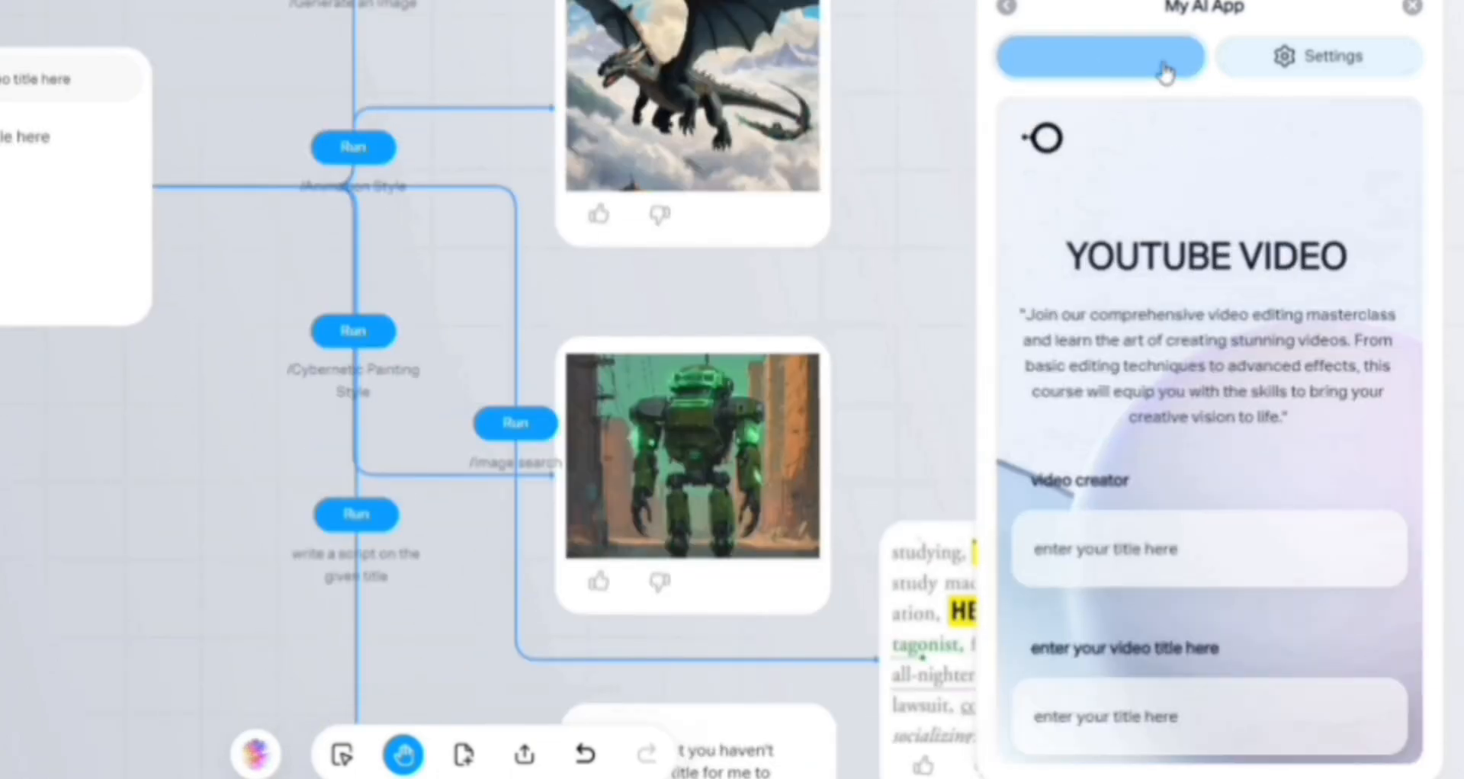
{"action": "scroll", "coordinate": [154, 461], "scroll_direction": "down", "scroll_amount": 1}
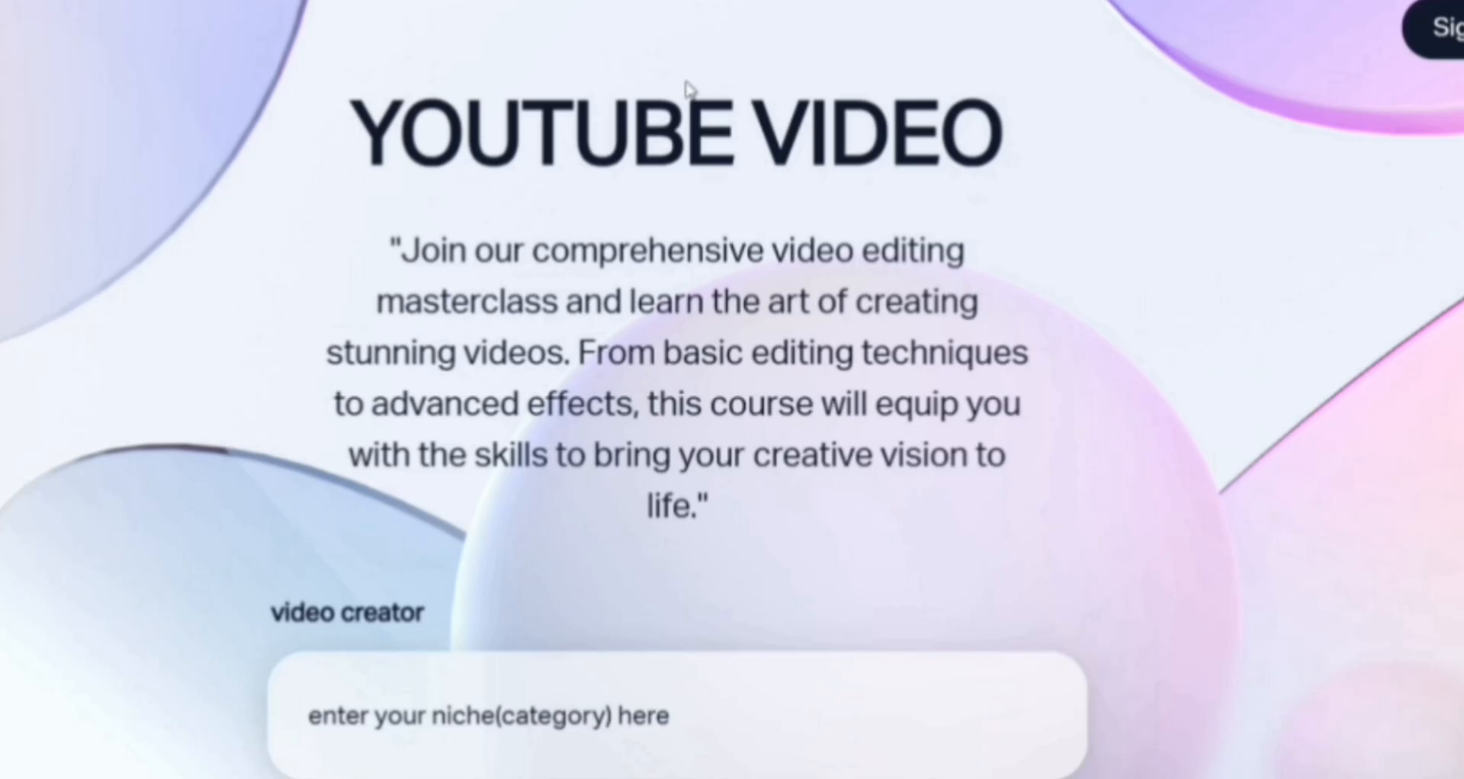
{"action": "scroll", "coordinate": [488, 686], "scroll_direction": "down", "scroll_amount": 4}
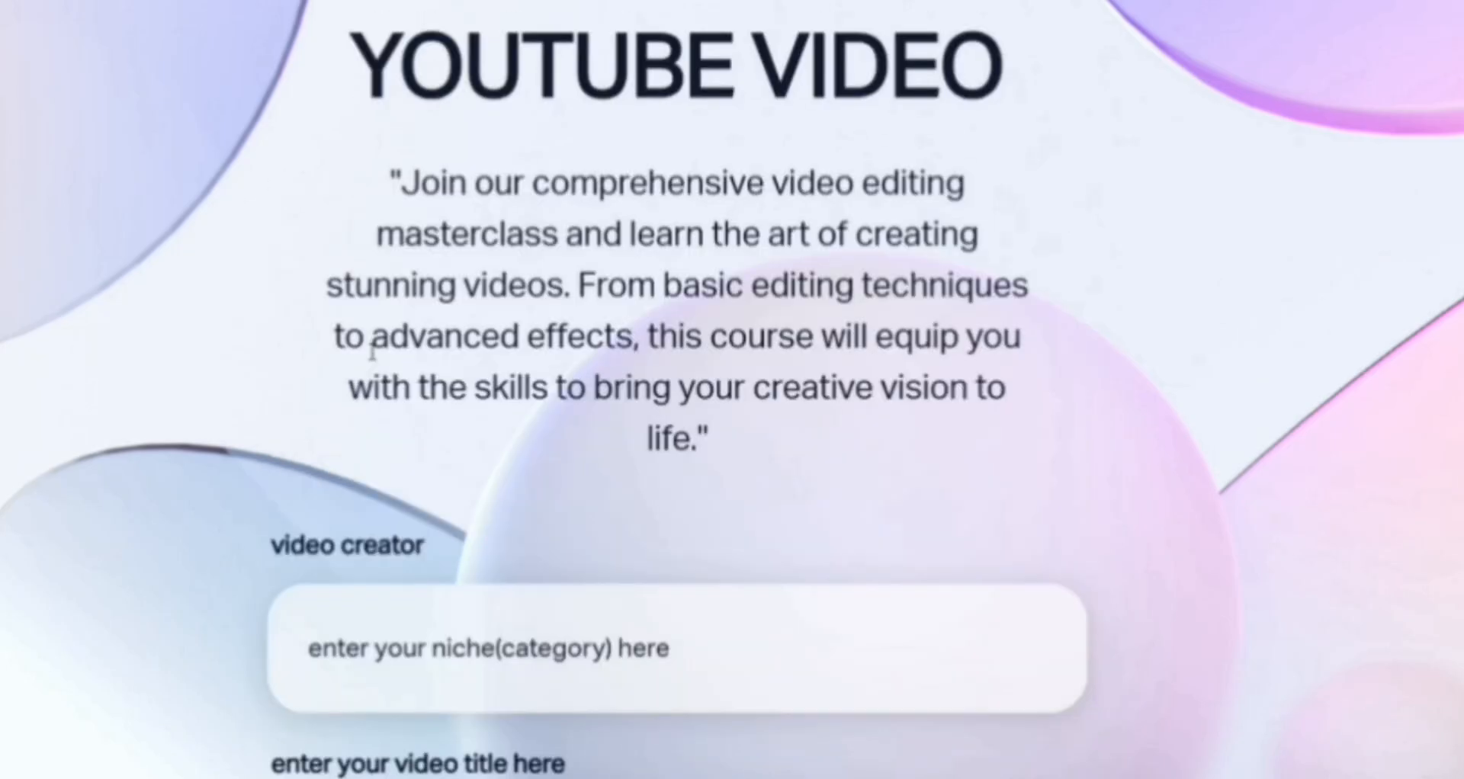
Step: Replace the placeholder text in the video creator field with "space" and submit it to generate video titles
{"action": "left_click", "coordinate": [743, 441]}
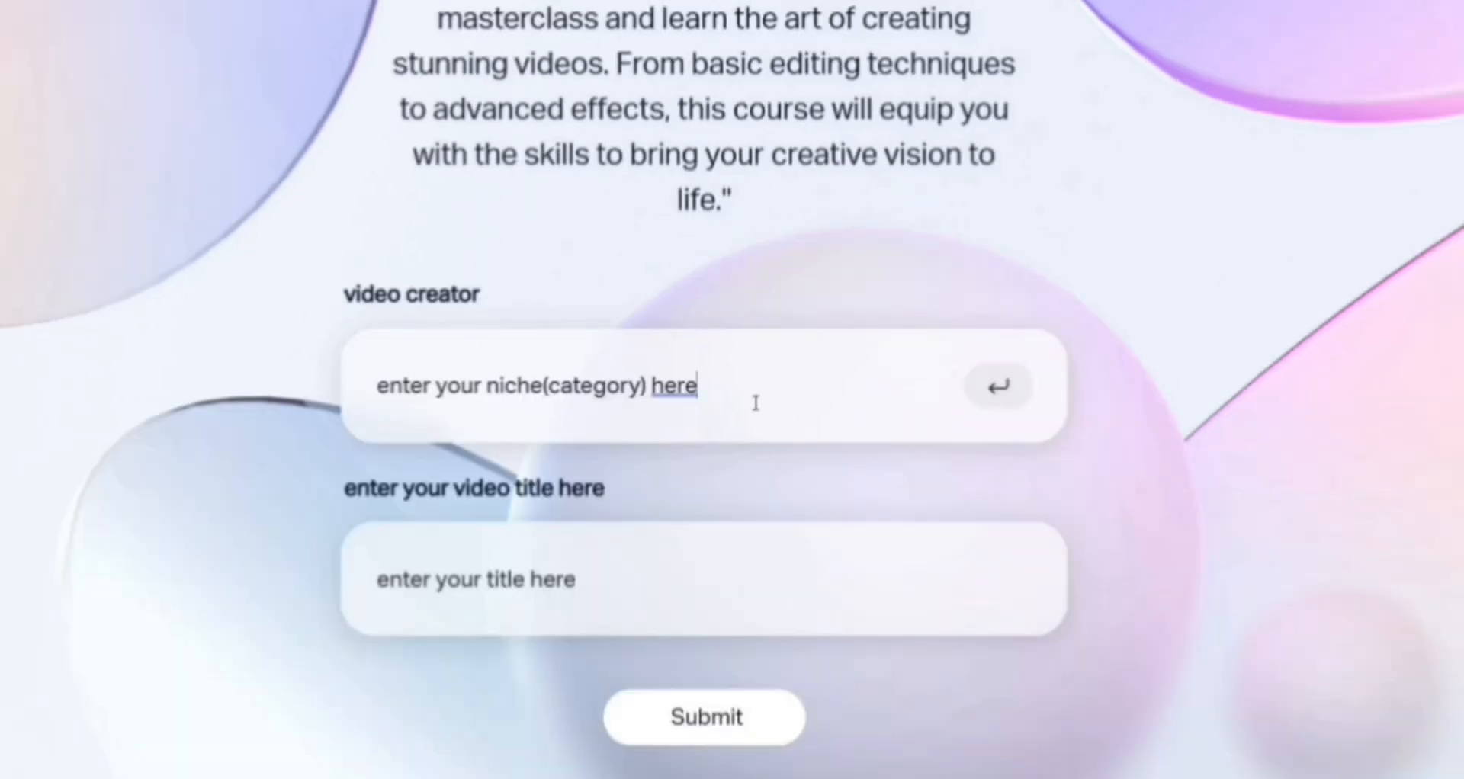
{"action": "key", "text": "BackSpace"}
{"action": "key", "text": "BackSpace"}
{"action": "key", "text": "BackSpace"}
{"action": "key", "text": "BackSpace"}
{"action": "key", "text": "BackSpace"}
{"action": "key", "text": "BackSpace"}
{"action": "key", "text": "BackSpace"}
{"action": "key", "text": "BackSpace"}
{"action": "key", "text": "BackSpace"}
{"action": "key", "text": "BackSpace"}
{"action": "key", "text": "BackSpace"}
{"action": "key", "text": "BackSpace"}
{"action": "key", "text": "BackSpace"}
{"action": "key", "text": "BackSpace"}
{"action": "key", "text": "BackSpace"}
{"action": "key", "text": "BackSpace"}
{"action": "key", "text": "BackSpace"}
{"action": "key", "text": "BackSpace"}
{"action": "key", "text": "BackSpace"}
{"action": "key", "text": "BackSpace"}
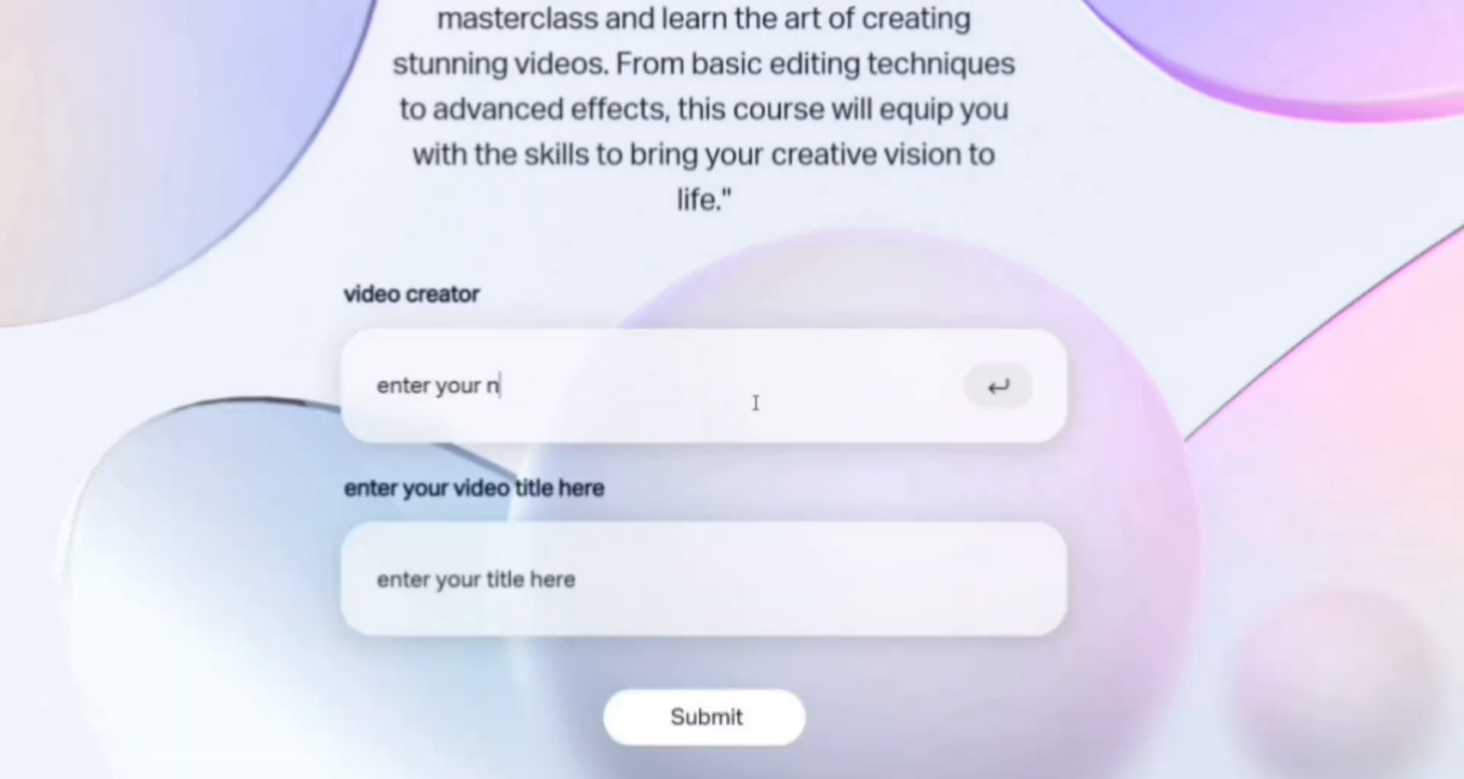
{"action": "type", "text": "space"}
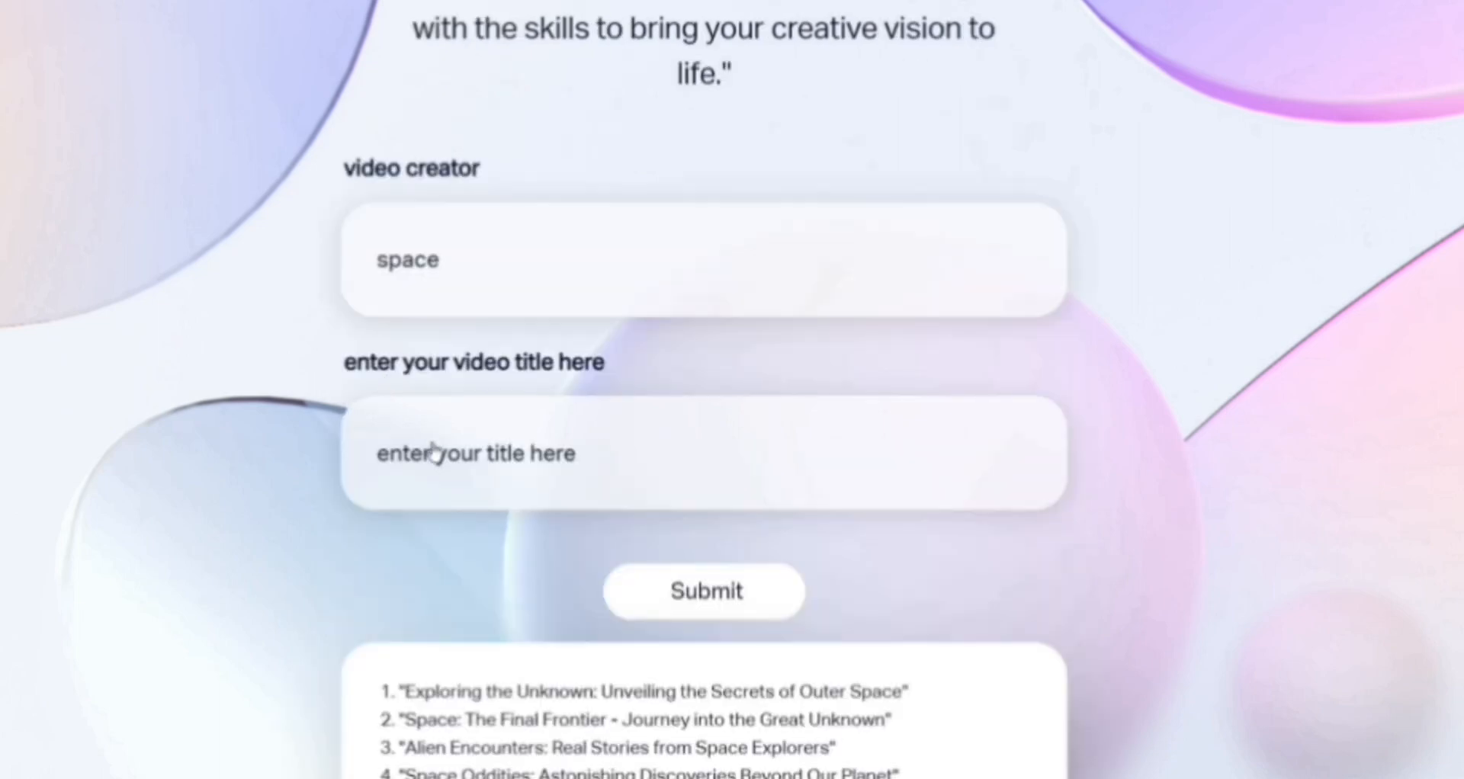
Step: Copy the first suggested title, "Exploring the Unknown: Unveiling the Secrets of Outer Space", from the generated list
{"action": "scroll", "coordinate": [442, 465], "scroll_direction": "down", "scroll_amount": 2}
{"action": "scroll", "coordinate": [602, 530], "scroll_direction": "down", "scroll_amount": 3}
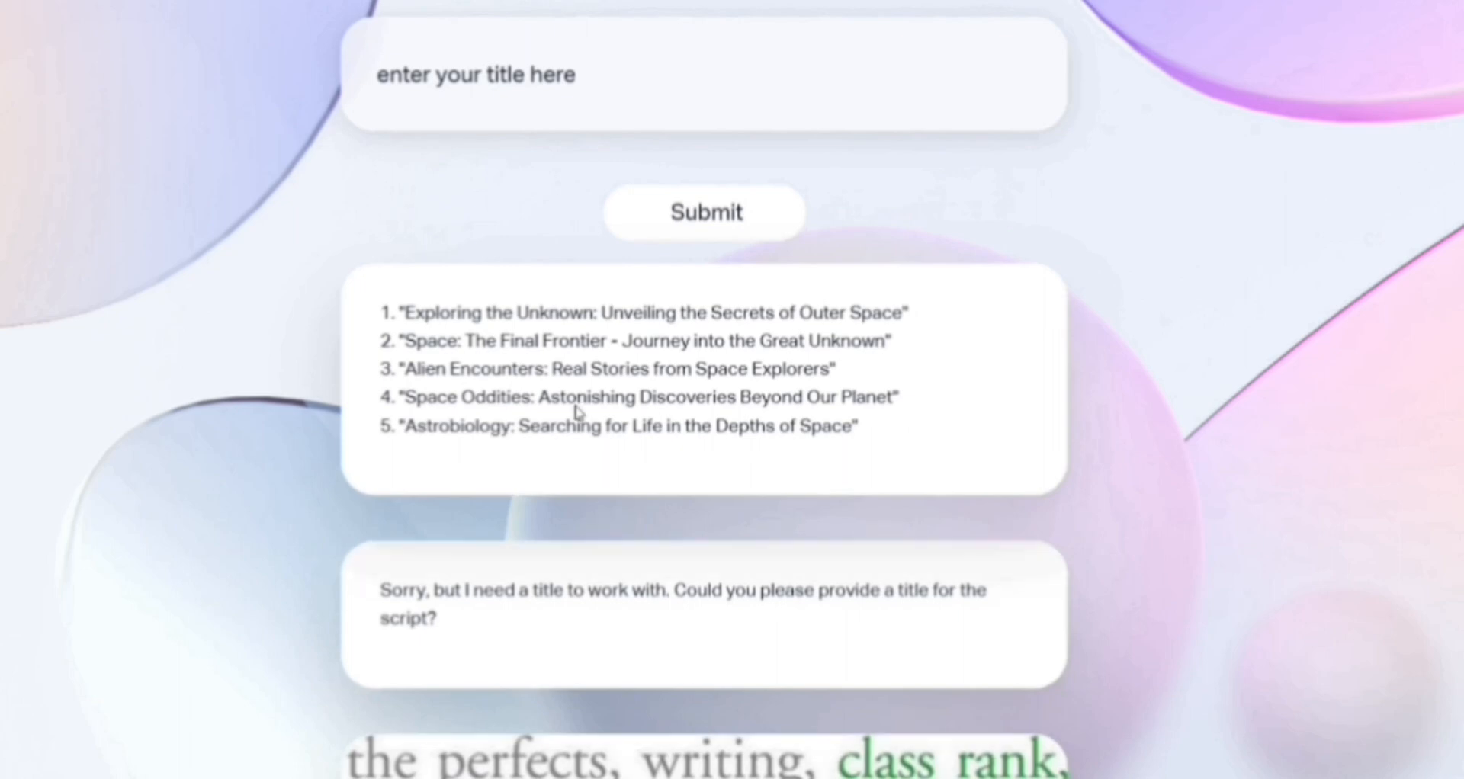
{"action": "scroll", "coordinate": [568, 382], "scroll_direction": "down", "scroll_amount": 3}
{"action": "left_click_drag", "start_coordinate": [391, 362], "coordinate": [973, 349]}
{"action": "key", "text": "ctrl+c"}
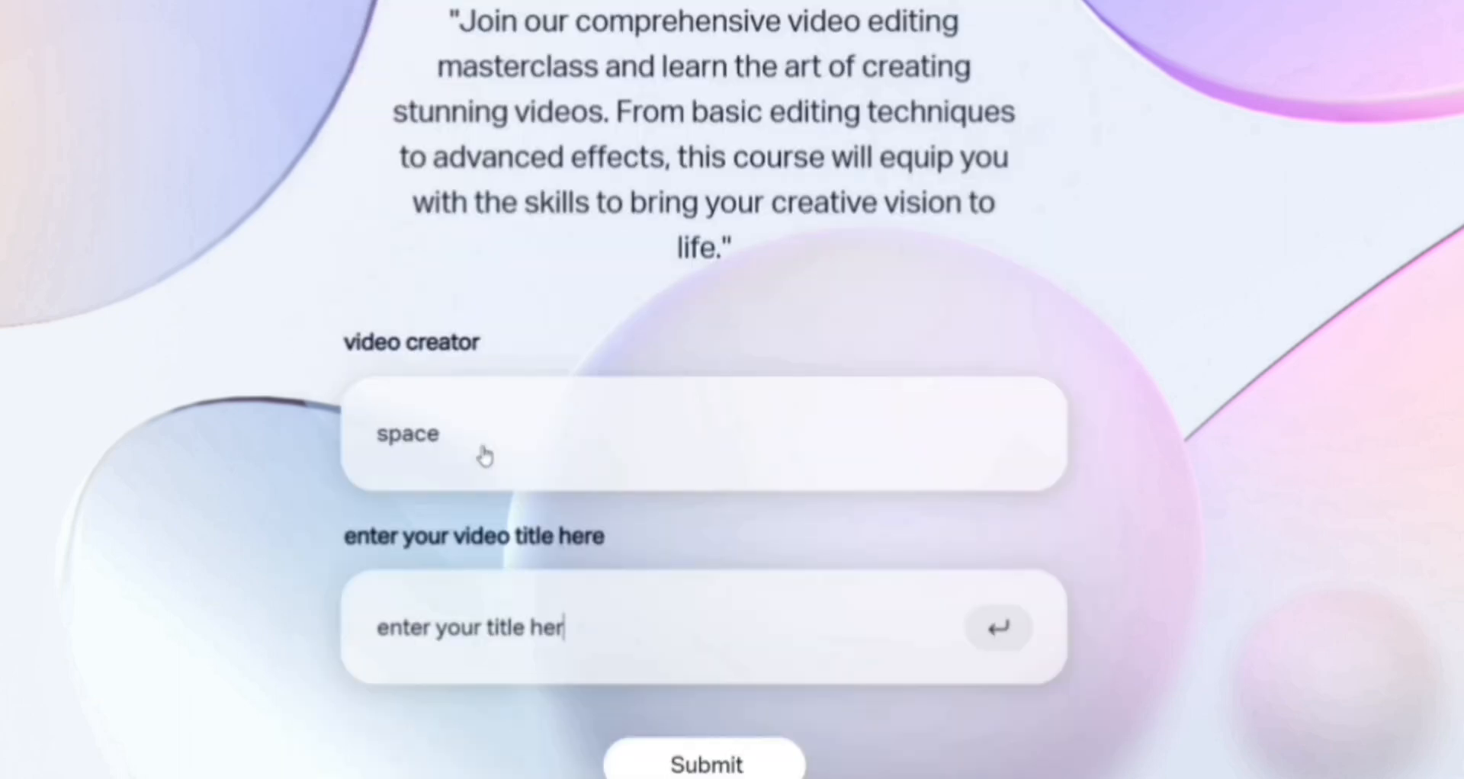
Step: Replace the placeholder in the video title field with the copied "Exploring the Unknown: Unveiling the Secrets of Outer Space" title and submit the form
{"action": "key", "text": "BackSpace"}
{"action": "key", "text": "BackSpace"}
{"action": "key", "text": "BackSpace"}
{"action": "key", "text": "BackSpace"}
{"action": "key", "text": "BackSpace"}
{"action": "key", "text": "BackSpace"}
{"action": "key", "text": "BackSpace"}
{"action": "key", "text": "BackSpace"}
{"action": "key", "text": "BackSpace"}
{"action": "key", "text": "BackSpace"}
{"action": "key", "text": "BackSpace"}
{"action": "key", "text": "BackSpace"}
{"action": "key", "text": "BackSpace"}
{"action": "key", "text": "BackSpace"}
{"action": "key", "text": "BackSpace"}
{"action": "key", "text": "BackSpace"}
{"action": "key", "text": "BackSpace"}
{"action": "key", "text": "BackSpace"}
{"action": "key", "text": "BackSpace"}
{"action": "key", "text": "BackSpace"}
{"action": "key", "text": "ctrl+v"}
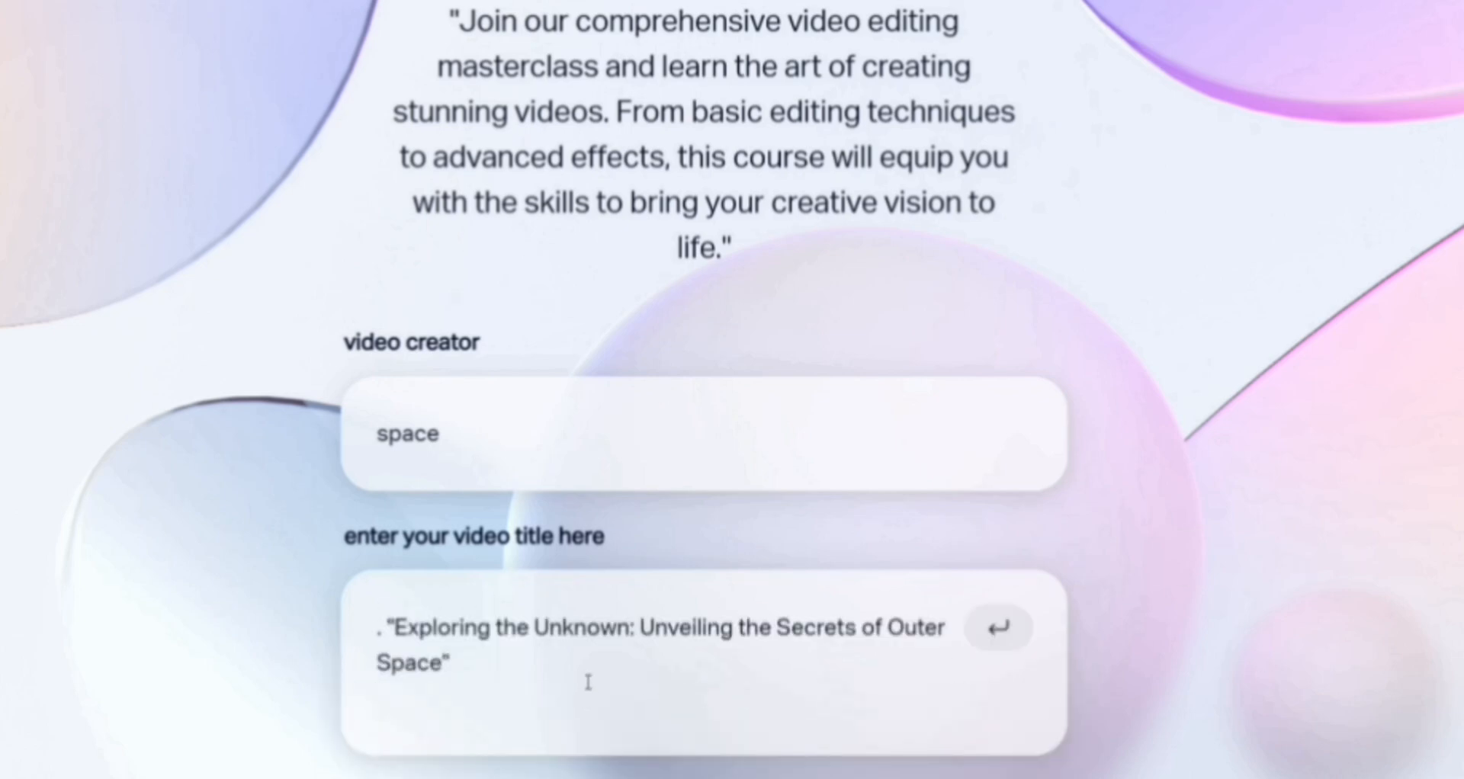
{"action": "scroll", "coordinate": [587, 675], "scroll_direction": "down", "scroll_amount": 3}
{"action": "left_click", "coordinate": [660, 595]}
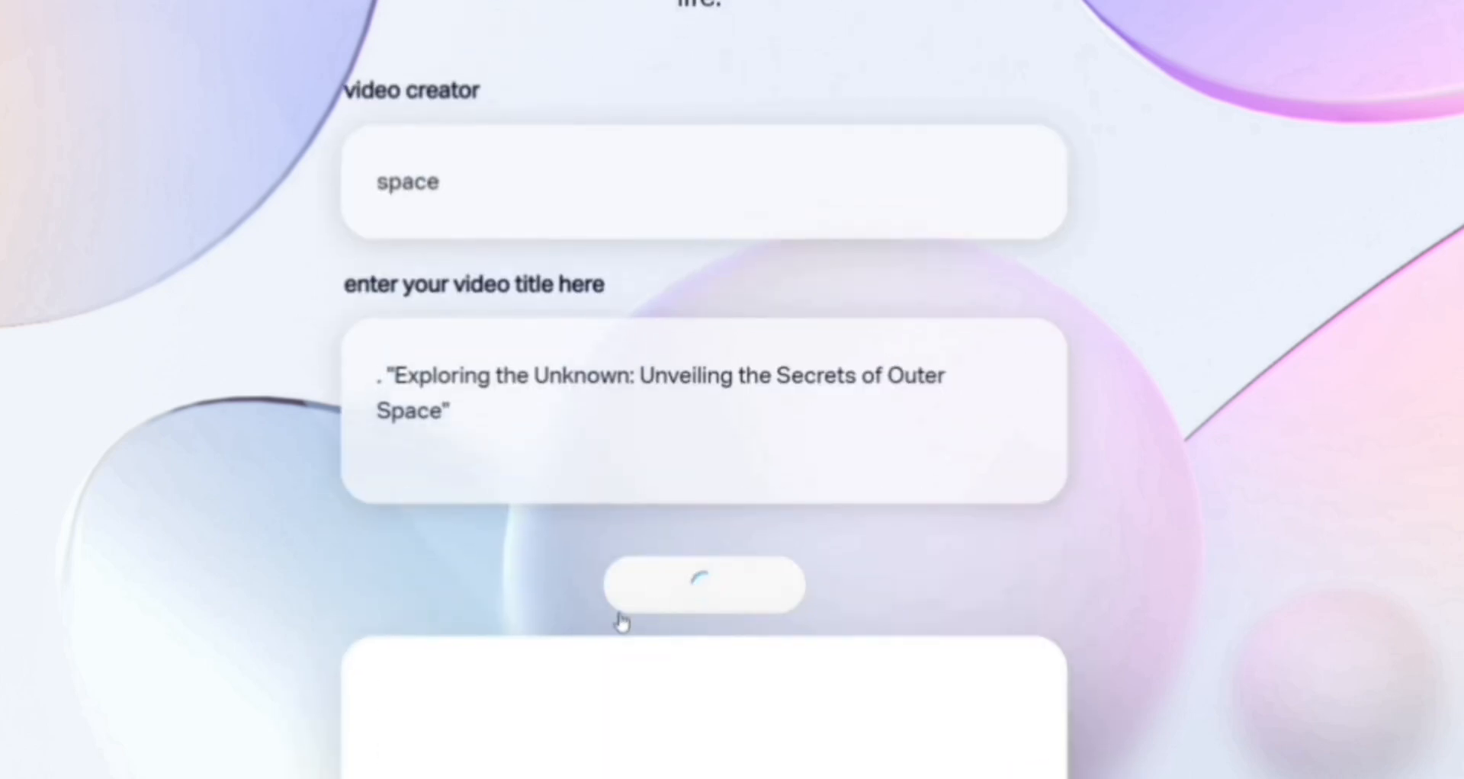
Step: Review the generated titles, the full script and the images on the published app page
{"action": "scroll", "coordinate": [671, 533], "scroll_direction": "down", "scroll_amount": 2}
{"action": "scroll", "coordinate": [579, 533], "scroll_direction": "down", "scroll_amount": 8}
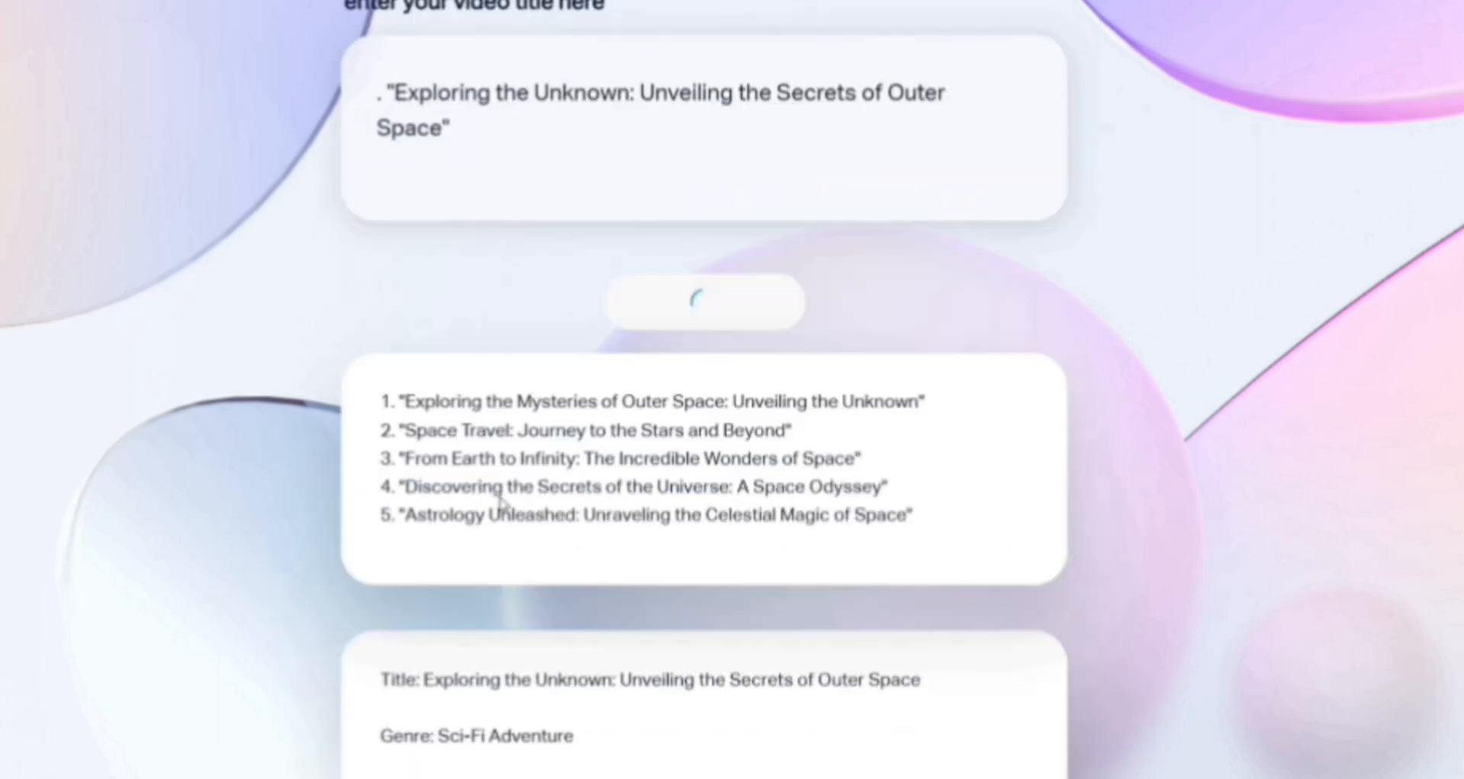
{"action": "scroll", "coordinate": [752, 233], "scroll_direction": "down", "scroll_amount": 2}
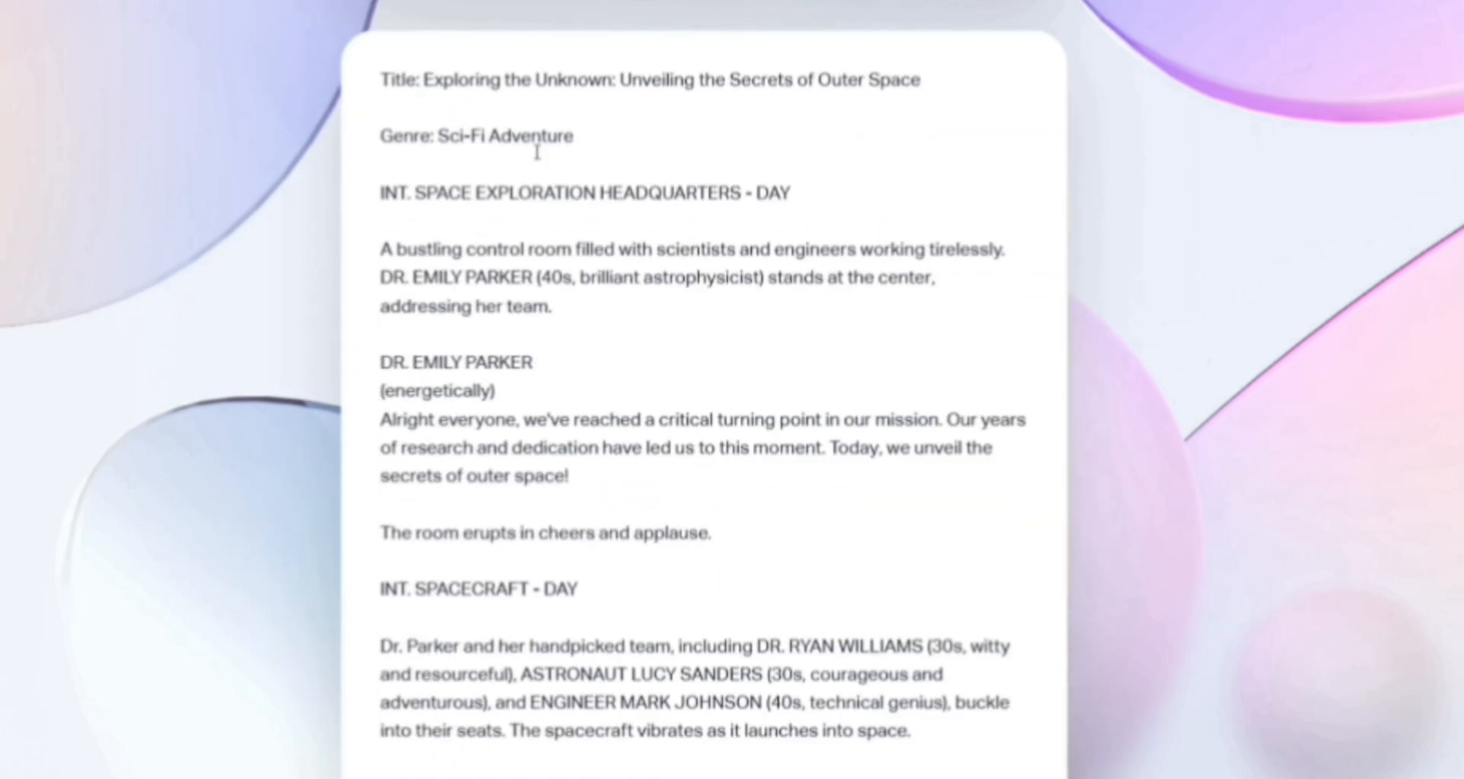
{"action": "scroll", "coordinate": [541, 332], "scroll_direction": "down", "scroll_amount": 20}
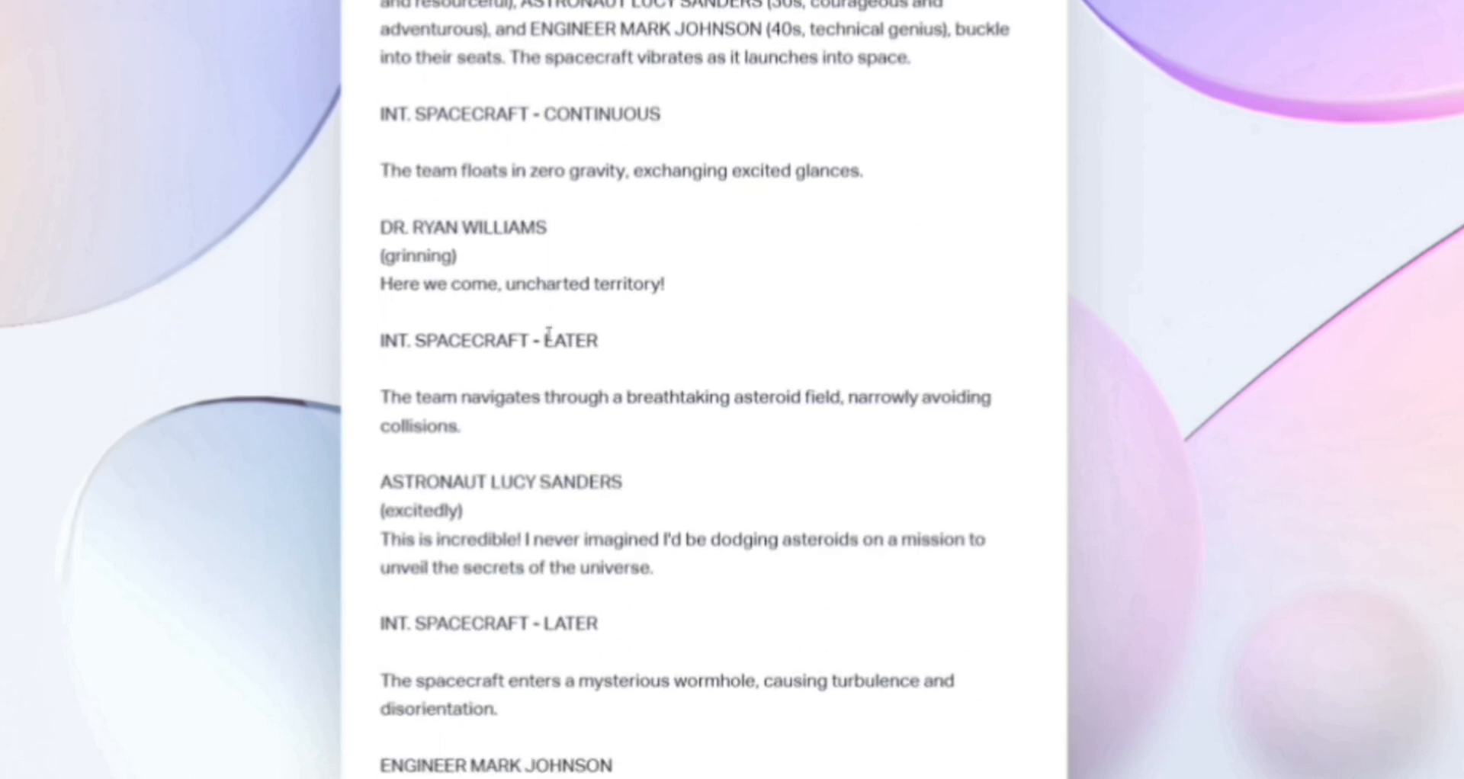
{"action": "scroll", "coordinate": [542, 328], "scroll_direction": "down", "scroll_amount": 17}
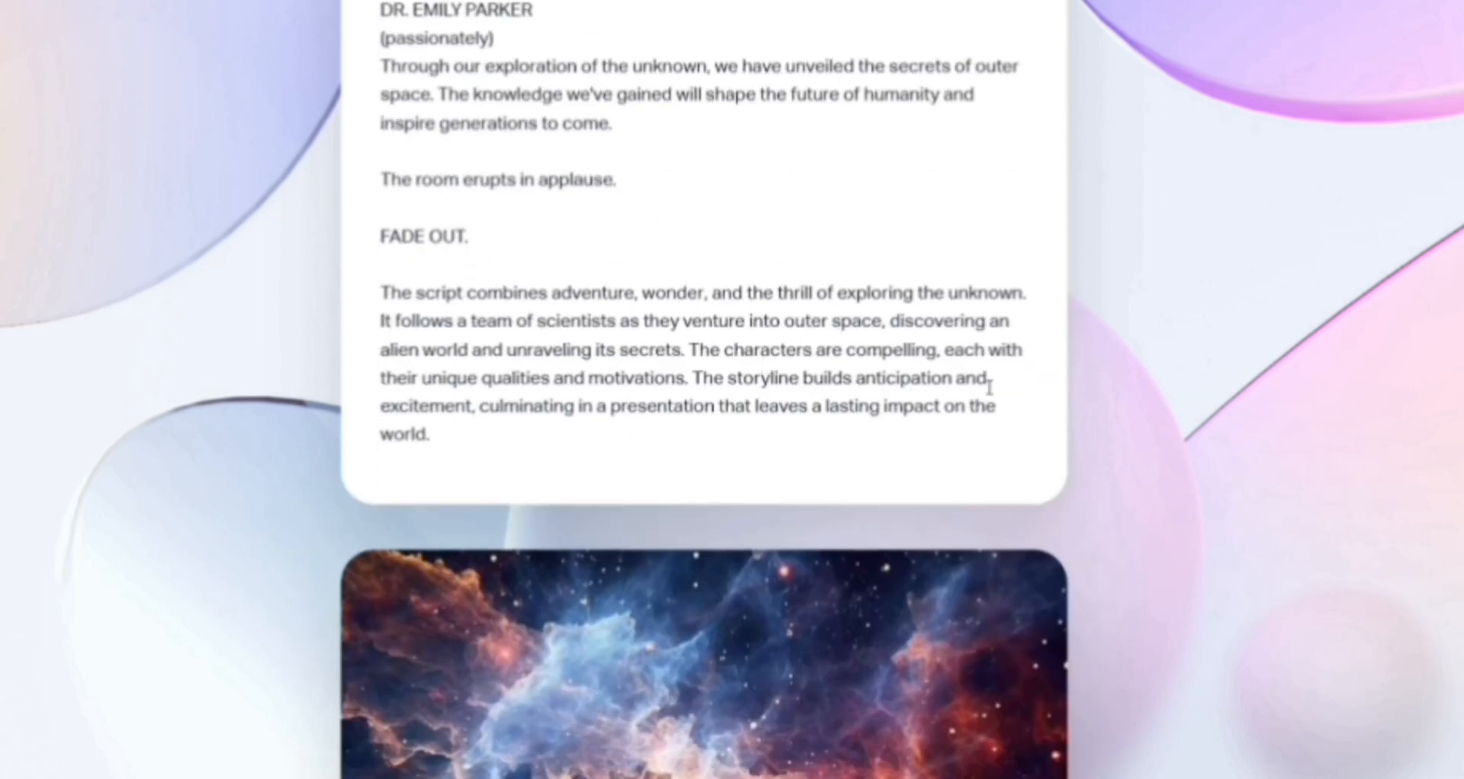
{"action": "scroll", "coordinate": [990, 387], "scroll_direction": "down", "scroll_amount": 20}
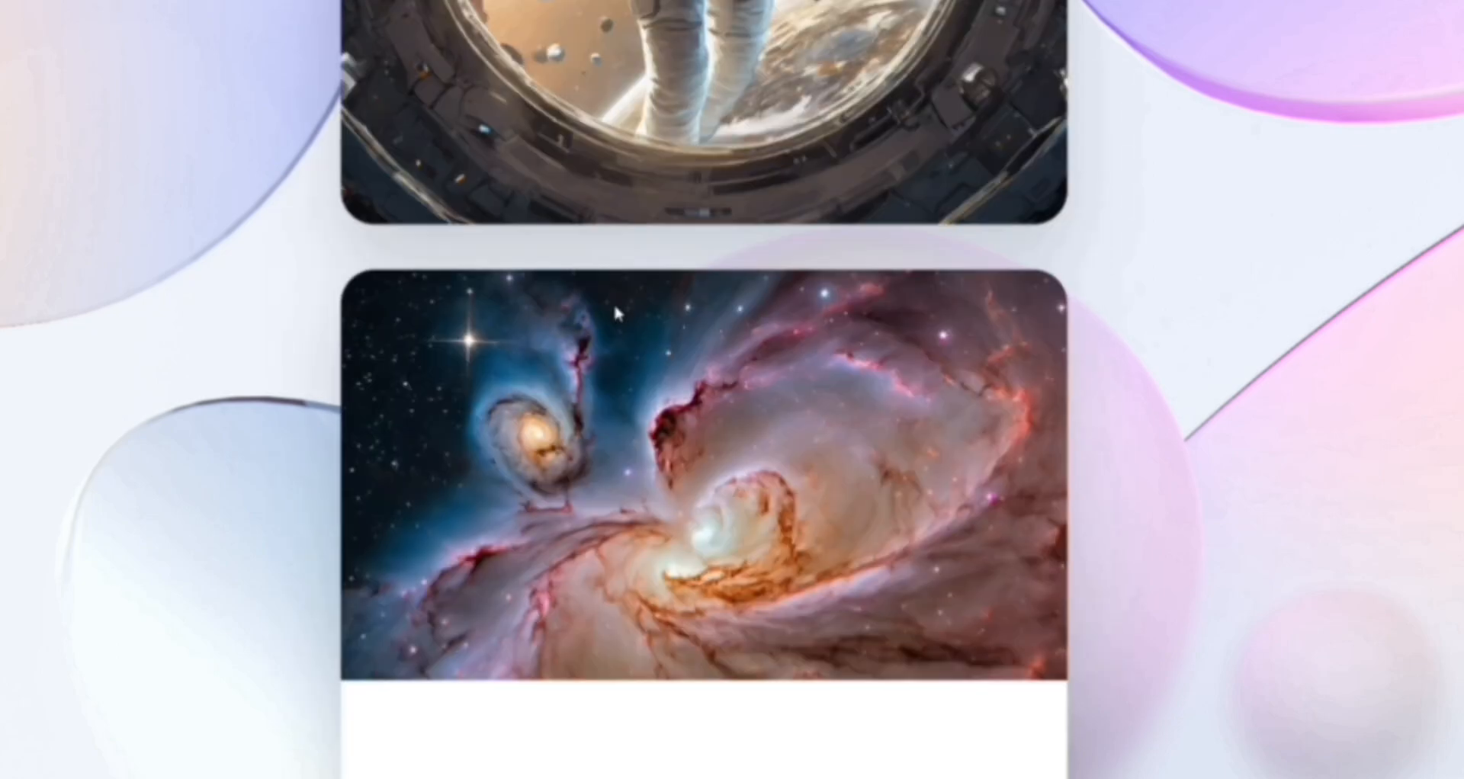
{"action": "scroll", "coordinate": [610, 305], "scroll_direction": "up", "scroll_amount": 20}
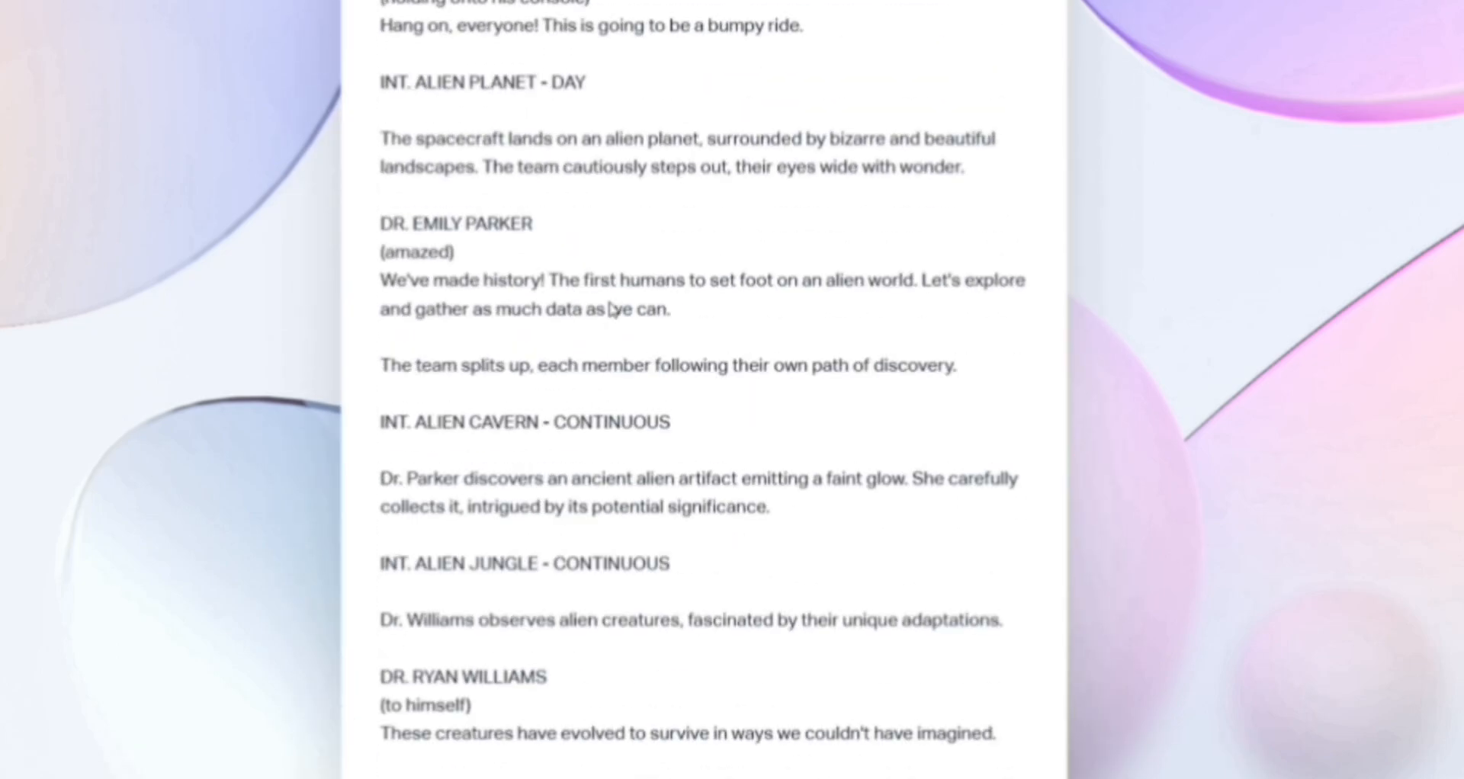
{"action": "scroll", "coordinate": [610, 308], "scroll_direction": "up", "scroll_amount": 20}
{"action": "scroll", "coordinate": [607, 301], "scroll_direction": "down", "scroll_amount": 20}
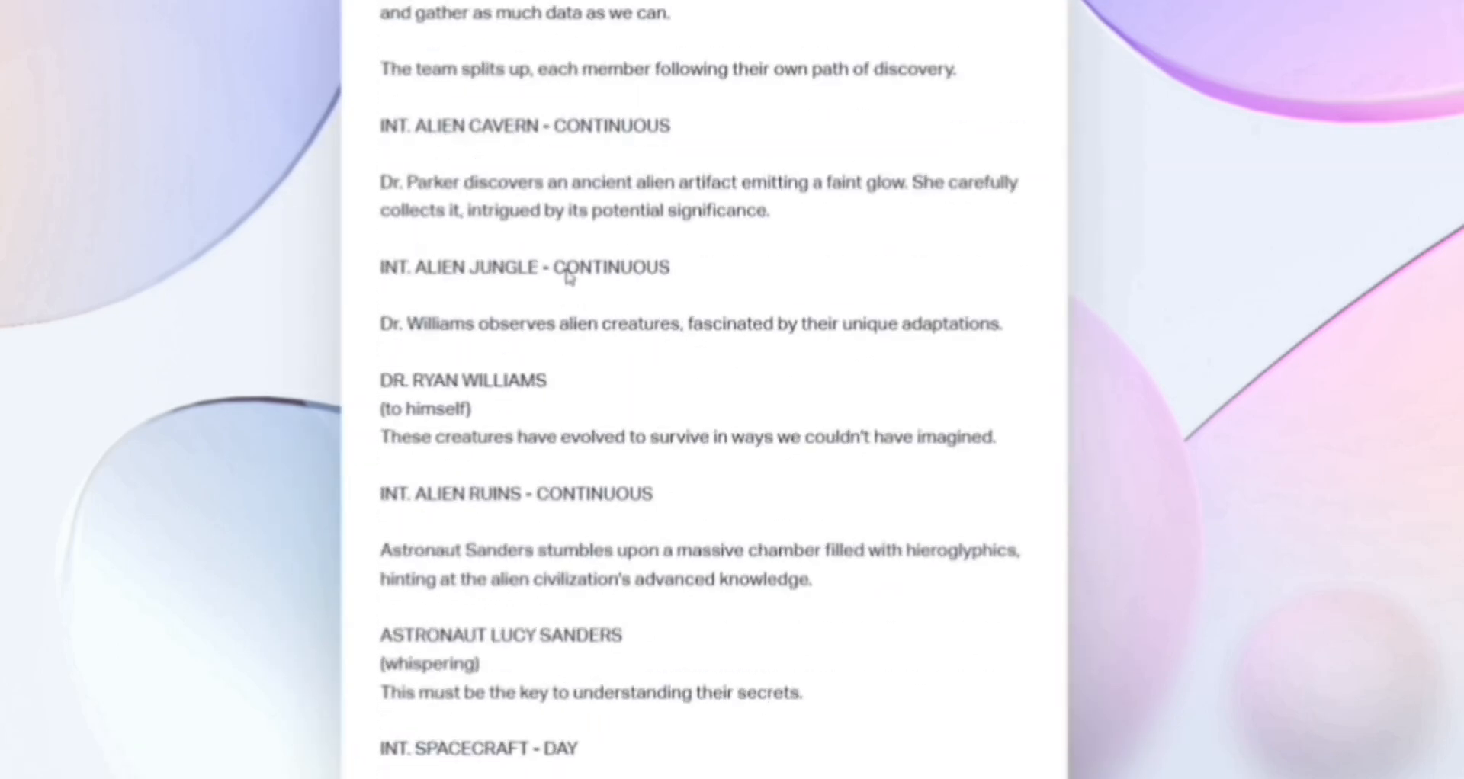
{"action": "scroll", "coordinate": [568, 278], "scroll_direction": "down", "scroll_amount": 20}
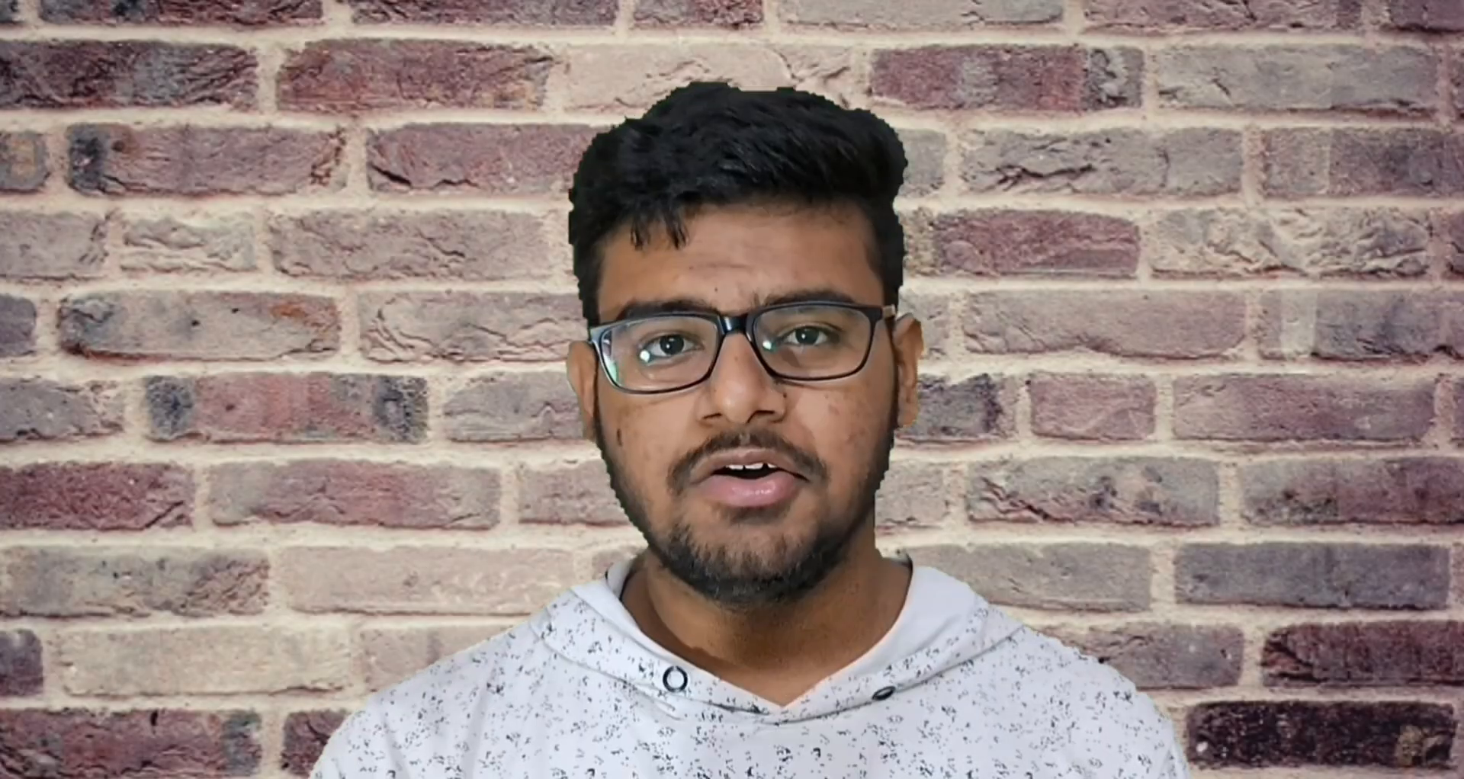